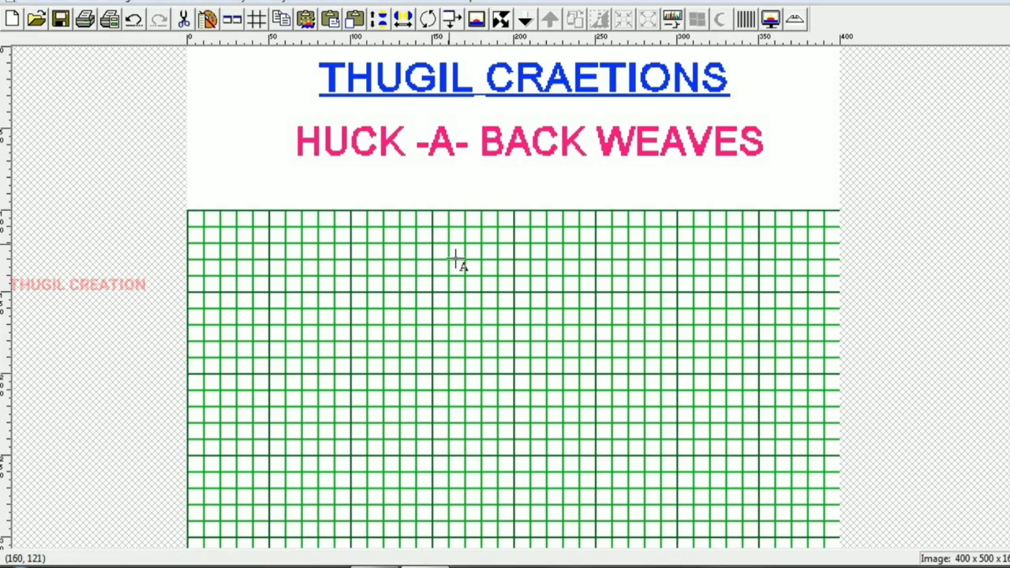
Dismiss the Windows colour-scheme warning.
scroll(456, 296, down, 3)
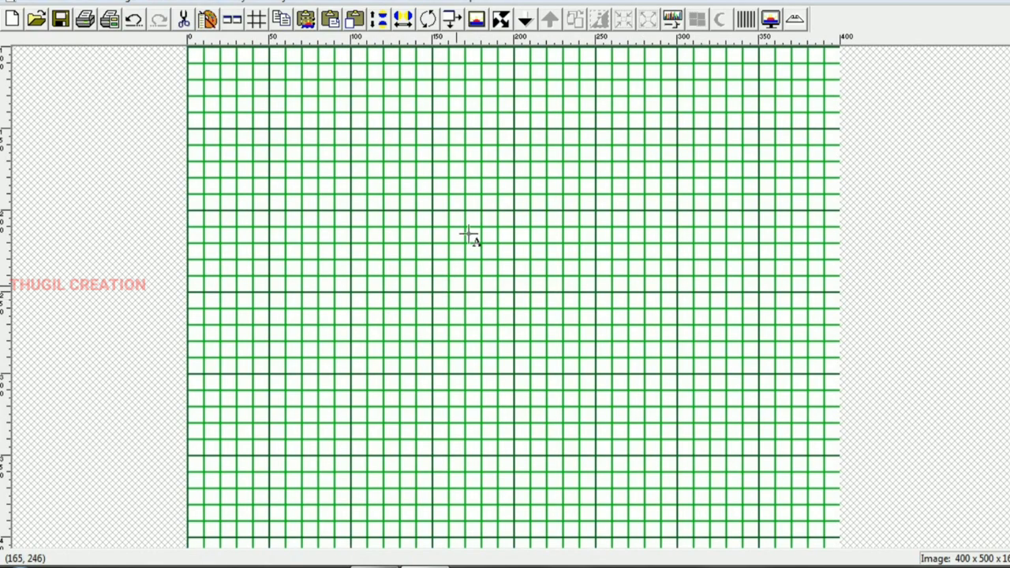
scroll(475, 158, up, 2)
scroll(473, 157, up, 1)
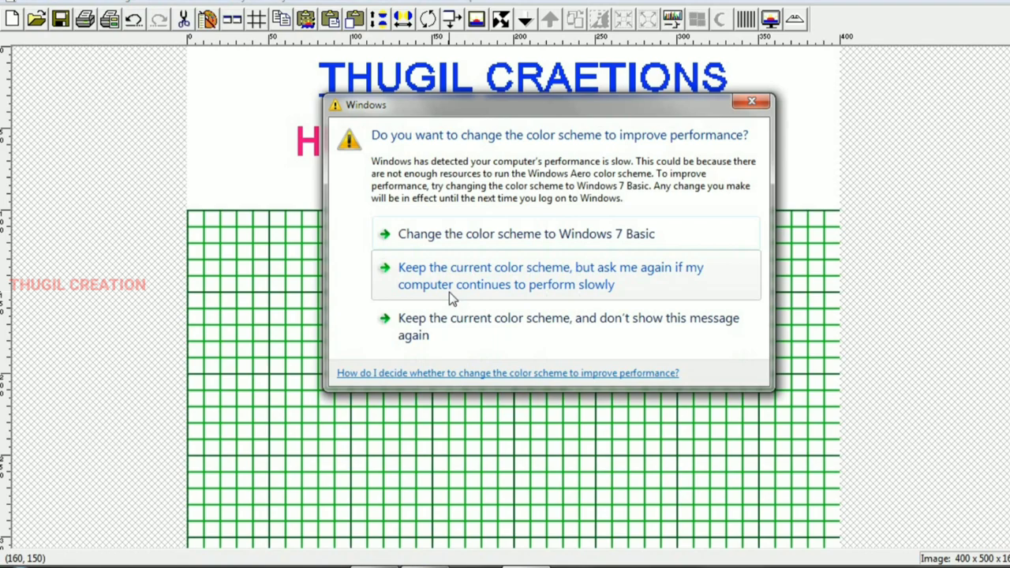
click(753, 104)
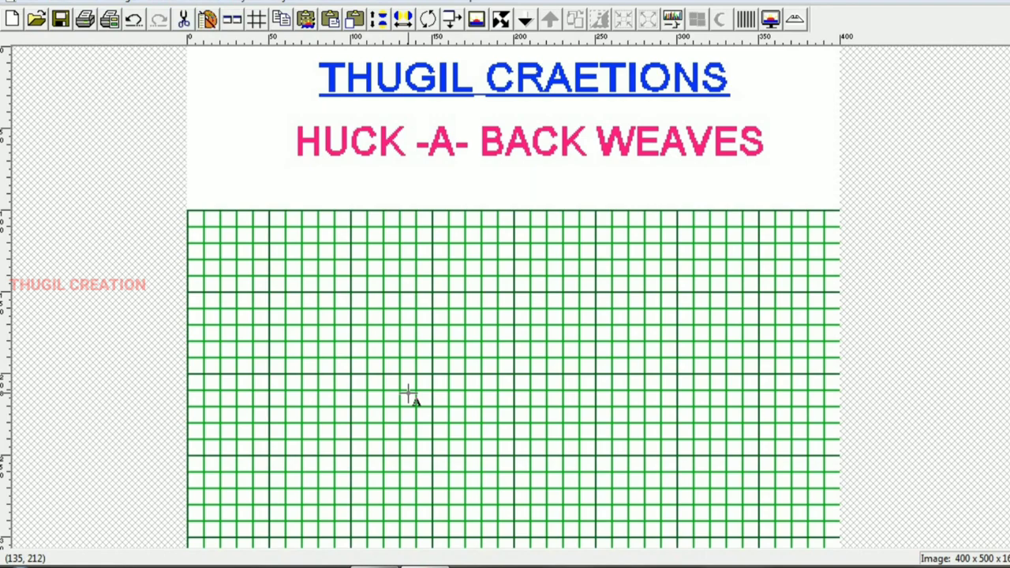
Select a 6×6 block of cells near the centre of the sheet.
scroll(408, 397, down, 2)
scroll(471, 300, up, 1)
scroll(473, 251, up, 1)
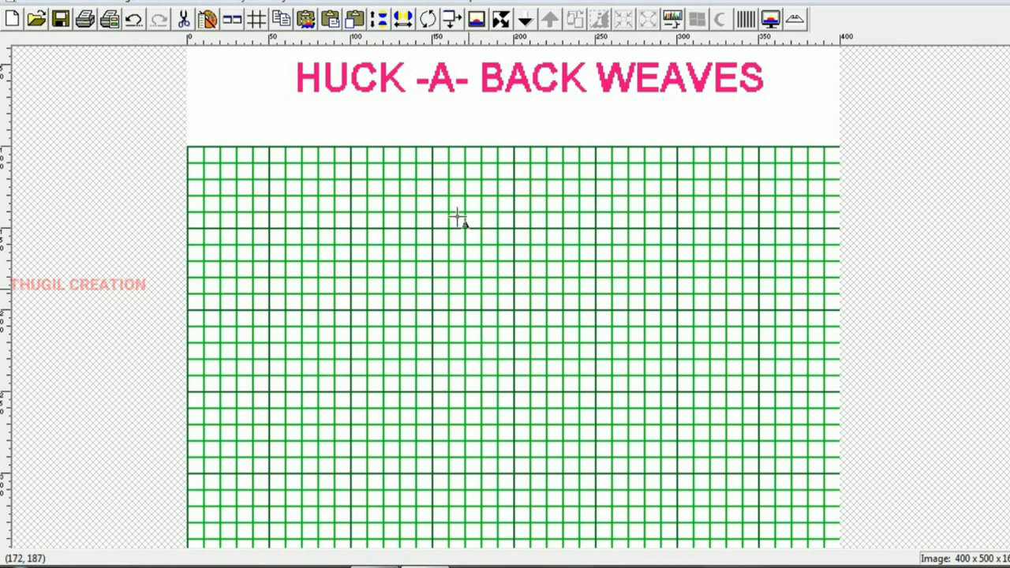
scroll(439, 202, down, 1)
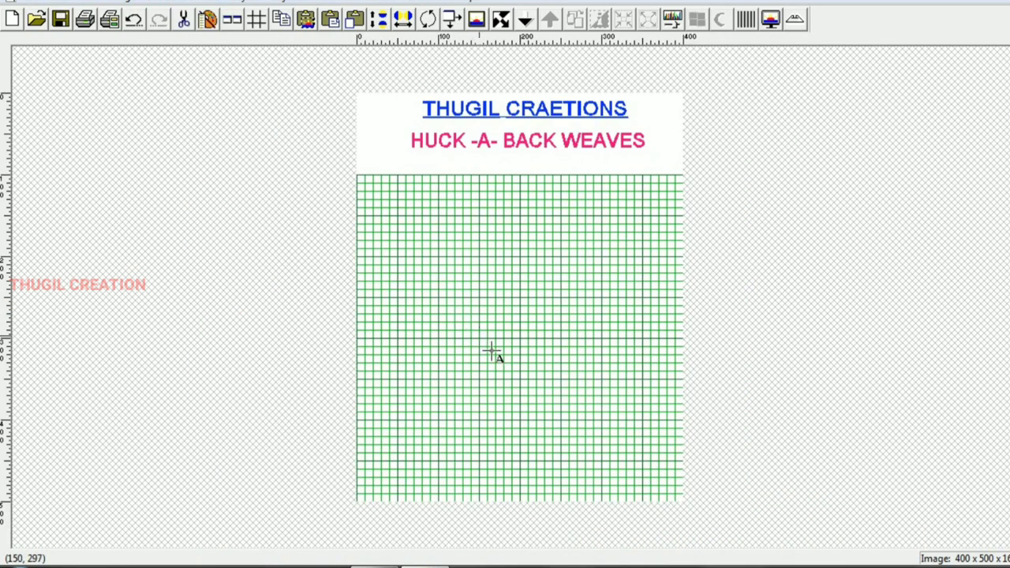
scroll(492, 354, up, 1)
scroll(481, 281, up, 1)
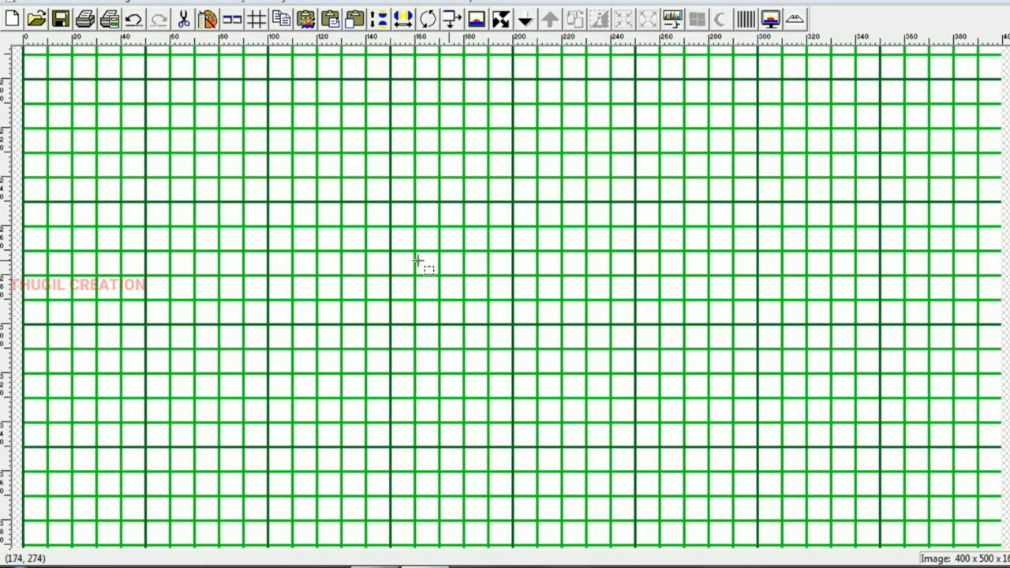
drag(389, 187, 527, 326)
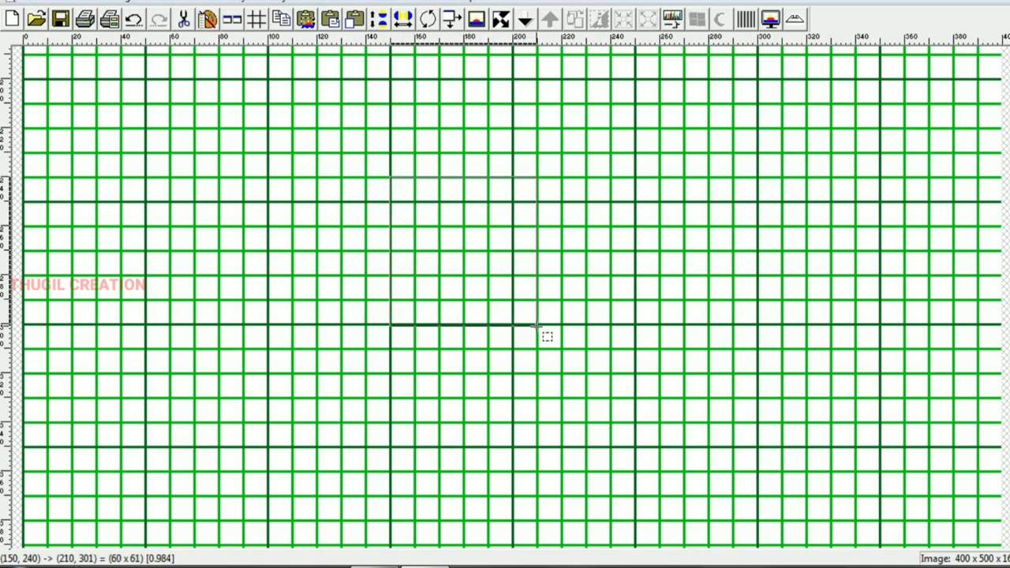
drag(527, 325, 538, 325)
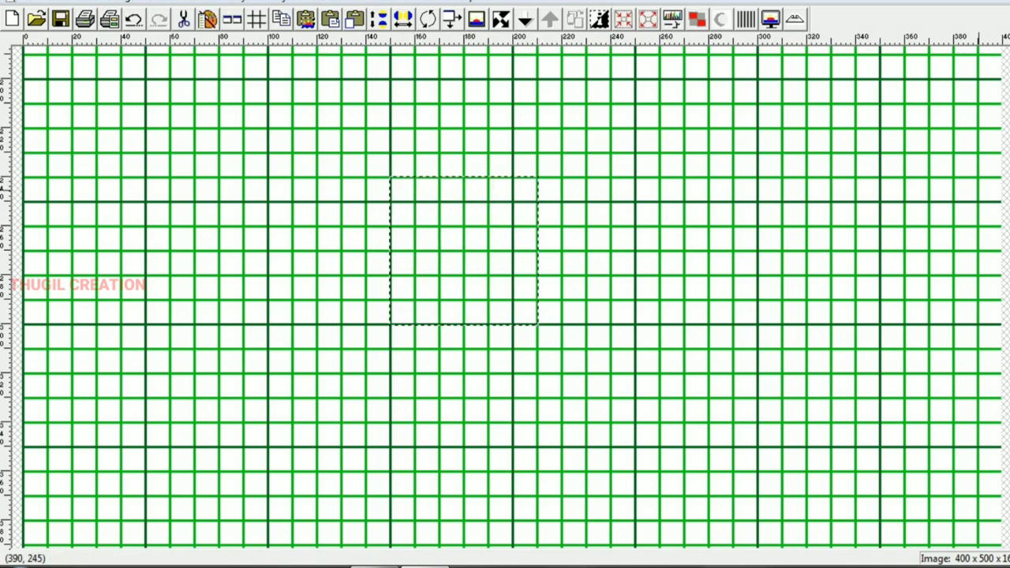
Flood-fill the block's dark and light green grid lines pink.
scroll(488, 219, up, 1)
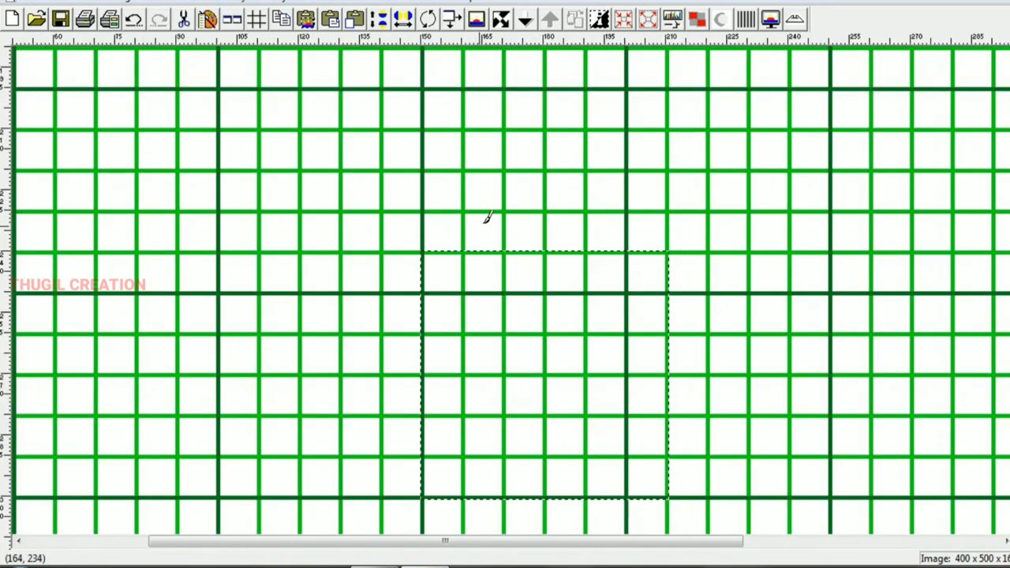
click(508, 292)
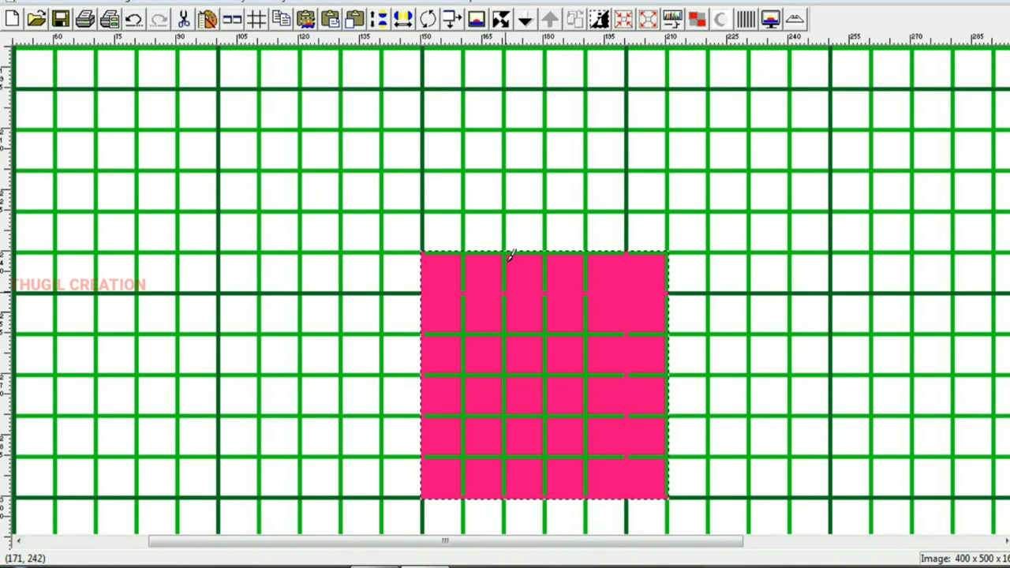
click(512, 251)
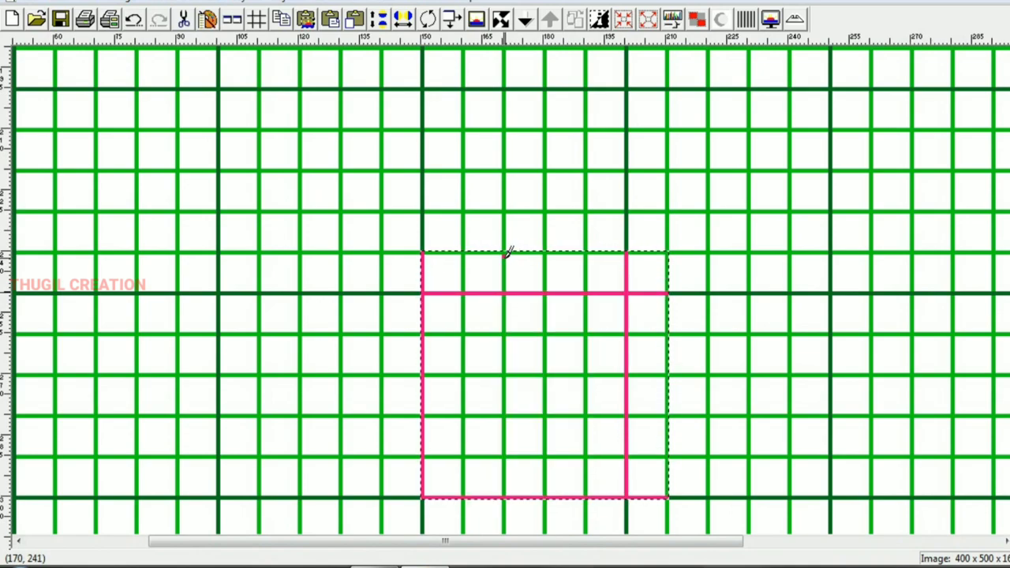
scroll(541, 338, down, 1)
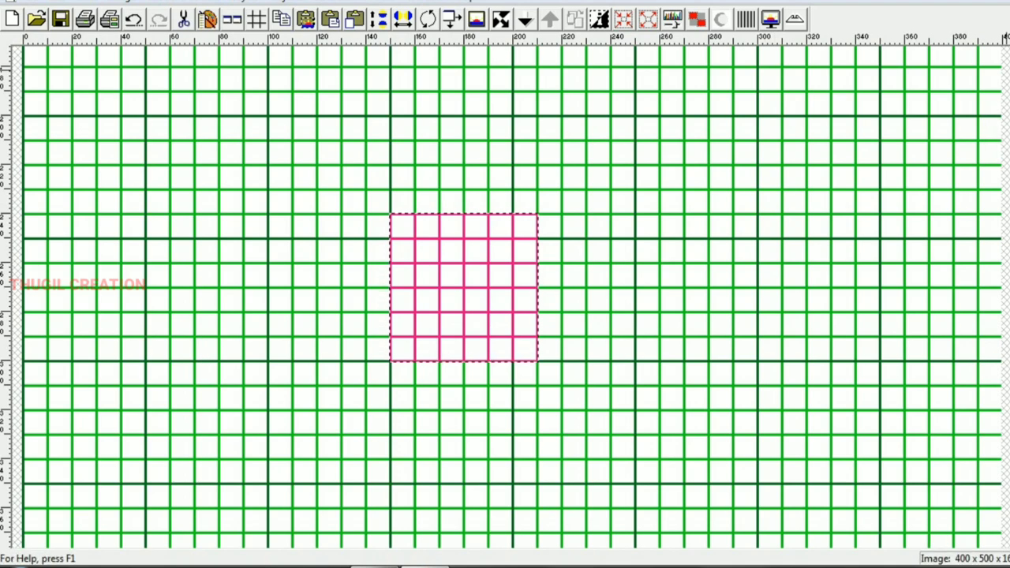
click(461, 293)
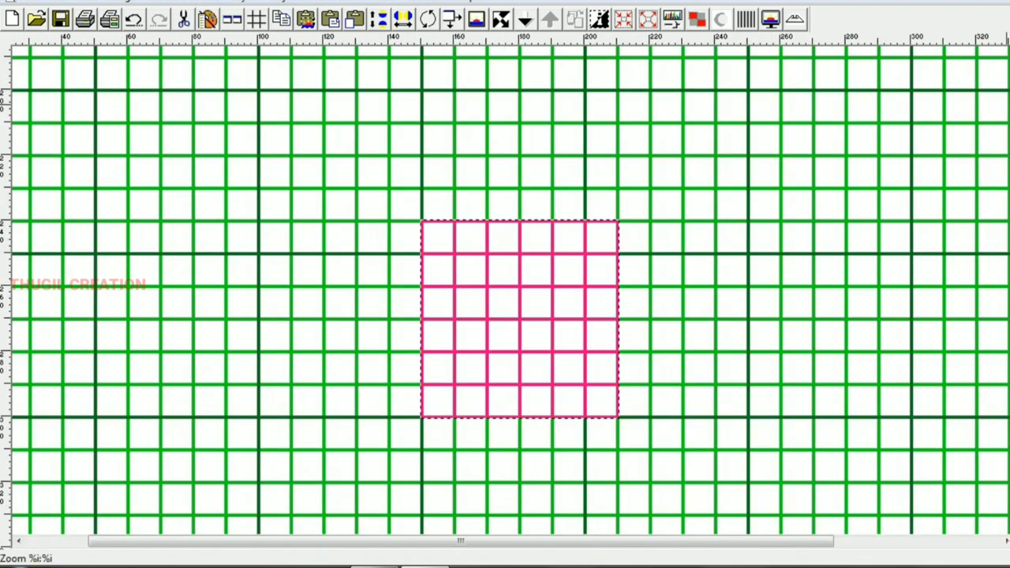
click(498, 288)
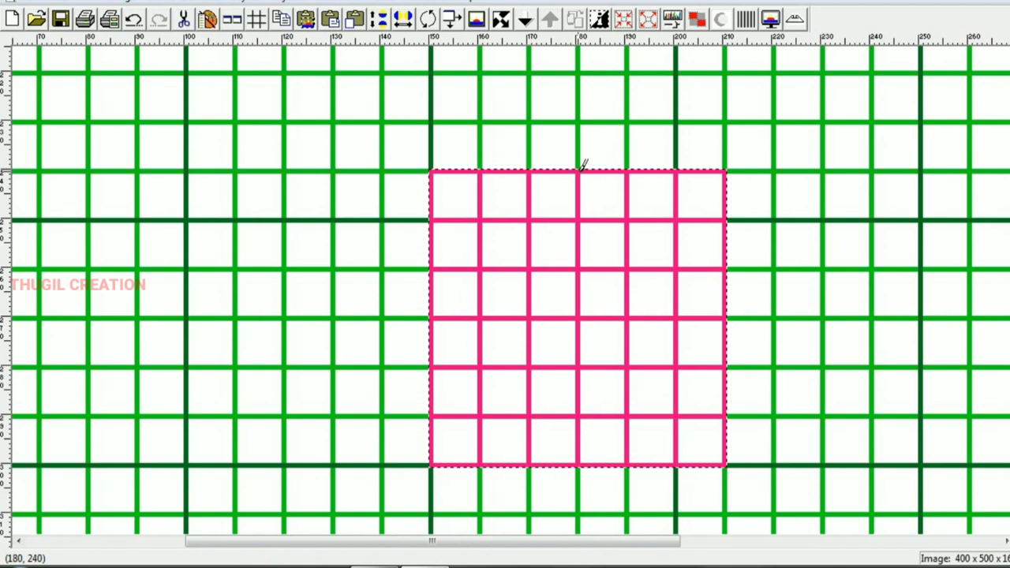
click(579, 169)
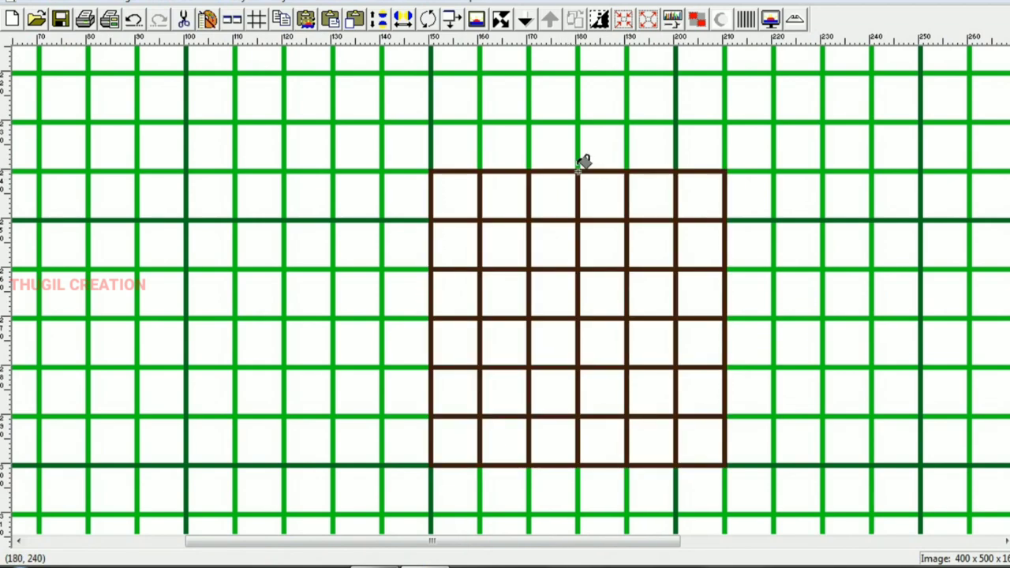
key(ctrl+z)
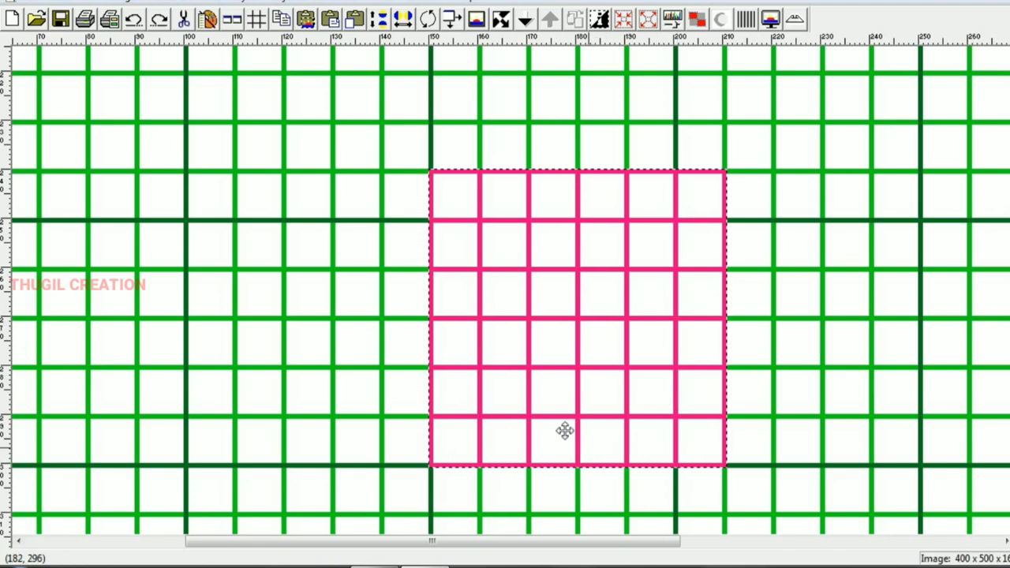
Fill the bottom-left 3×3 square of cells yellow-green.
click(462, 339)
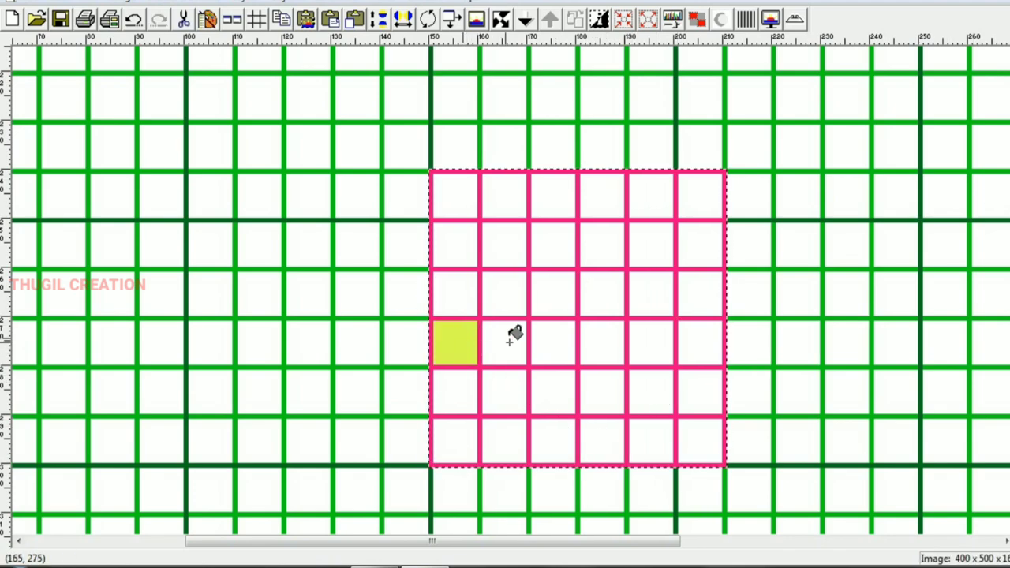
click(505, 341)
click(552, 341)
click(559, 388)
click(554, 436)
click(507, 438)
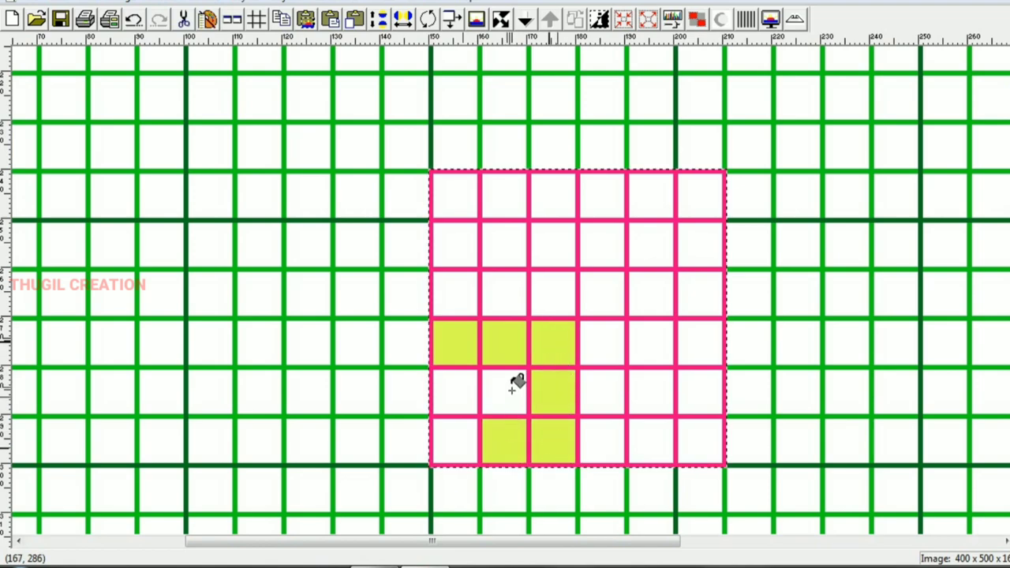
click(511, 389)
click(471, 390)
click(467, 448)
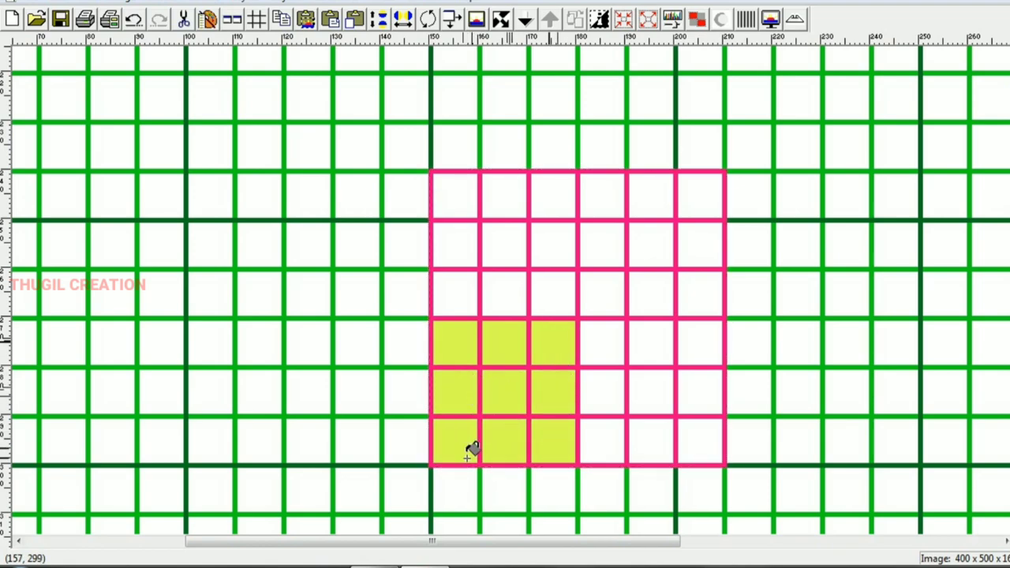
Fill the top-right 3×3 square of cells yellow-green.
click(600, 293)
click(603, 244)
click(606, 194)
click(655, 194)
click(698, 196)
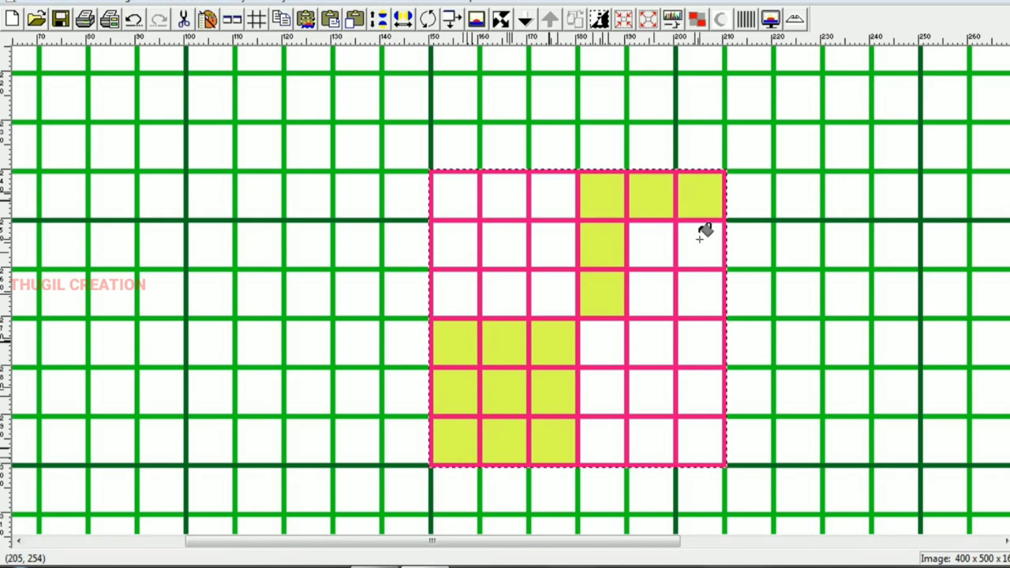
click(700, 240)
click(655, 241)
click(698, 289)
click(649, 292)
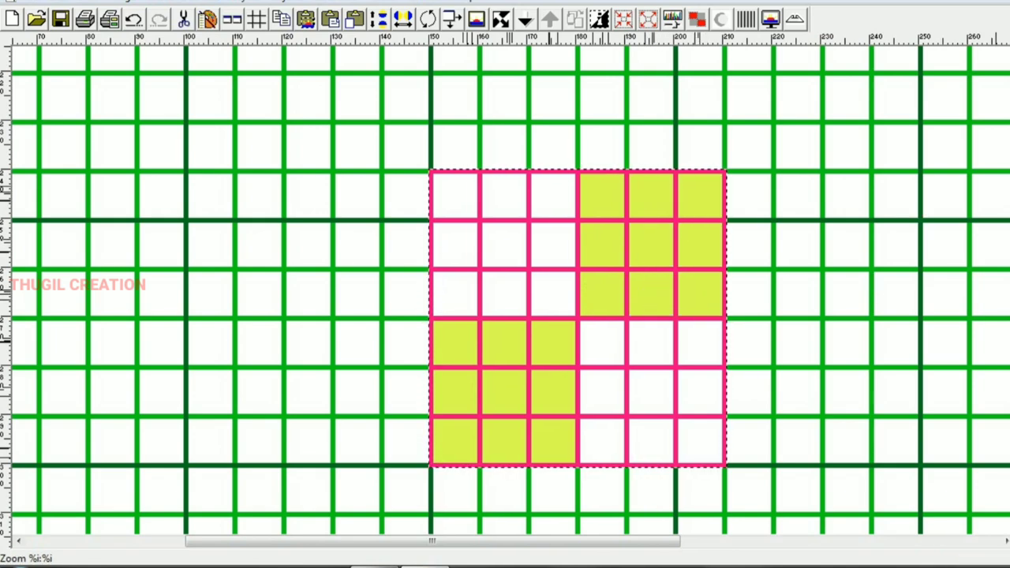
Fill the top-left 3×3 square of cells orange.
click(464, 298)
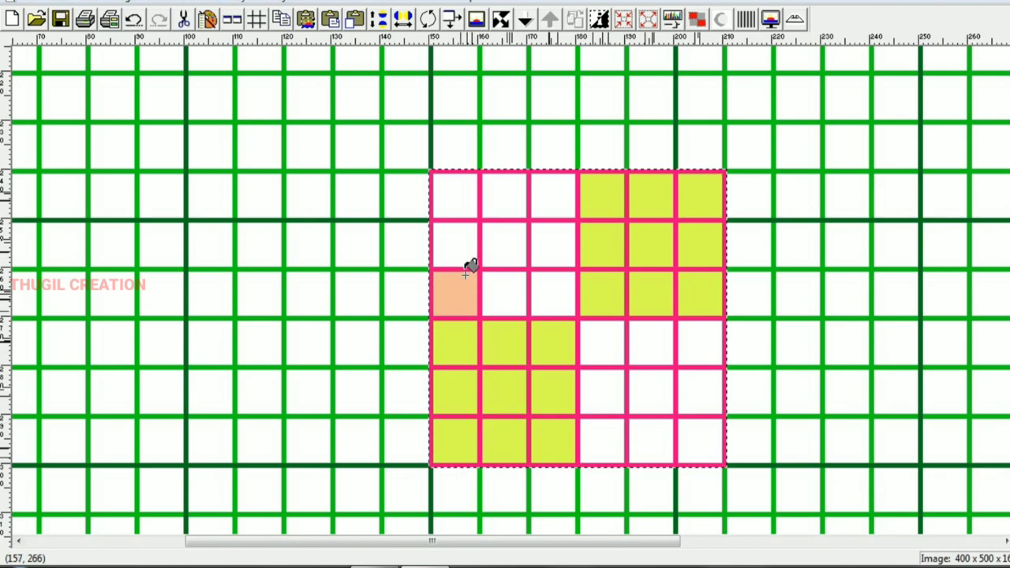
click(465, 248)
click(466, 190)
click(509, 188)
click(546, 187)
click(545, 237)
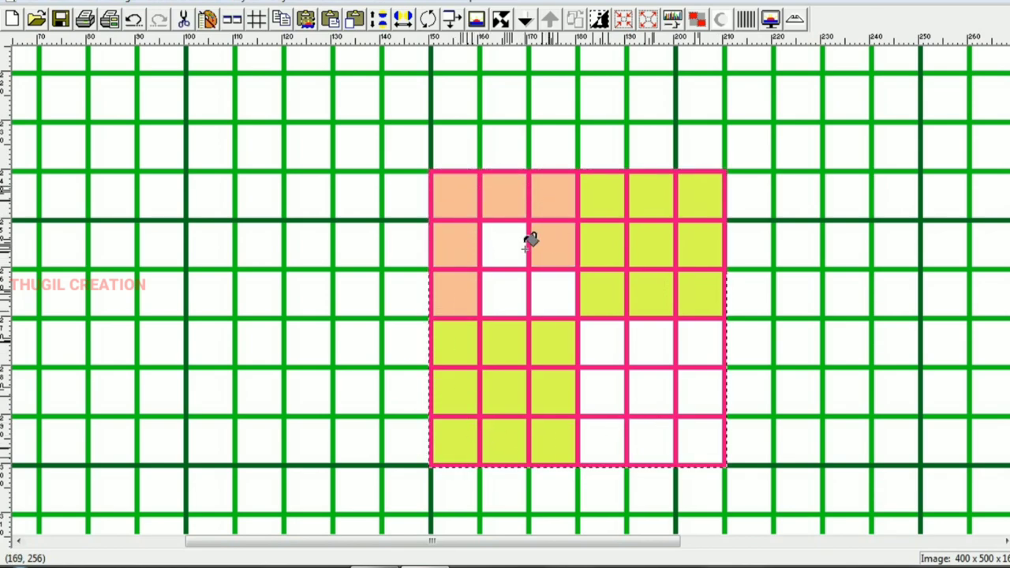
click(517, 247)
click(517, 288)
click(553, 292)
Fill the bottom-right 3×3 square of cells orange.
click(612, 343)
click(655, 341)
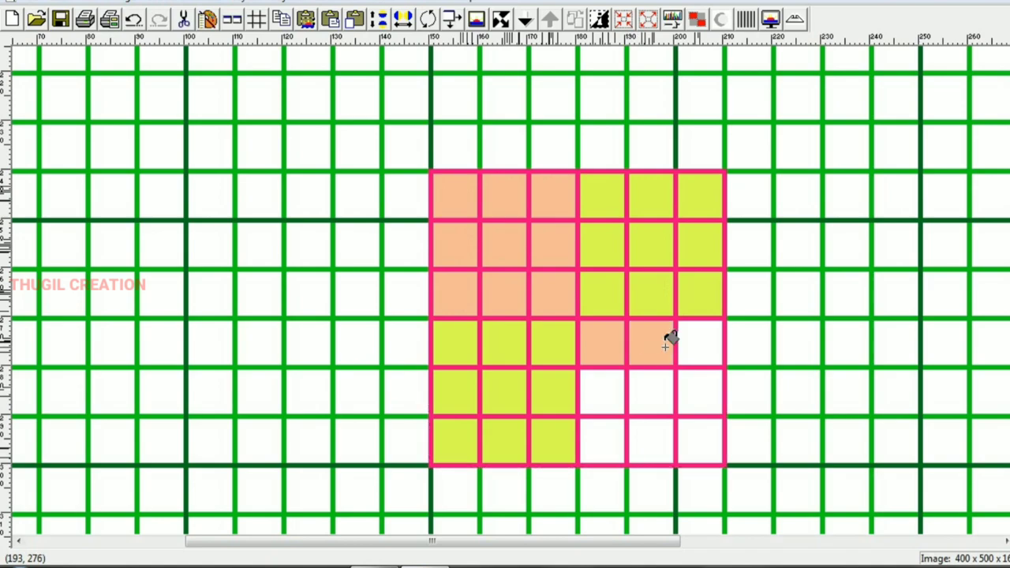
click(706, 348)
click(701, 391)
click(698, 438)
click(655, 438)
click(655, 390)
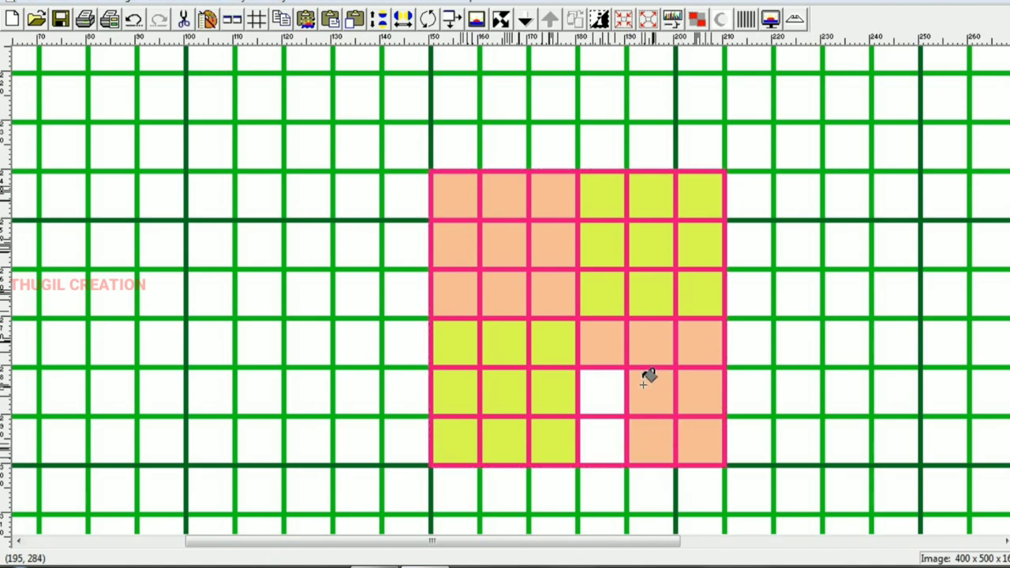
click(604, 391)
click(612, 430)
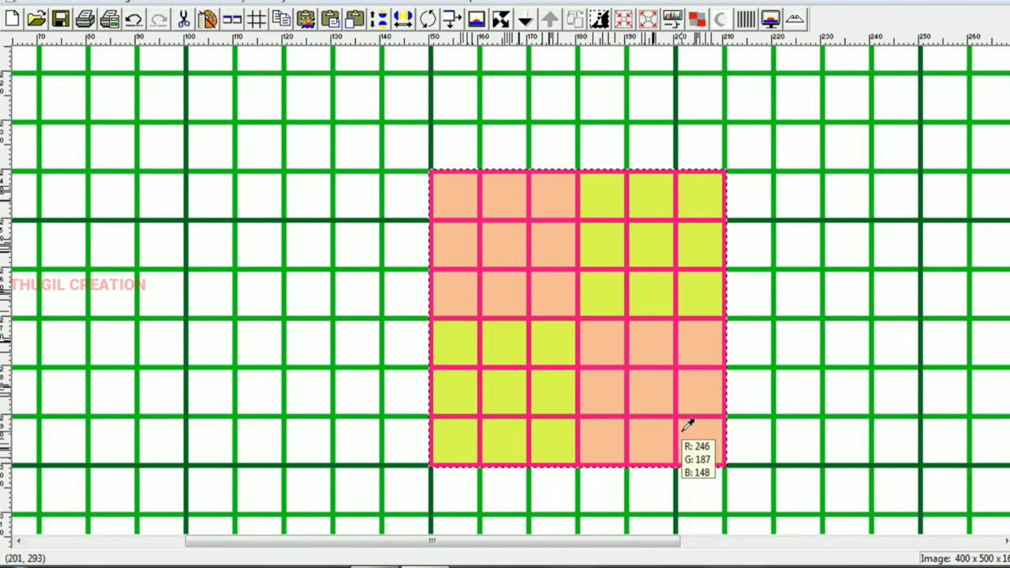
Undo the quadrant fills and make a blue cross in the lower-left area.
key(ctrl+z)
key(ctrl+z)
key(ctrl+z)
key(ctrl+z)
key(ctrl+z)
key(ctrl+z)
key(ctrl+z)
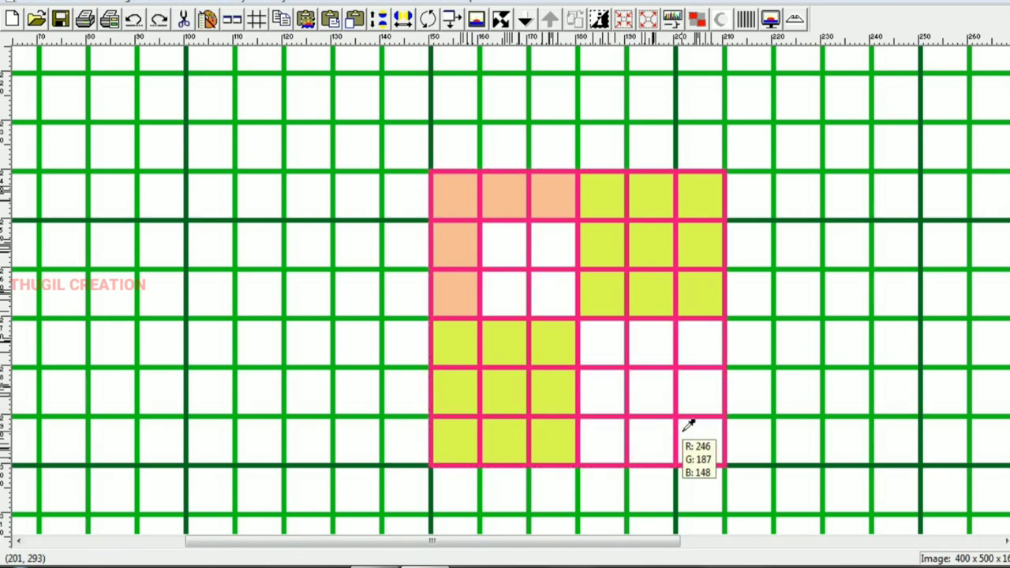
key(ctrl+z)
key(ctrl+z)
key(ctrl+z)
key(ctrl+z)
key(ctrl+z)
key(ctrl+z)
key(ctrl+z)
key(ctrl+z)
key(ctrl+z)
key(ctrl+z)
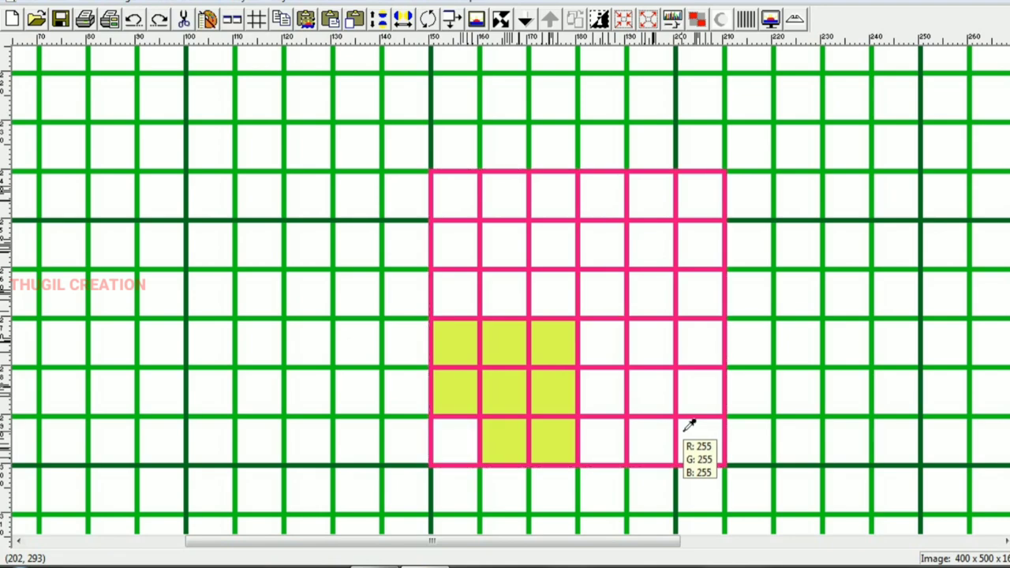
key(ctrl+z)
key(ctrl+z)
key(ctrl+z)
key(ctrl+z)
key(ctrl+z)
key(ctrl+z)
key(ctrl+z)
key(ctrl+z)
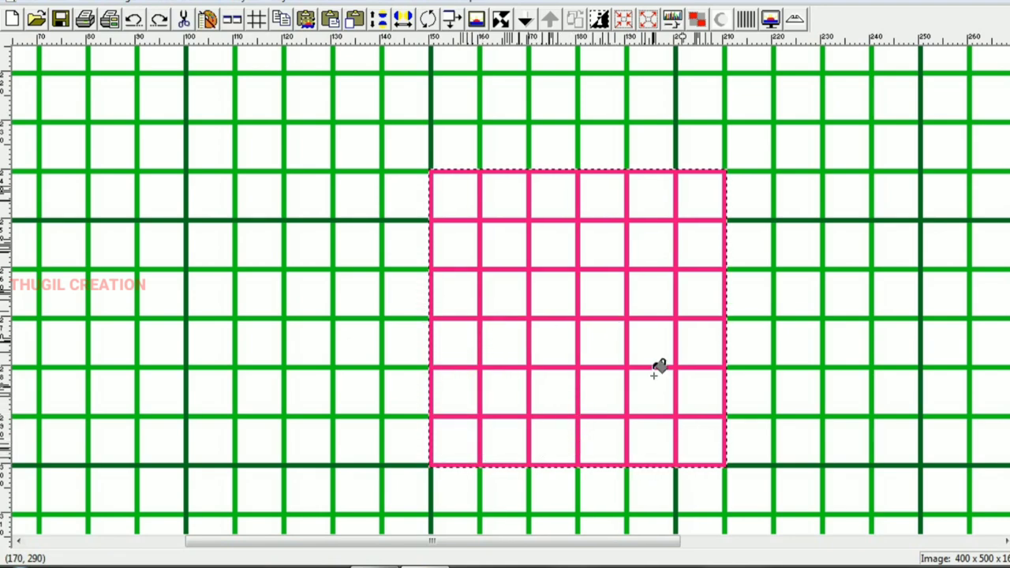
click(506, 339)
click(507, 388)
click(511, 430)
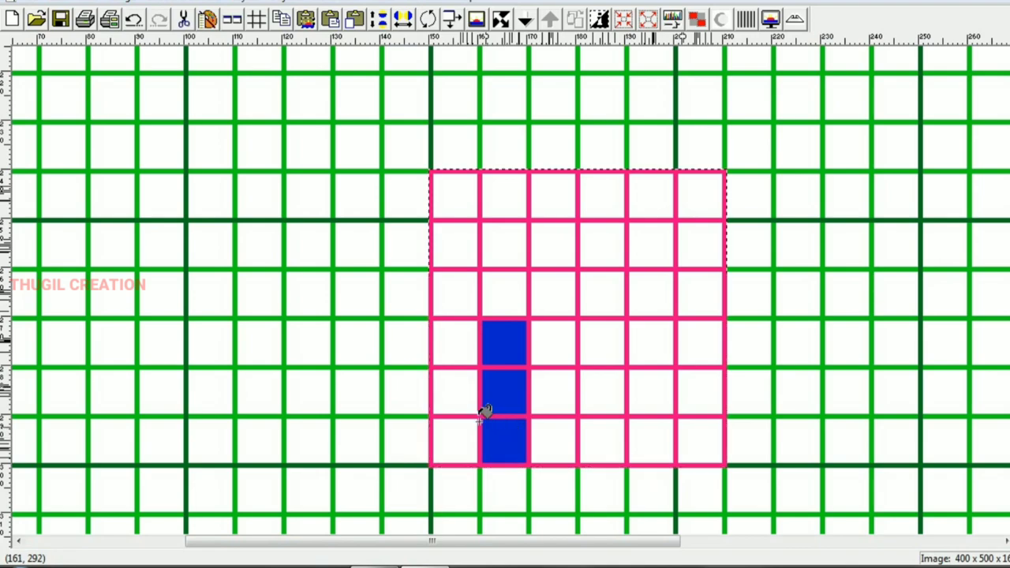
click(465, 392)
click(570, 389)
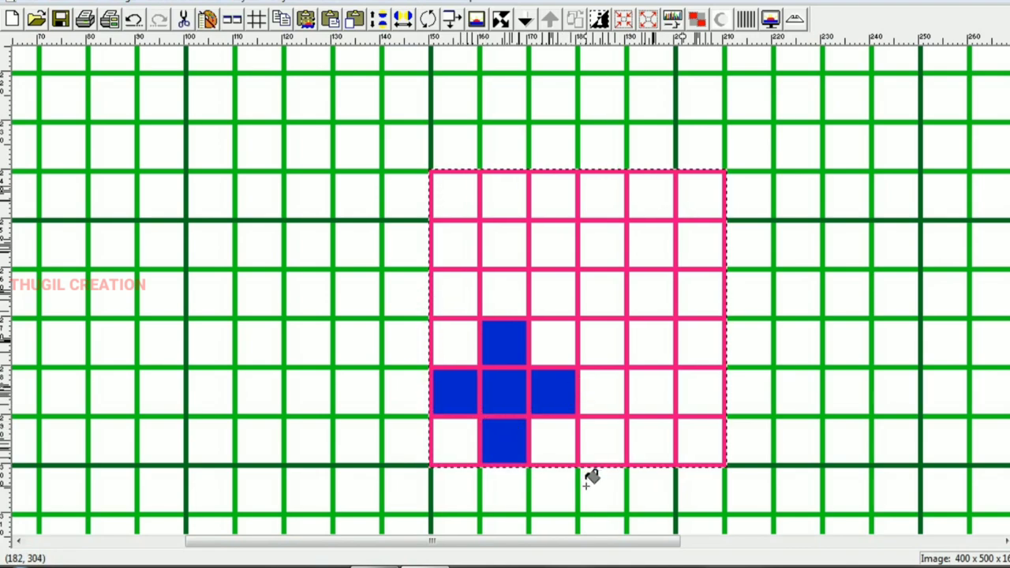
Make a second blue cross in the upper-right area of the block.
click(649, 197)
click(645, 243)
click(643, 290)
click(605, 243)
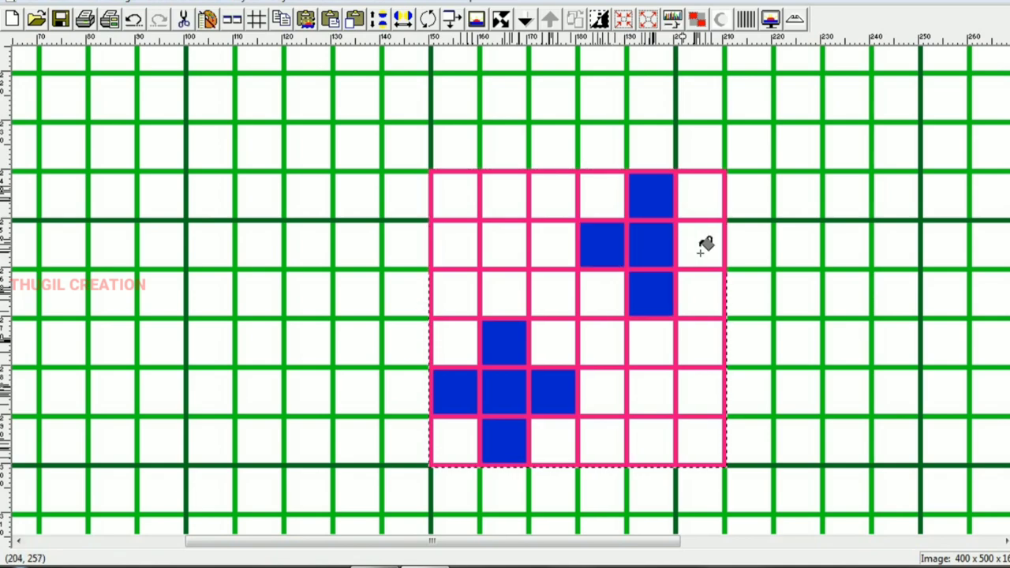
click(701, 242)
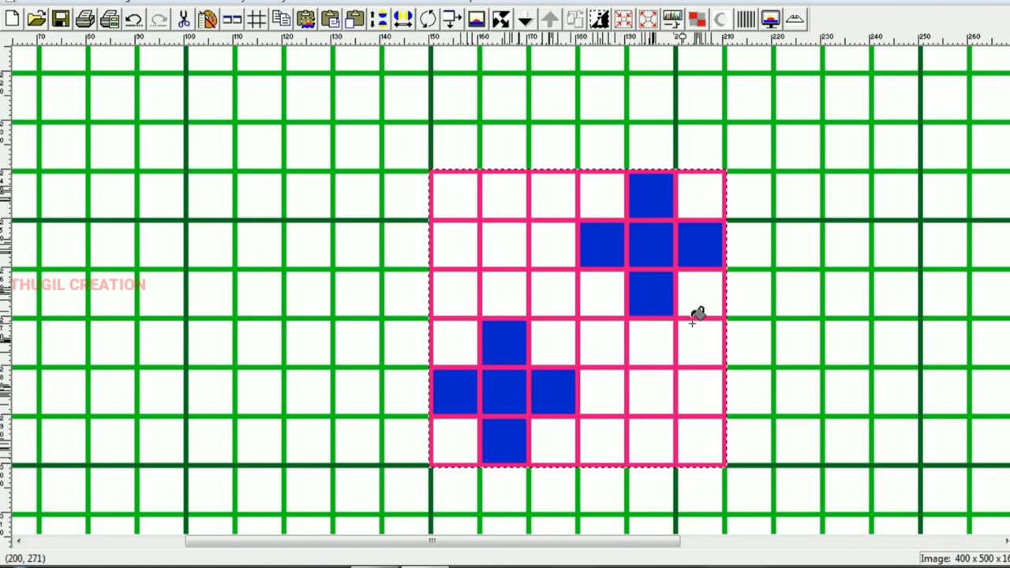
Fill top-left cells brown in an X pattern across columns 1–3.
click(452, 292)
click(467, 200)
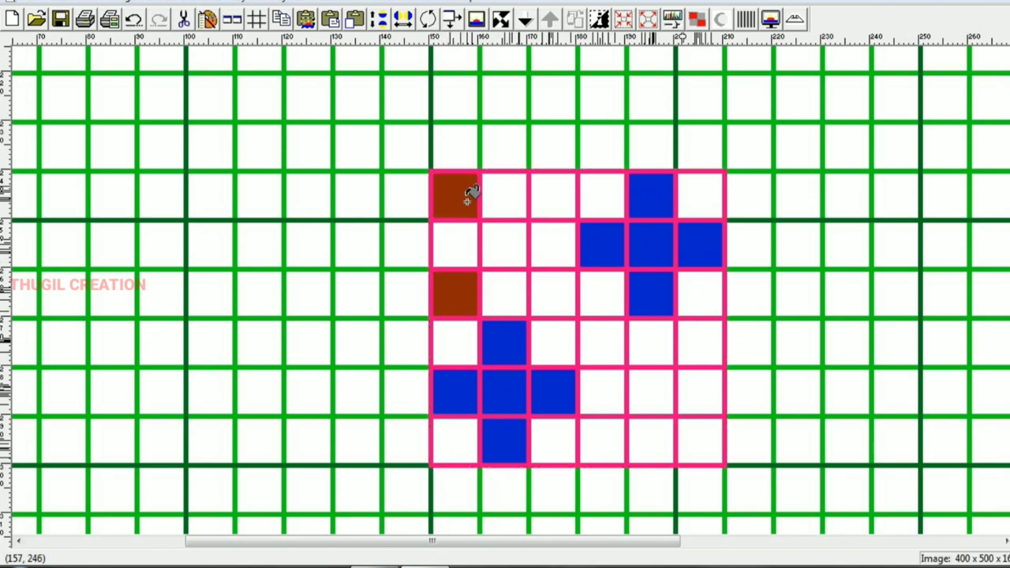
click(511, 249)
click(553, 187)
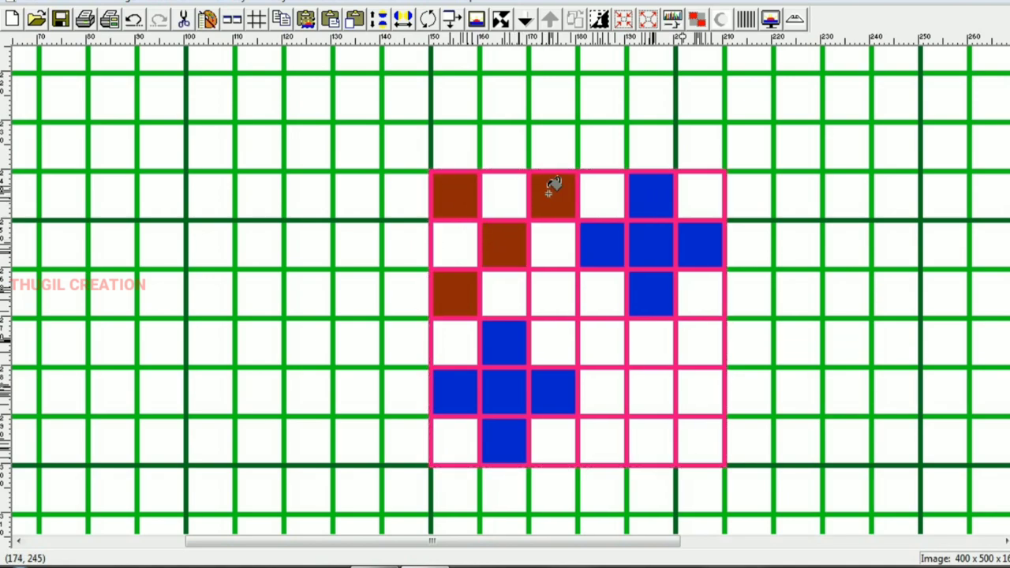
click(565, 284)
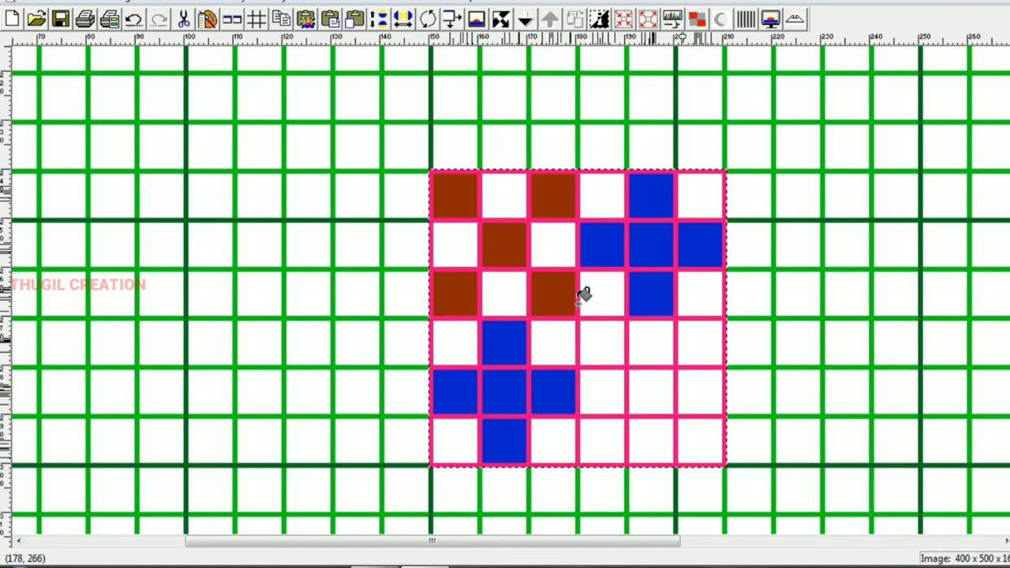
Fill bottom-right cells brown in a checker across columns 4–6.
click(609, 438)
click(615, 341)
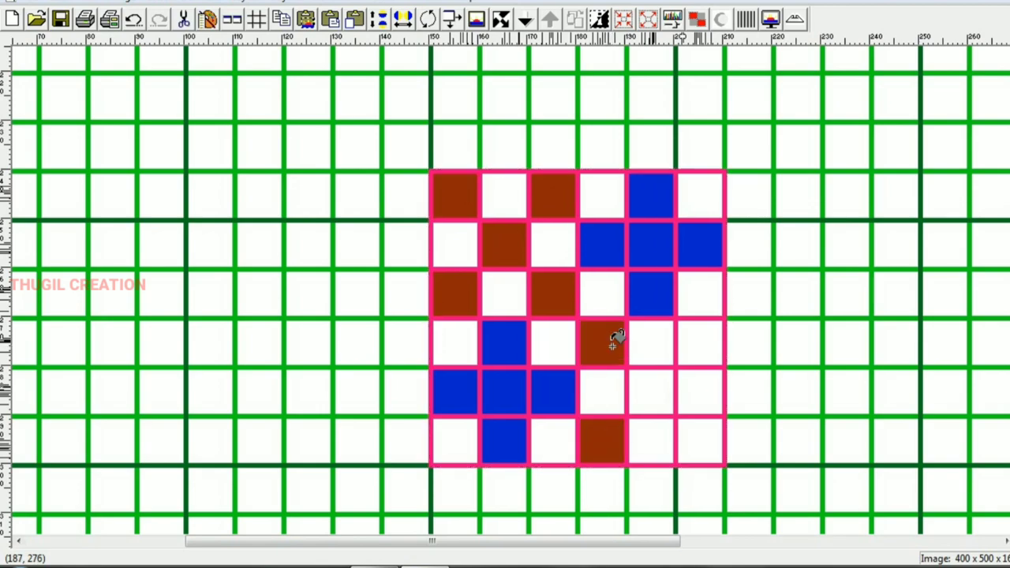
click(645, 393)
click(694, 344)
click(698, 430)
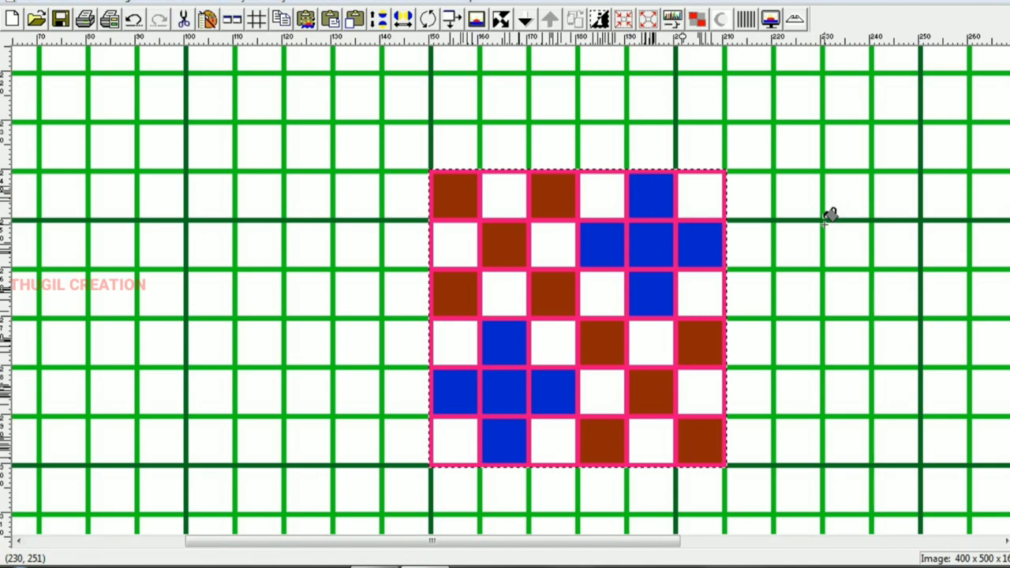
scroll(831, 214, down, 1)
scroll(310, 149, down, 1)
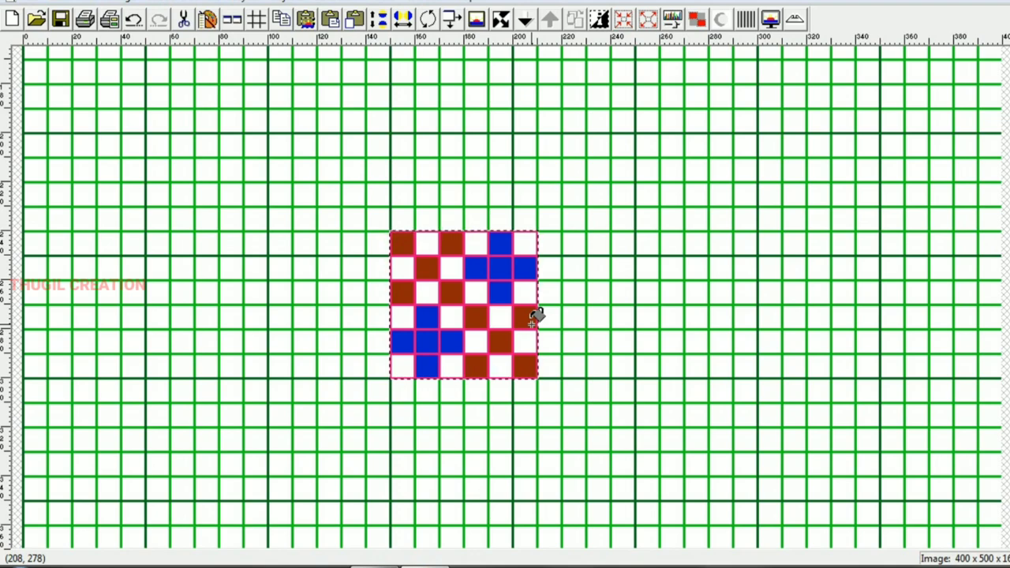
click(522, 319)
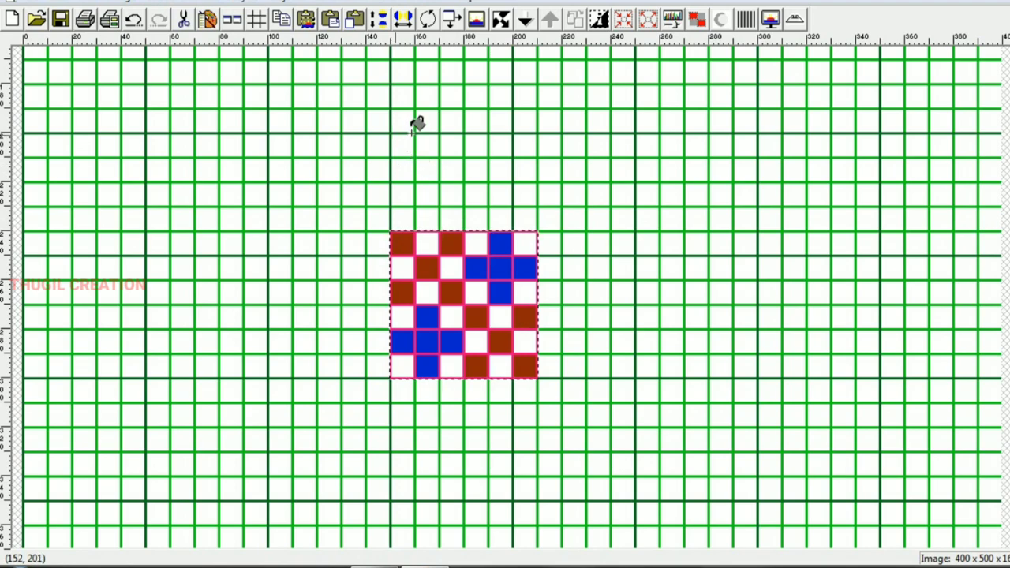
scroll(453, 326, up, 1)
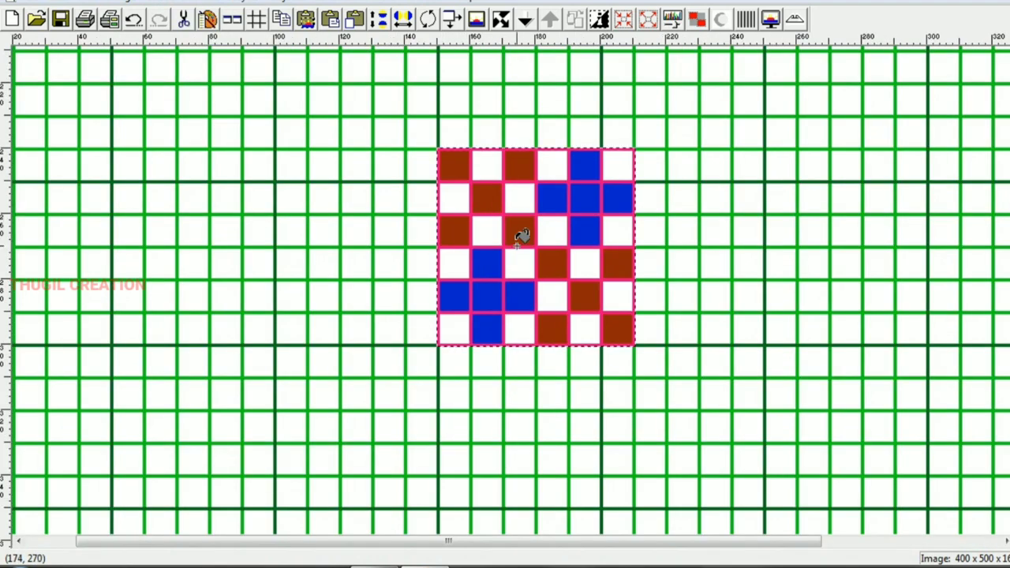
scroll(521, 234, down, 1)
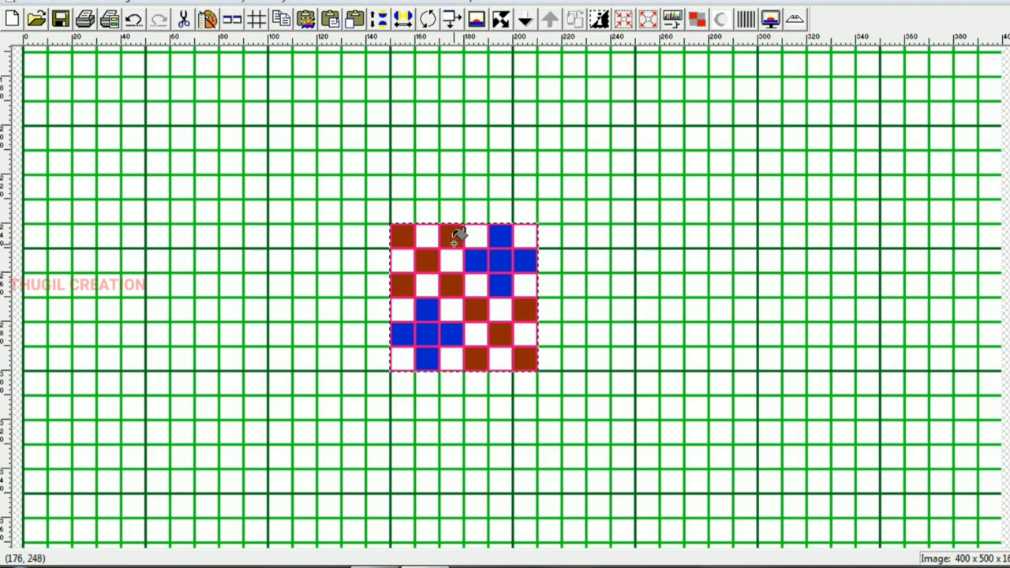
scroll(458, 235, up, 1)
scroll(523, 365, up, 1)
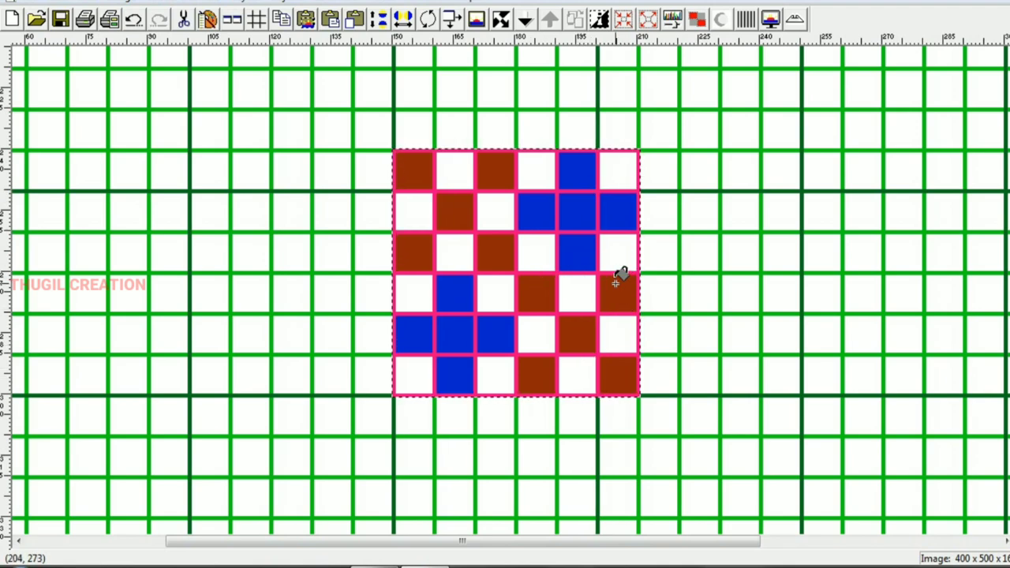
scroll(473, 102, down, 1)
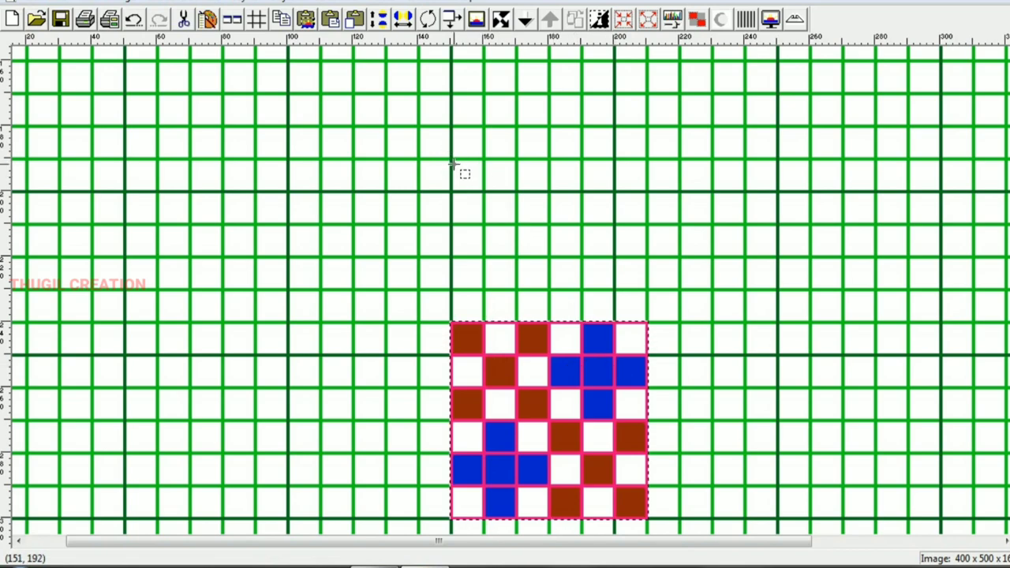
Select a 6×4 block above the pink design and recolour its grid lines dark purple.
mouse_move(453, 126)
mouse_down()
mouse_move(466, 242)
mouse_move(489, 293)
mouse_move(648, 292)
mouse_up()
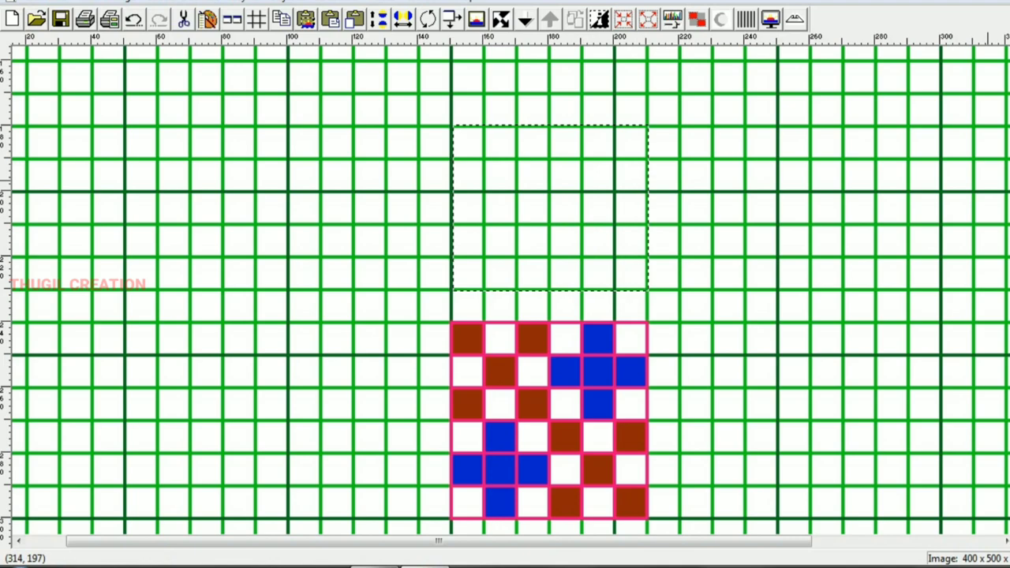
click(550, 163)
mouse_move(452, 158)
mouse_down()
mouse_move(488, 276)
mouse_move(548, 293)
mouse_move(550, 260)
mouse_move(556, 298)
mouse_move(647, 290)
mouse_up()
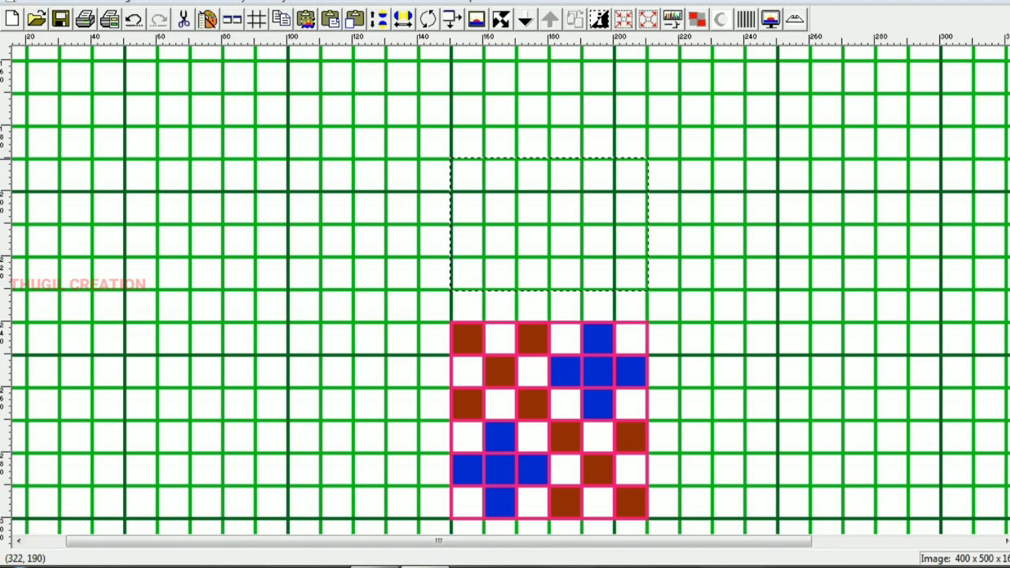
click(617, 151)
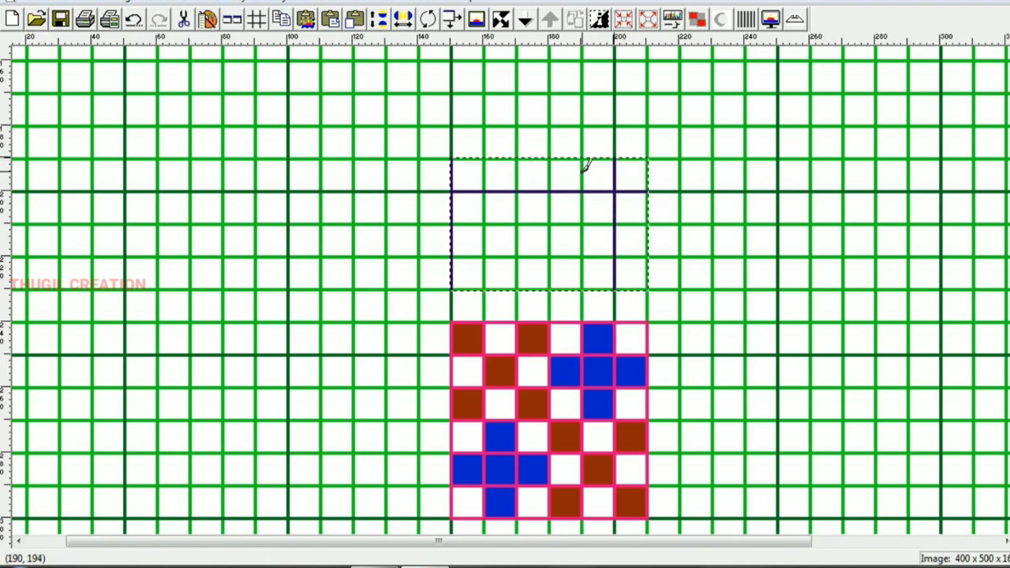
click(584, 165)
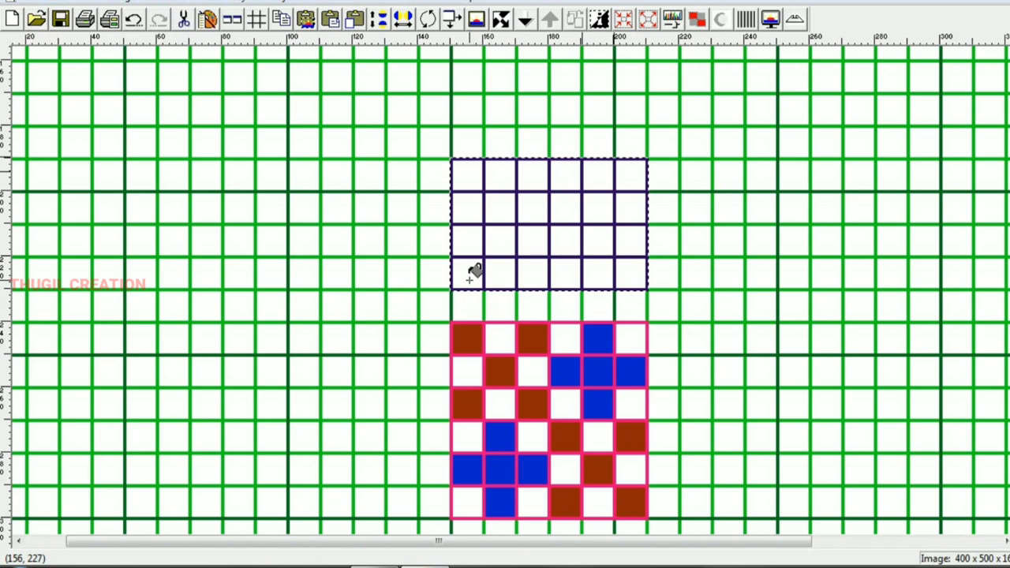
Fill orange cells in a stepped diagonal across columns 1, 2, 3, 4 and 6.
click(469, 276)
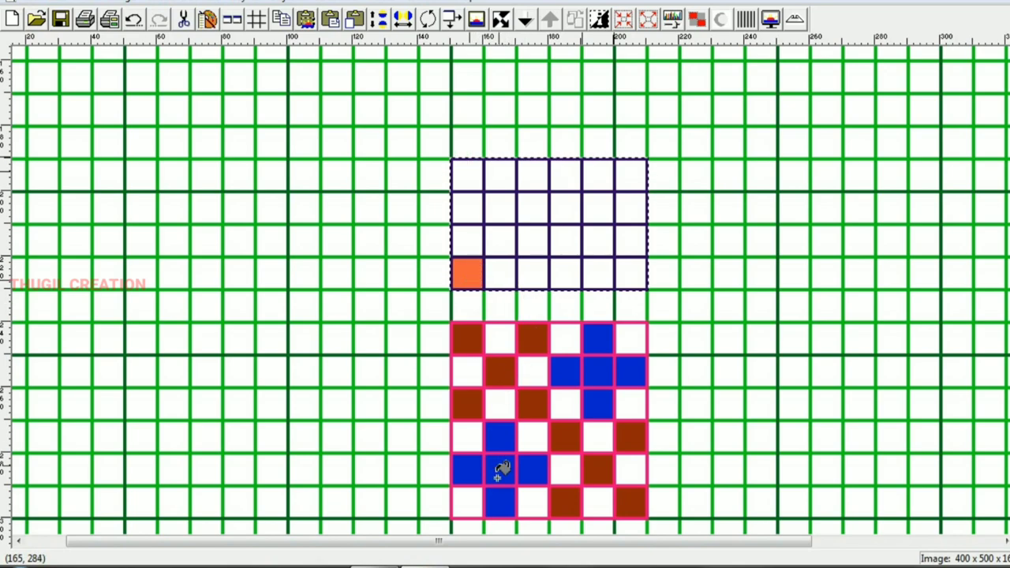
click(499, 240)
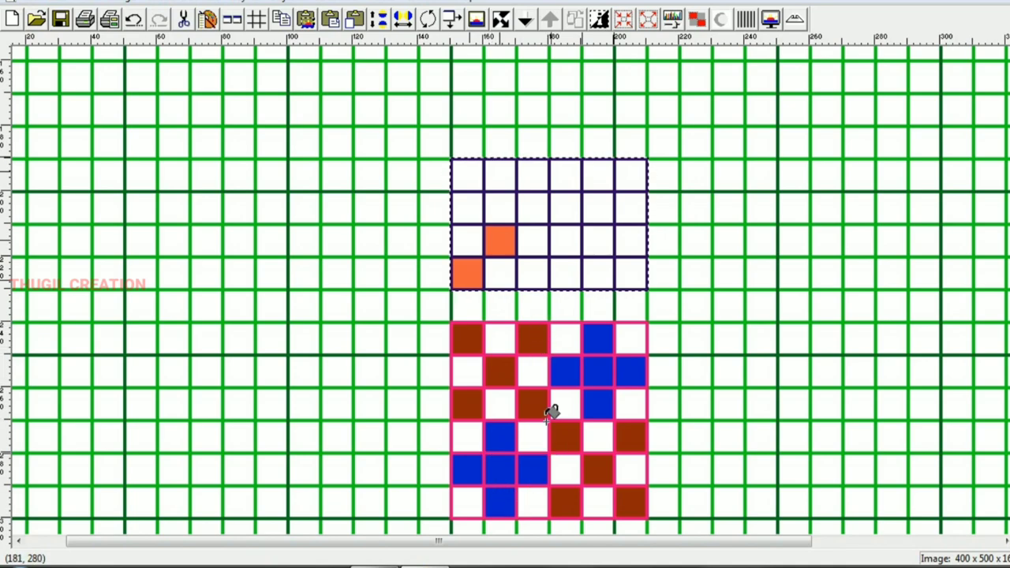
click(533, 273)
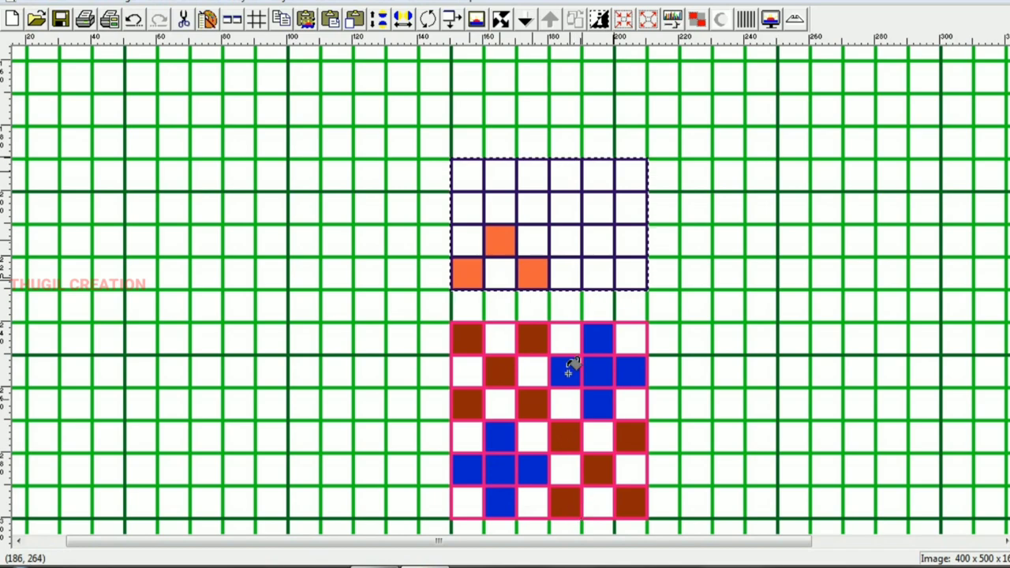
click(567, 206)
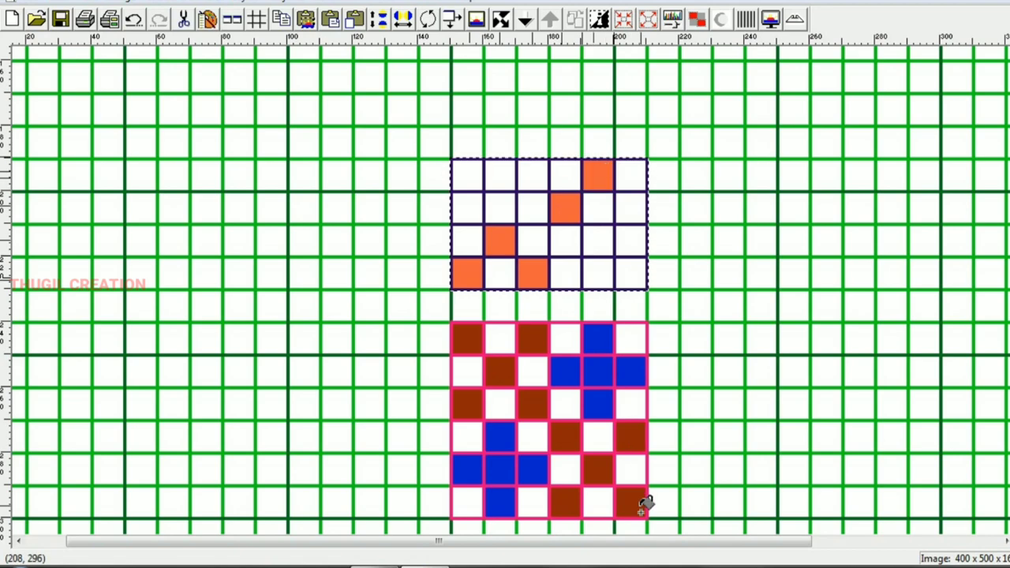
click(631, 207)
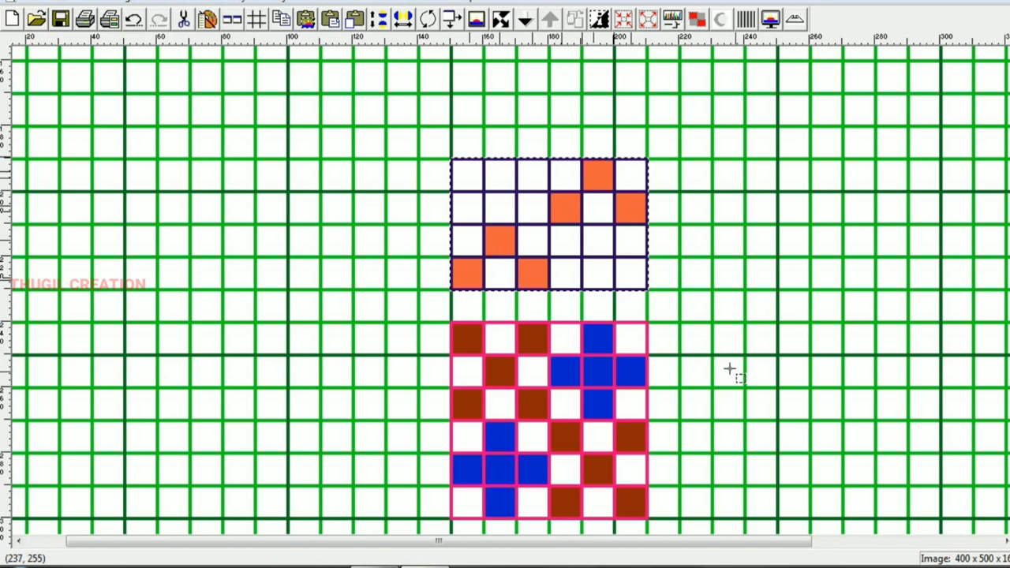
Select a 4×6 block right of the pink design and recolour its grid lines purple.
scroll(705, 344, down, 1)
scroll(573, 306, up, 1)
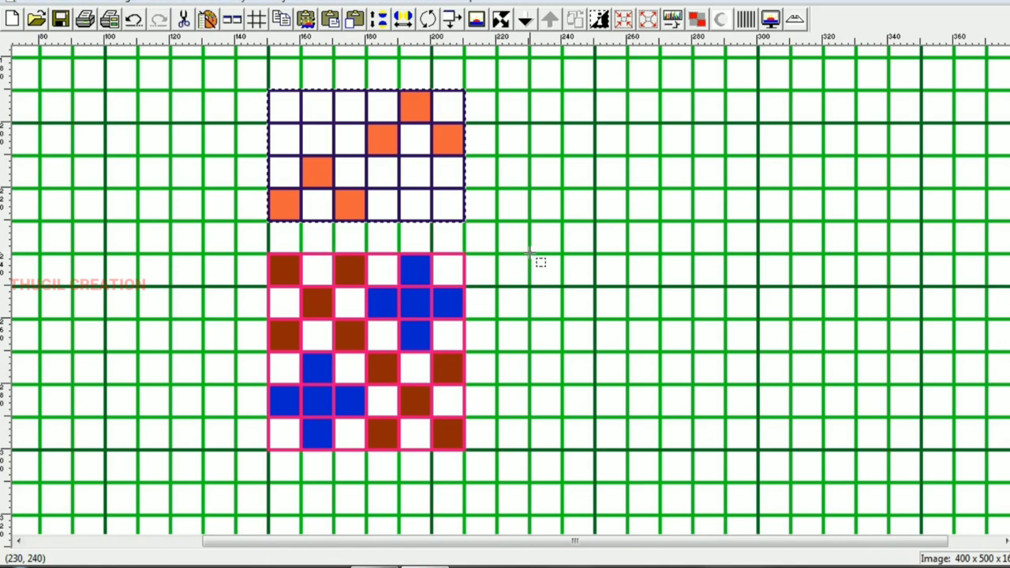
mouse_move(531, 254)
mouse_down()
mouse_move(590, 458)
mouse_move(661, 454)
mouse_up()
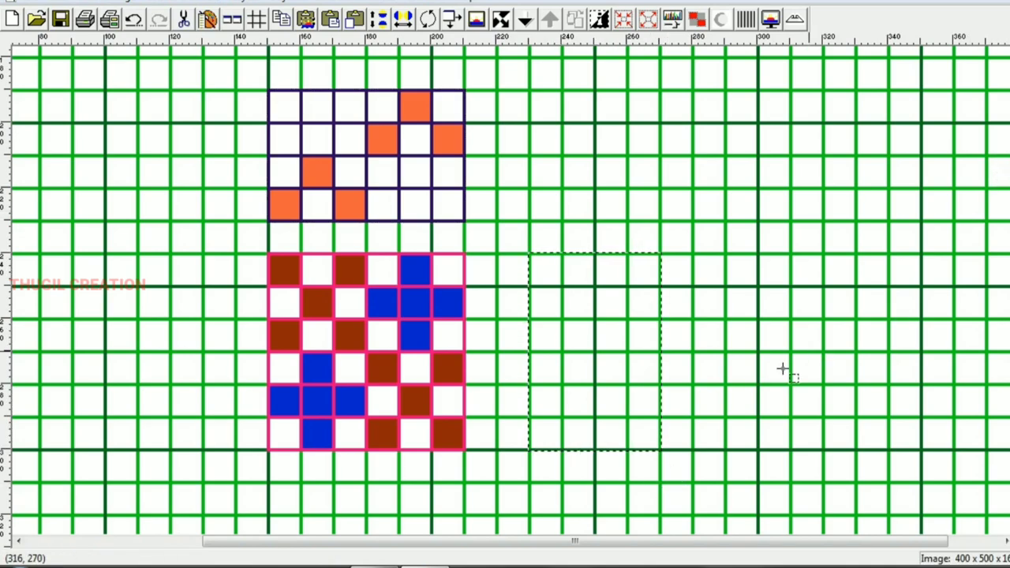
scroll(563, 338, up, 1)
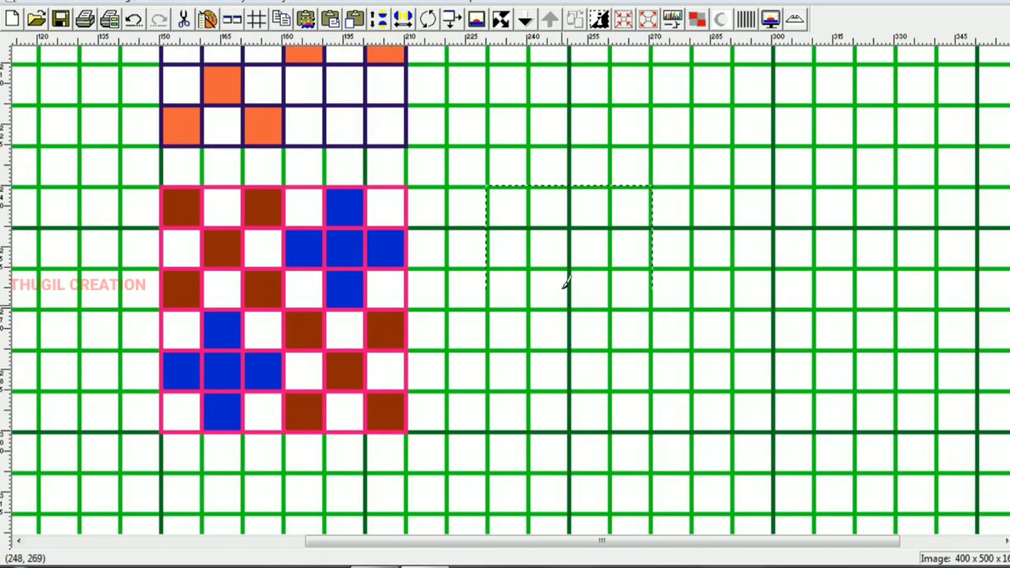
click(569, 226)
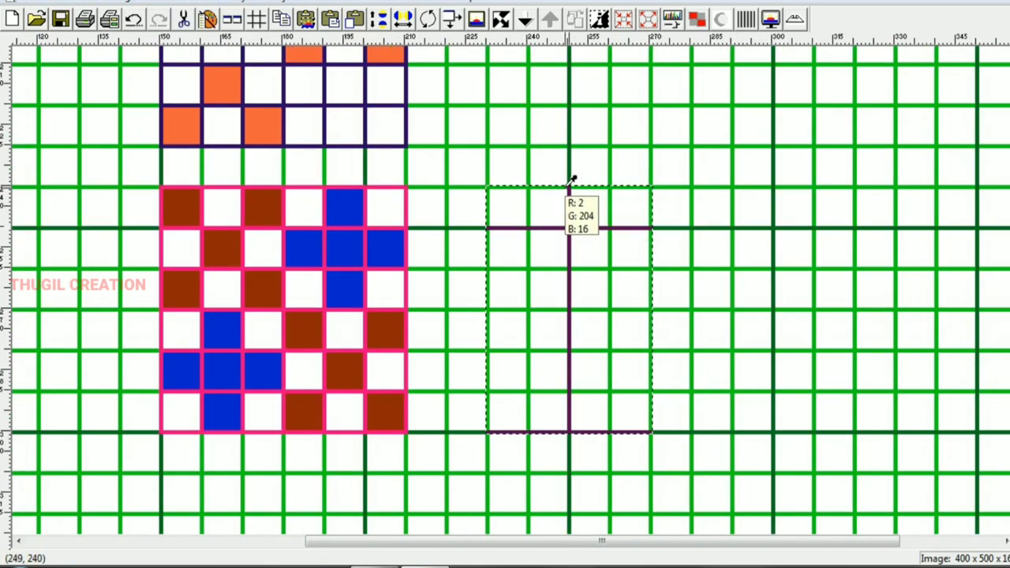
click(569, 187)
scroll(602, 266, down, 1)
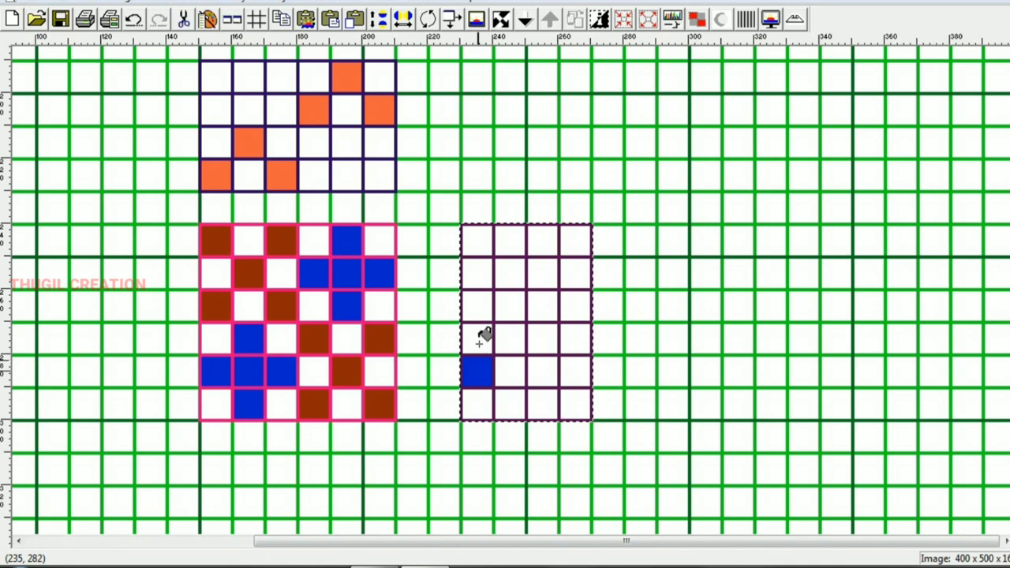
Fill blue draft cells: one in column 1, four in column 2, three in column 3, four in column 4.
click(479, 246)
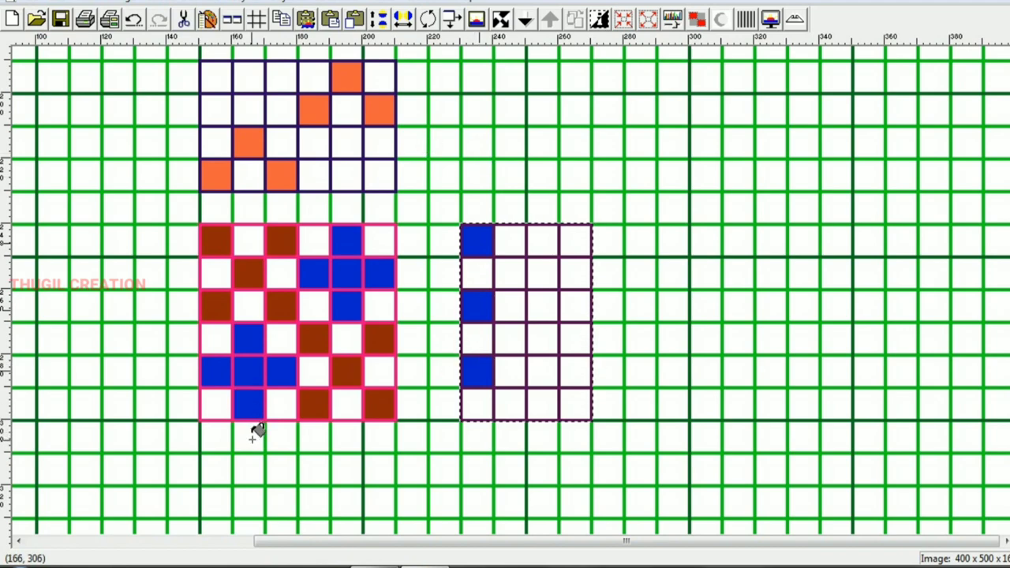
click(509, 402)
click(509, 371)
click(508, 339)
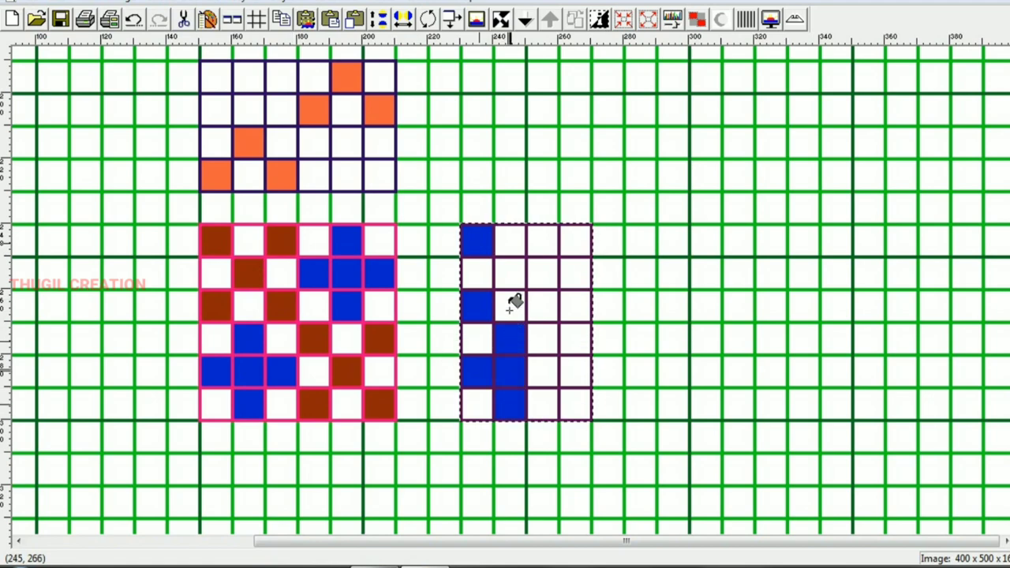
click(517, 271)
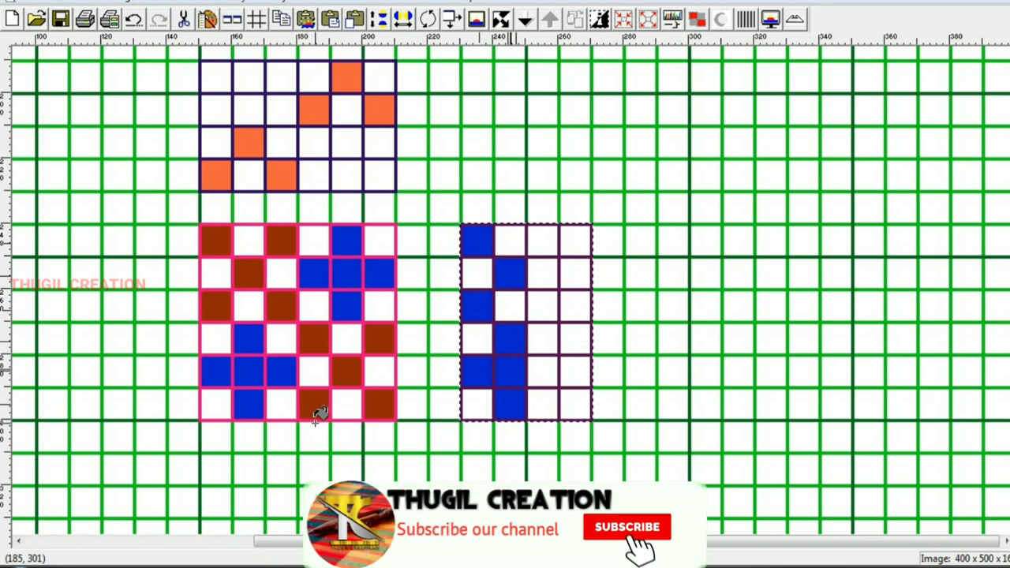
click(545, 401)
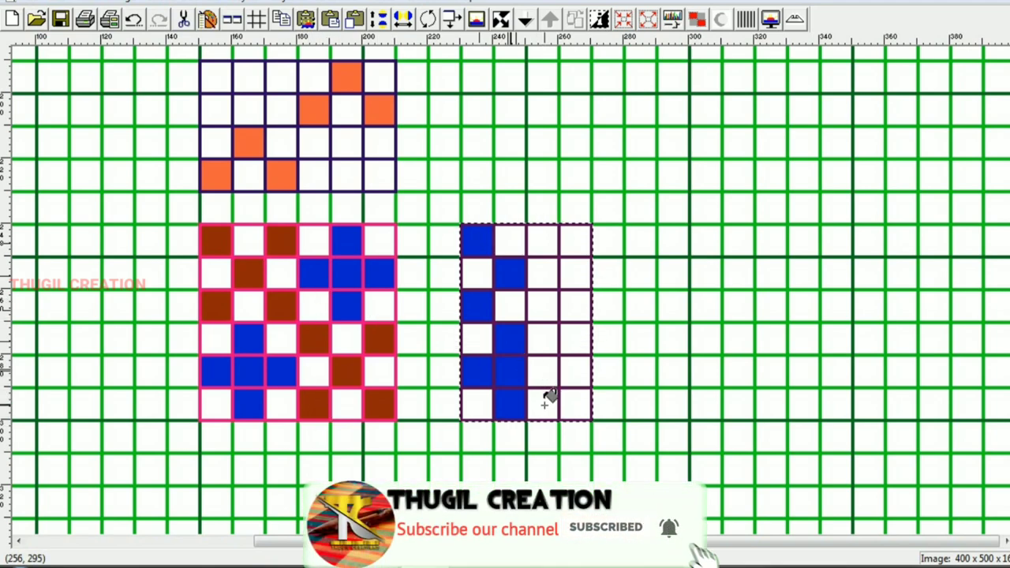
click(544, 338)
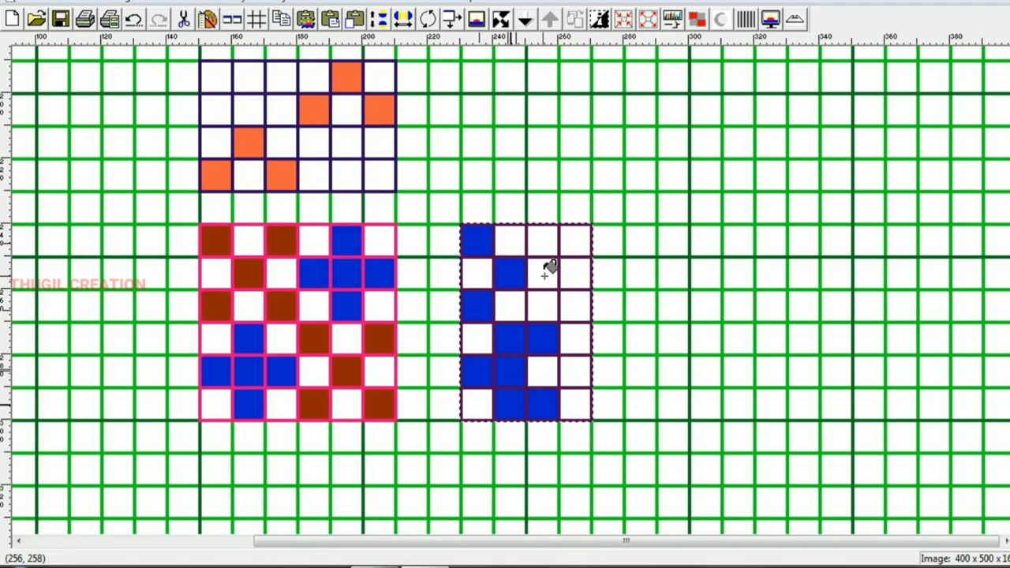
click(544, 272)
click(579, 365)
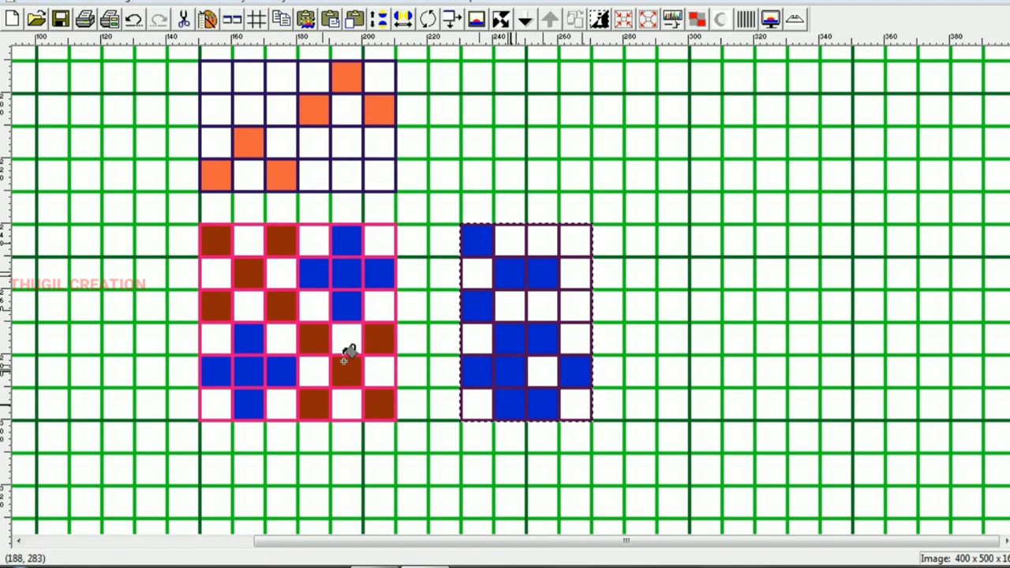
click(577, 308)
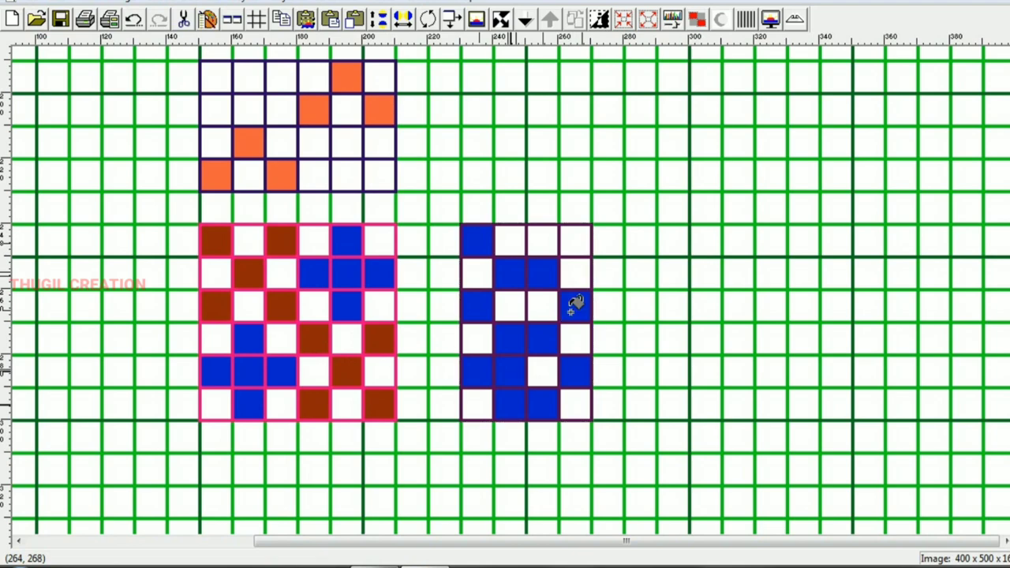
click(577, 274)
click(577, 240)
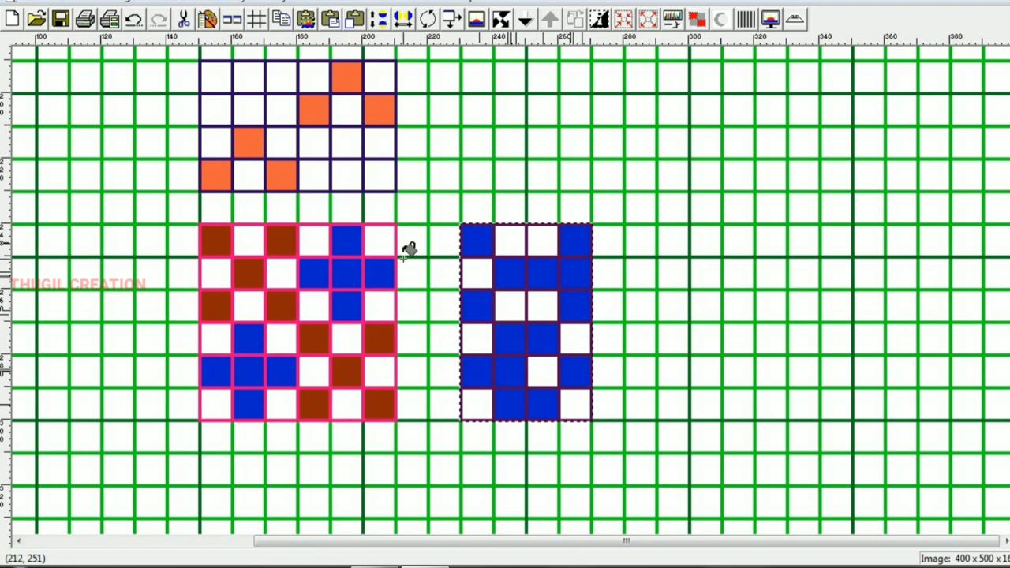
Undo the painted designs with Ctrl+Z and zoom over the empty grid.
scroll(408, 248, down, 1)
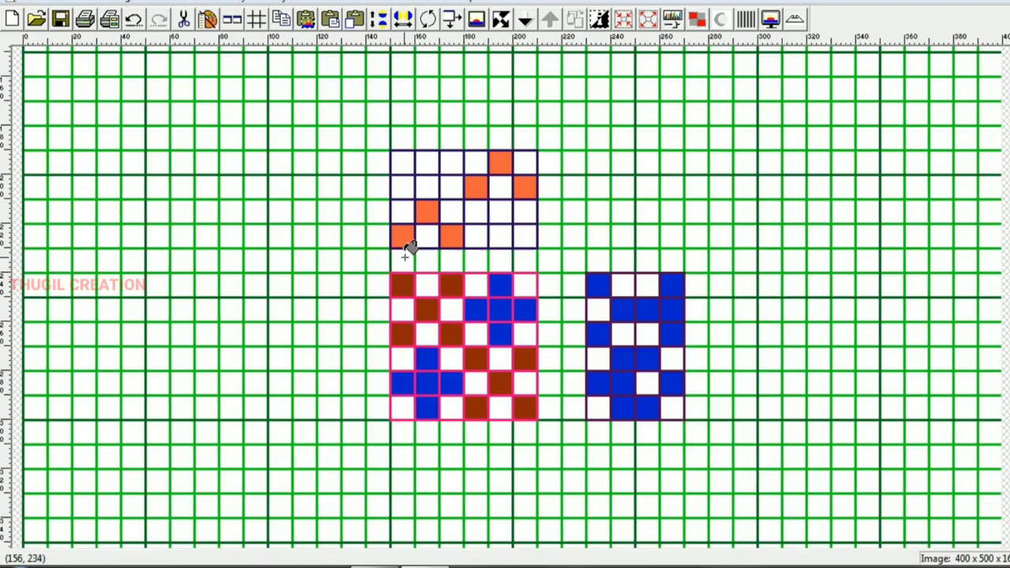
scroll(419, 247, down, 1)
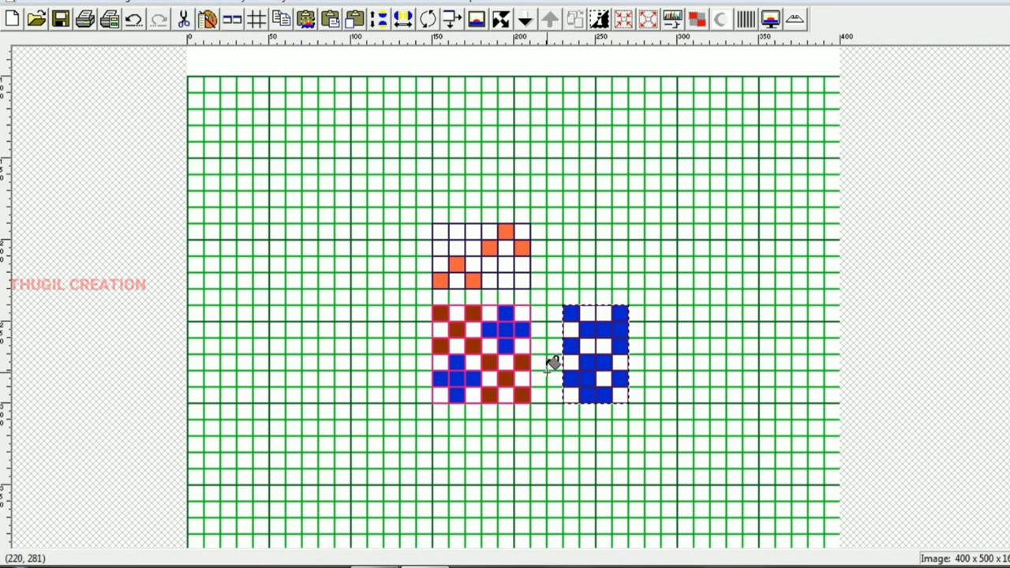
key(ctrl+z)
scroll(526, 195, down, 1)
scroll(524, 185, up, 1)
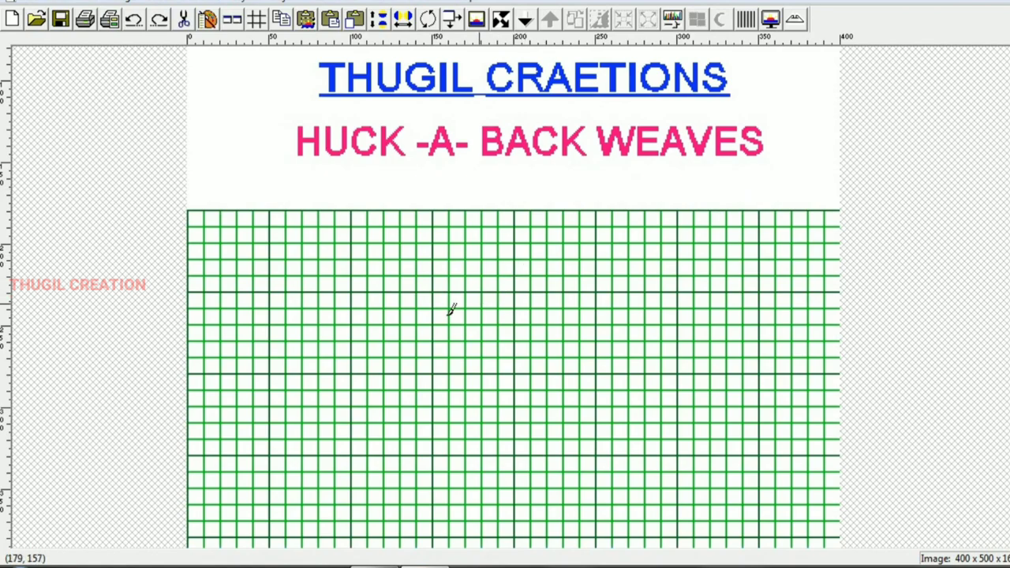
scroll(442, 314, up, 1)
scroll(361, 402, down, 3)
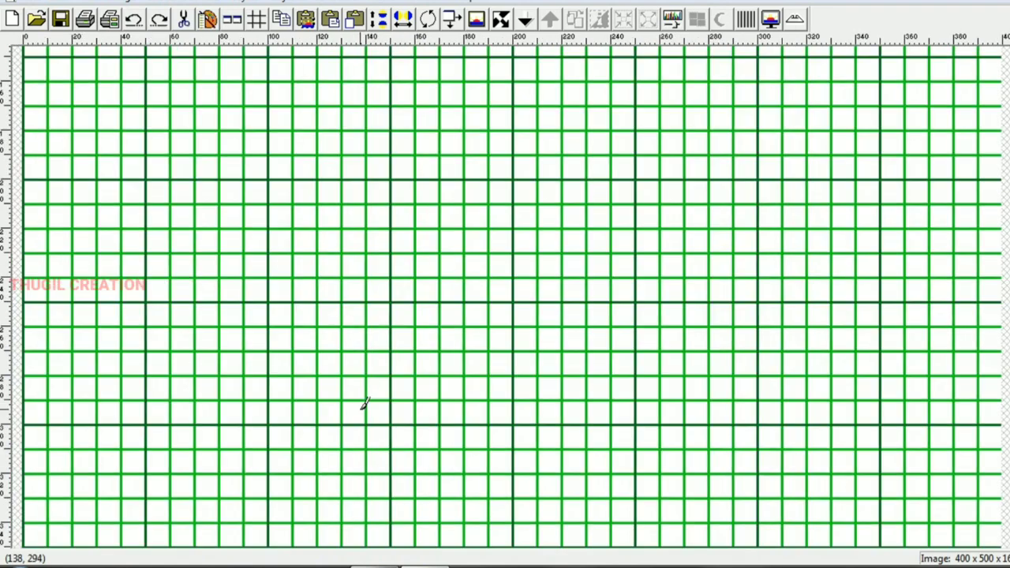
scroll(368, 392, up, 1)
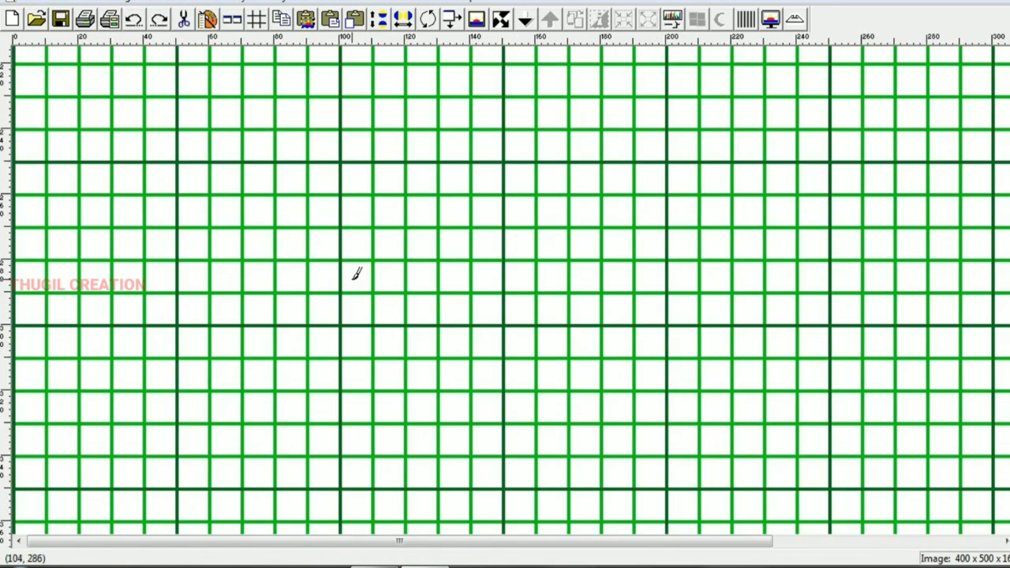
Select a 10×10 block of cells and recolour its grid lines pink.
mouse_move(177, 163)
mouse_down()
mouse_move(323, 340)
mouse_move(498, 478)
mouse_move(503, 494)
mouse_up()
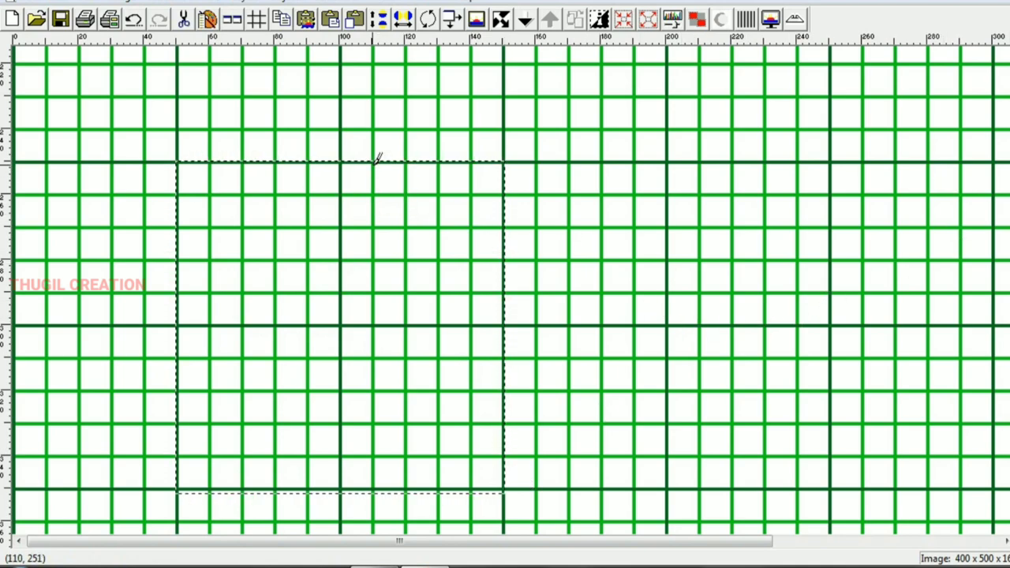
click(378, 158)
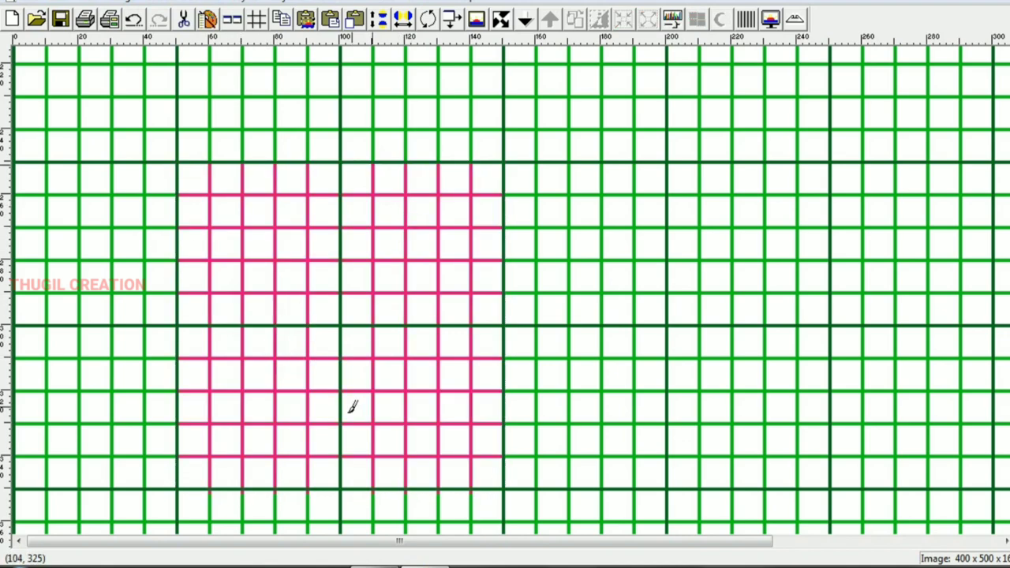
scroll(351, 408, down, 1)
scroll(298, 327, up, 1)
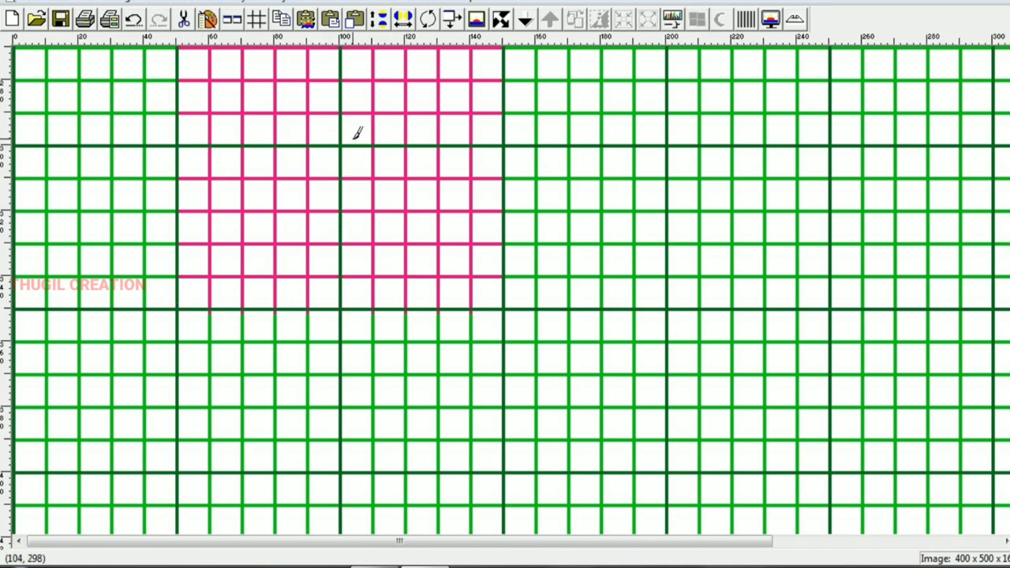
scroll(442, 106, down, 1)
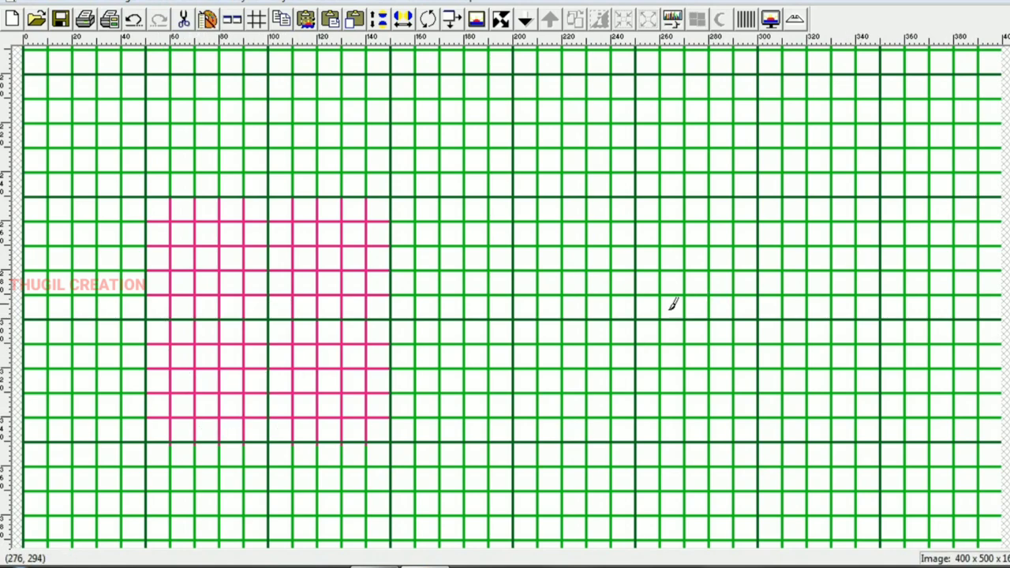
Paint blue lattice motifs of crossing columns and rows in two quadrants of the pink block.
click(185, 332)
drag(185, 333, 187, 426)
drag(230, 329, 236, 421)
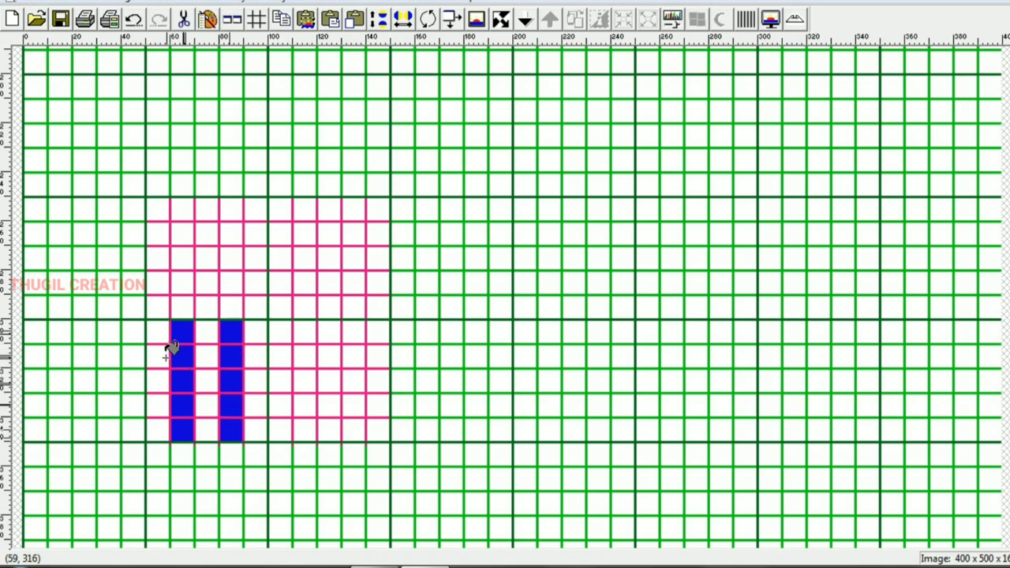
drag(172, 347, 260, 343)
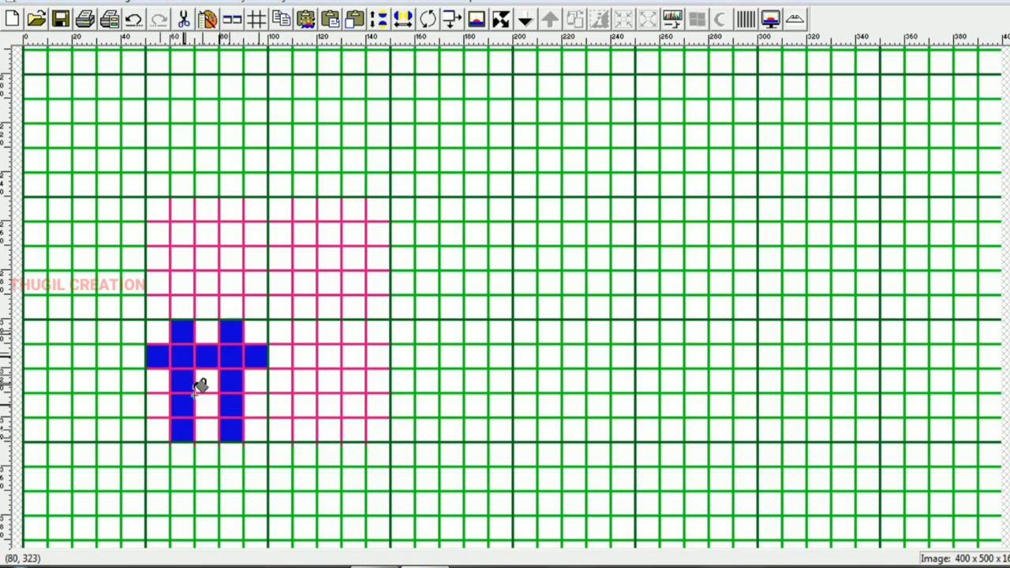
mouse_move(166, 401)
mouse_down()
mouse_move(208, 394)
mouse_move(256, 405)
mouse_up()
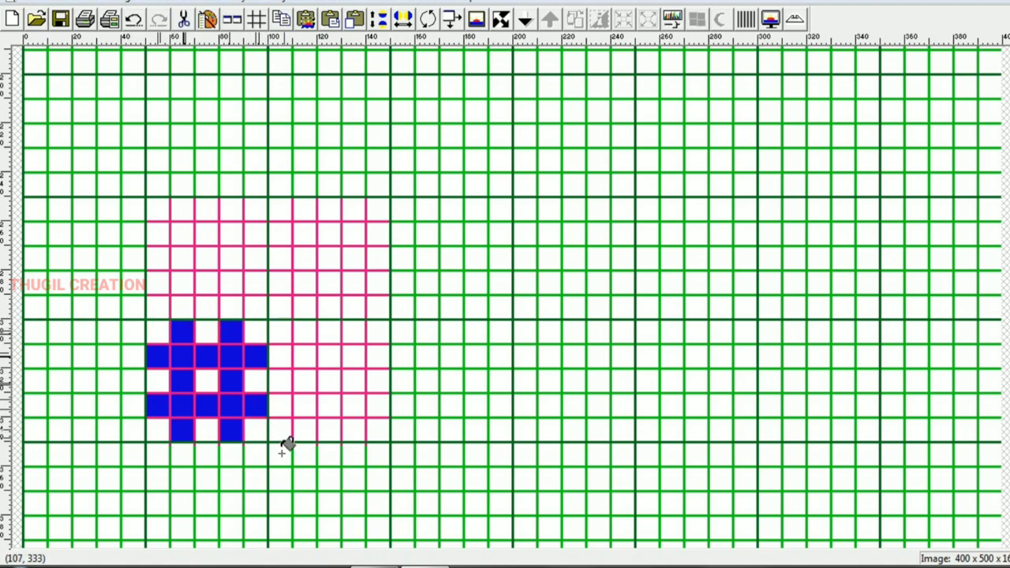
mouse_move(305, 308)
mouse_down()
mouse_move(310, 207)
mouse_move(350, 236)
mouse_move(354, 312)
mouse_up()
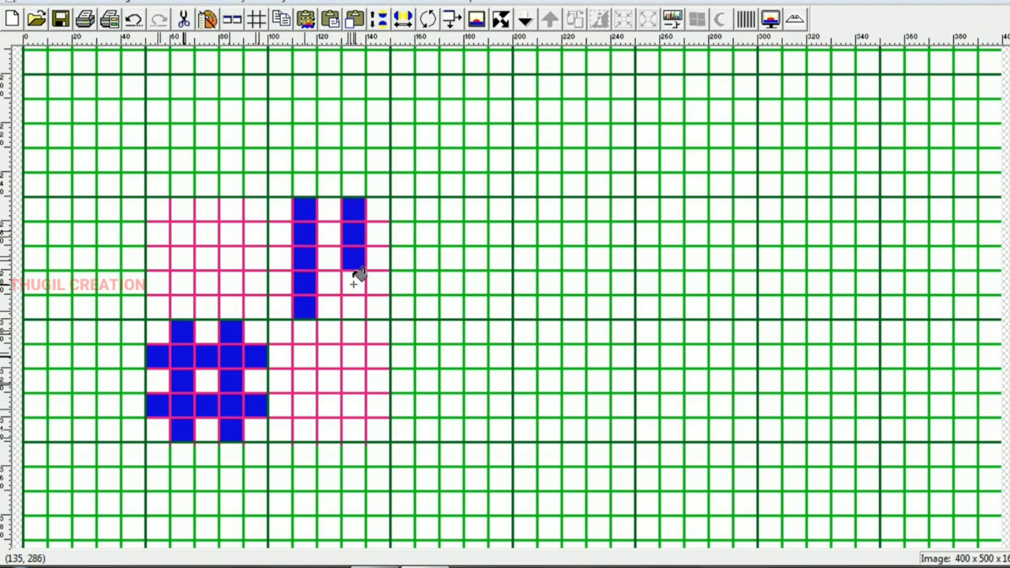
drag(285, 223, 381, 222)
mouse_move(290, 275)
mouse_down()
mouse_move(365, 271)
mouse_move(382, 281)
mouse_up()
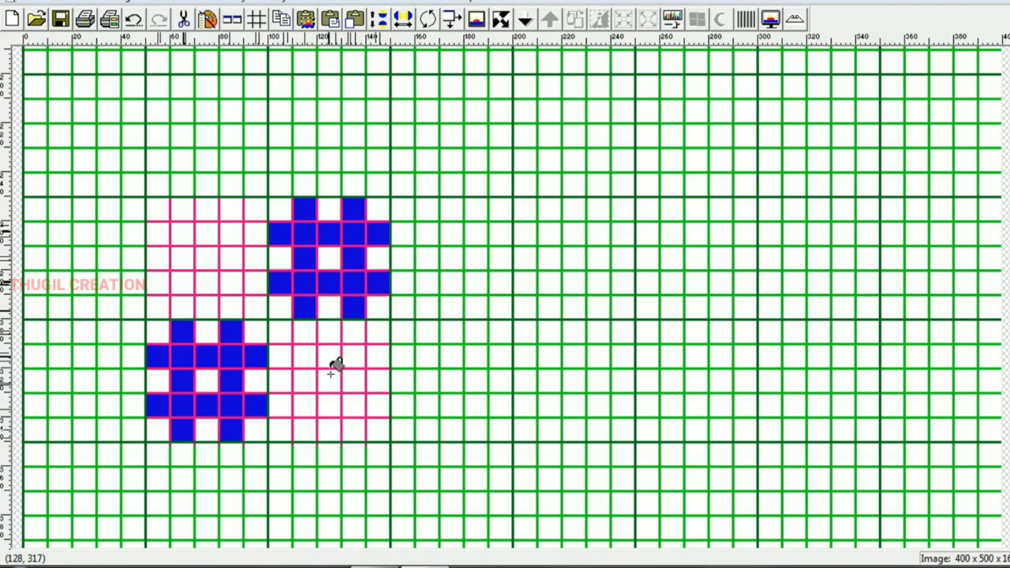
Fill alternating cells of the upper-left quadrant brown to form a checkerboard.
click(158, 307)
click(158, 258)
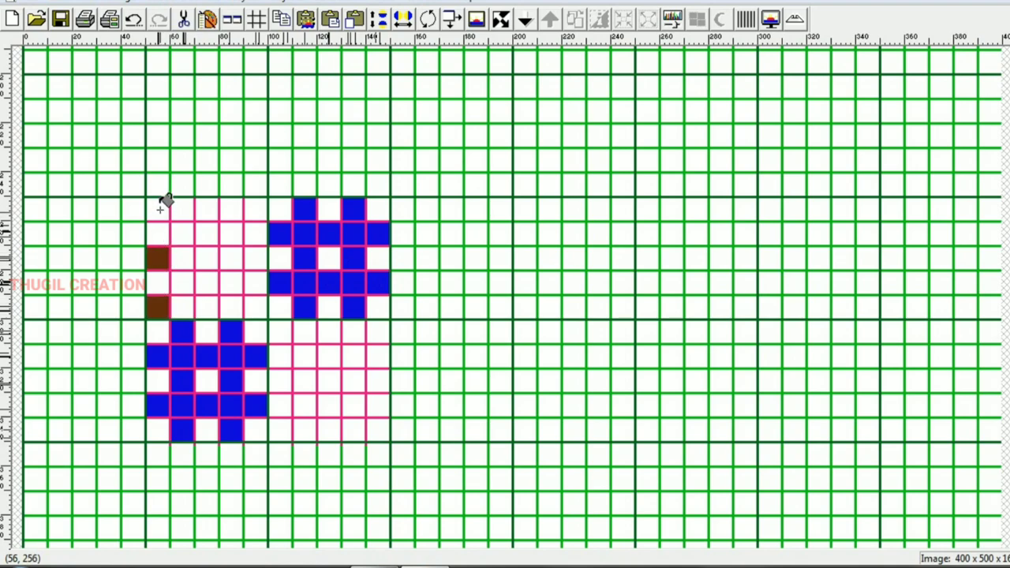
click(158, 209)
click(182, 282)
click(181, 233)
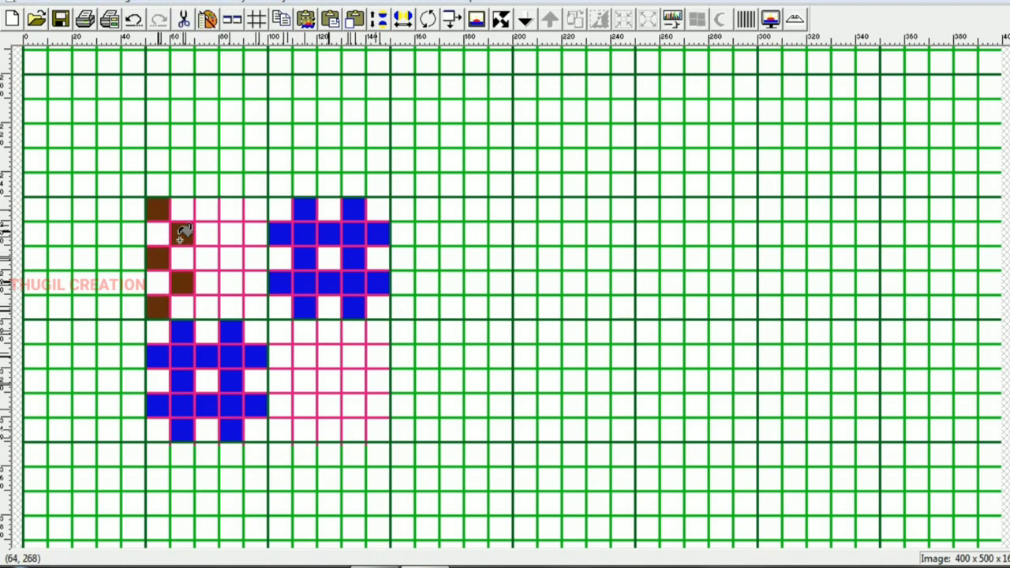
click(206, 306)
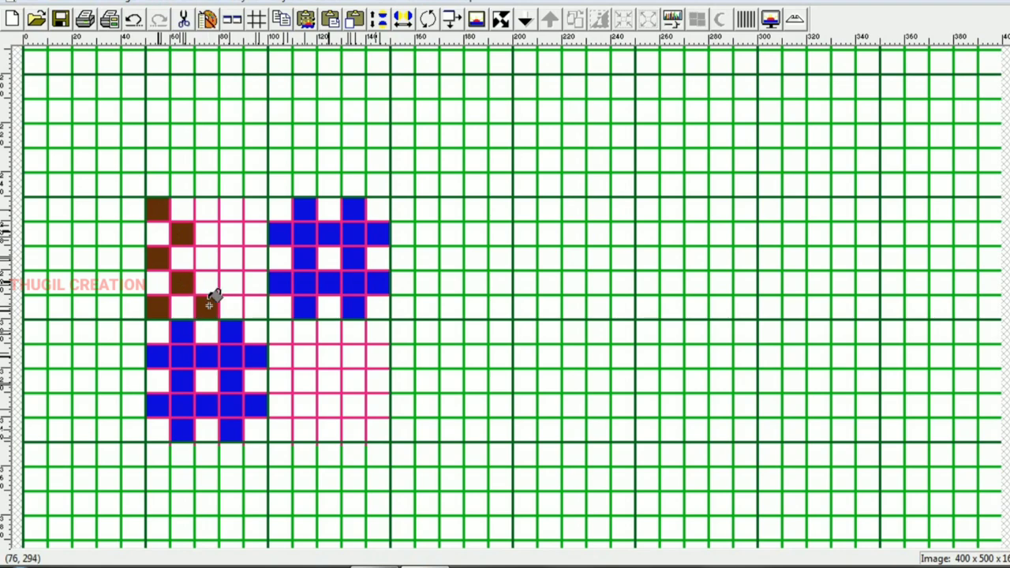
click(207, 258)
click(207, 209)
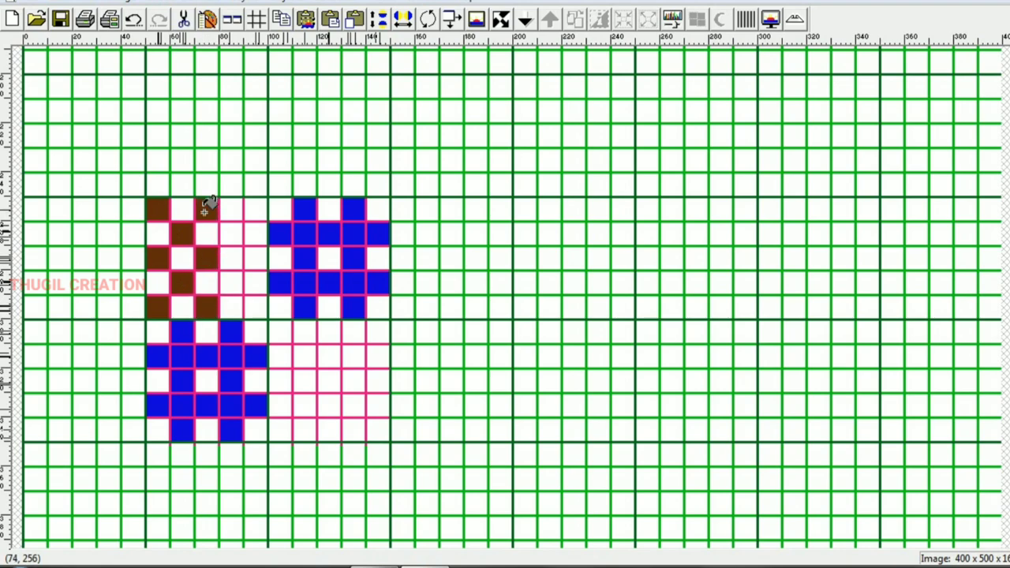
click(233, 282)
click(232, 234)
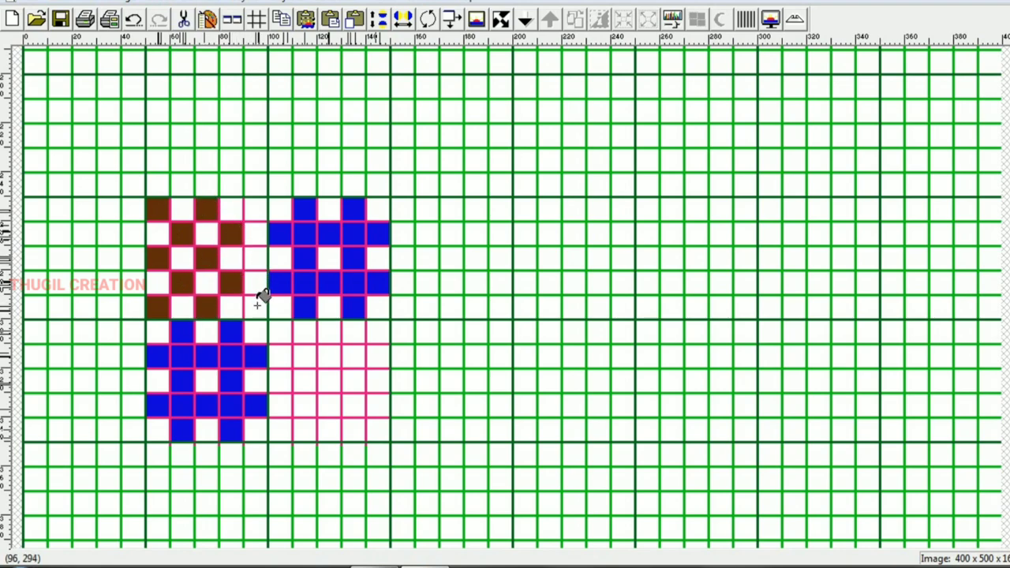
click(258, 304)
click(257, 260)
click(257, 206)
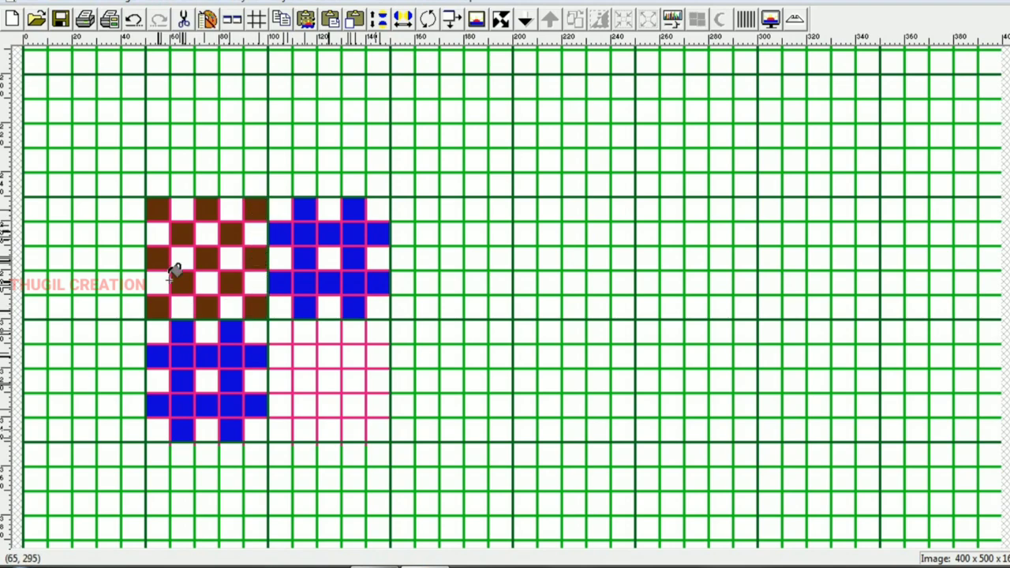
Fill alternating cells of the lower-right quadrant brown to form a matching checkerboard.
click(286, 429)
click(284, 379)
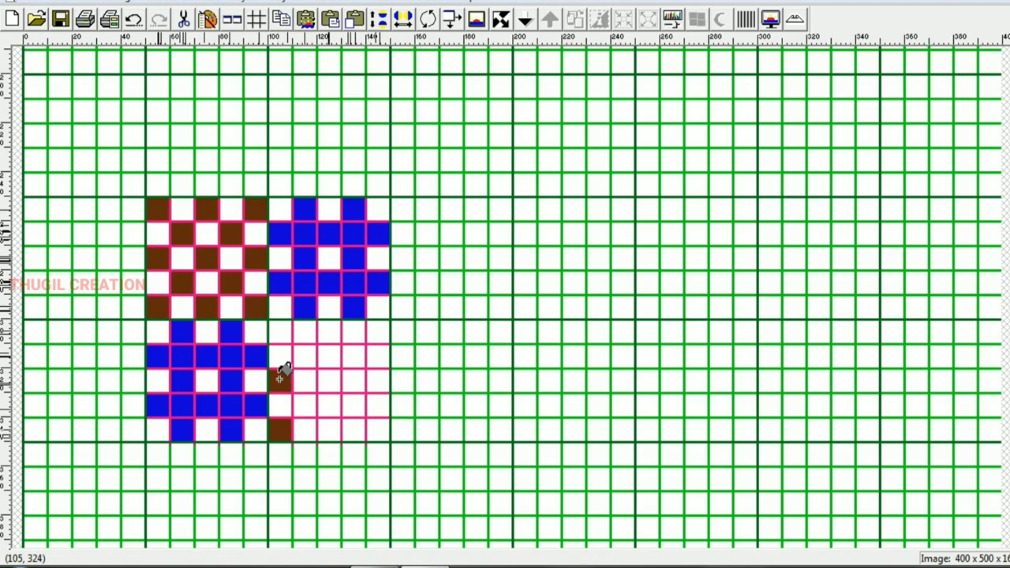
click(282, 329)
click(307, 357)
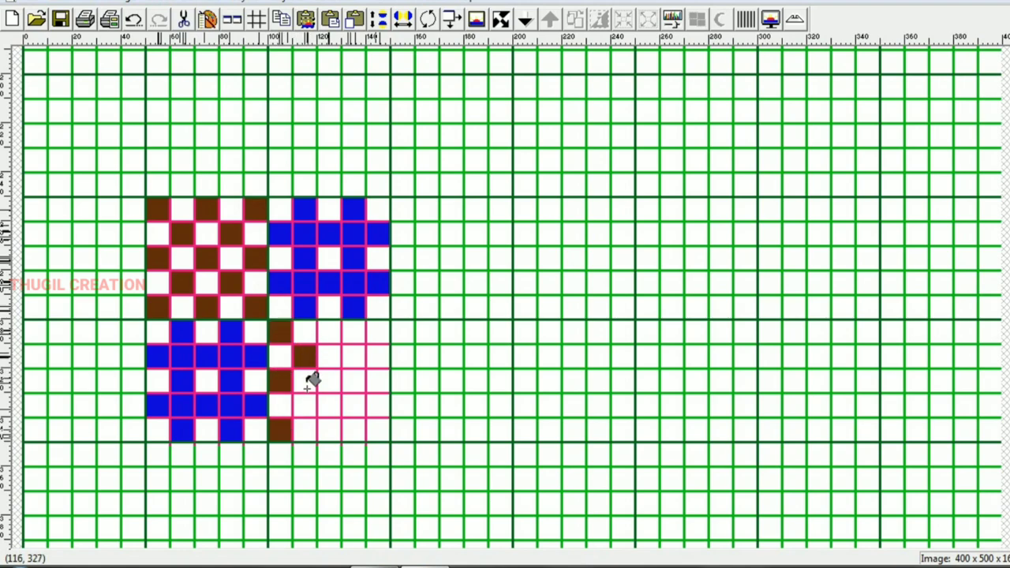
click(306, 404)
click(329, 430)
click(331, 379)
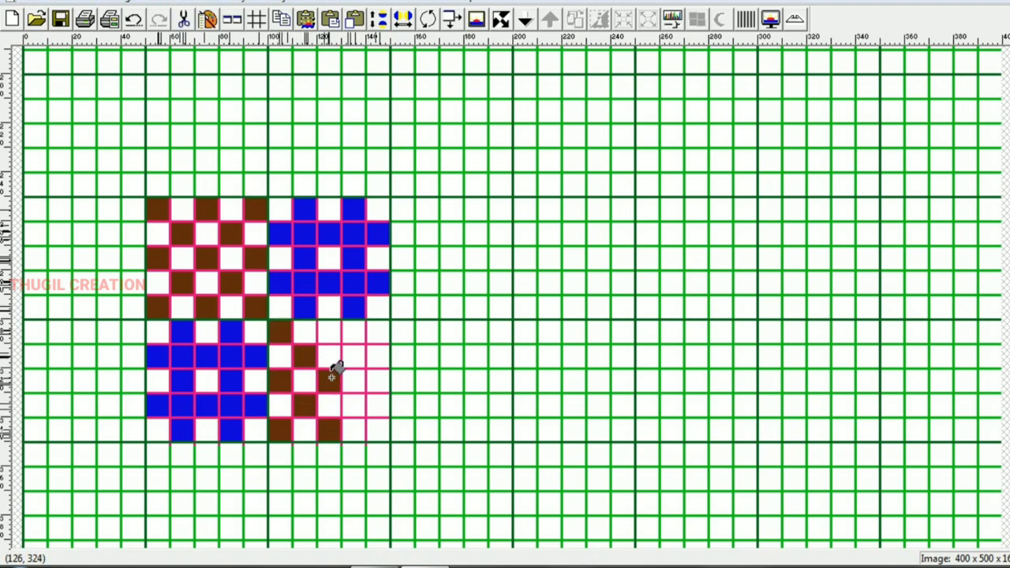
click(331, 332)
click(355, 357)
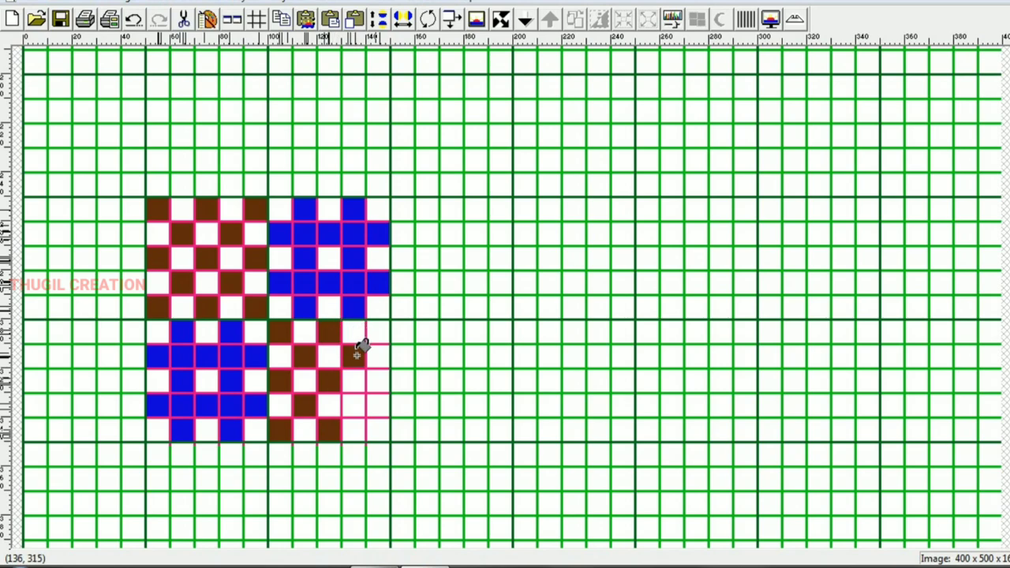
click(353, 403)
click(379, 429)
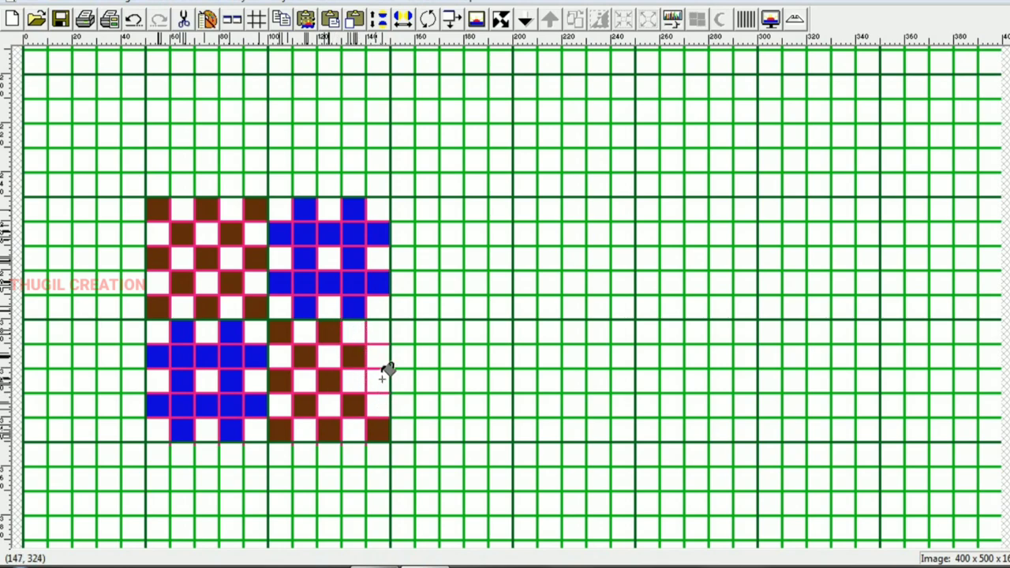
click(379, 380)
click(380, 332)
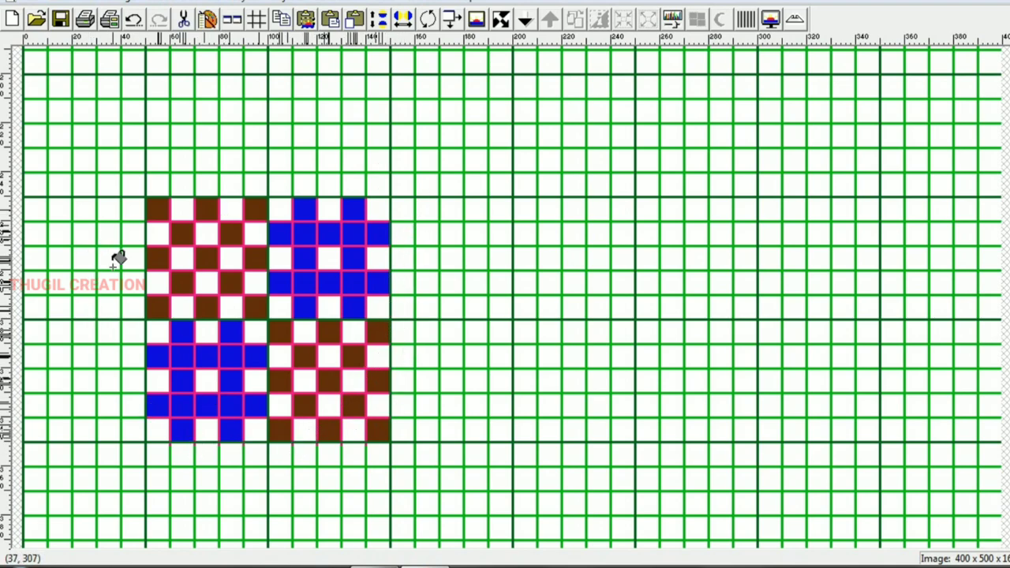
Turn the wrongly filled lower-right cell back to white.
click(352, 412)
scroll(293, 248, down, 1)
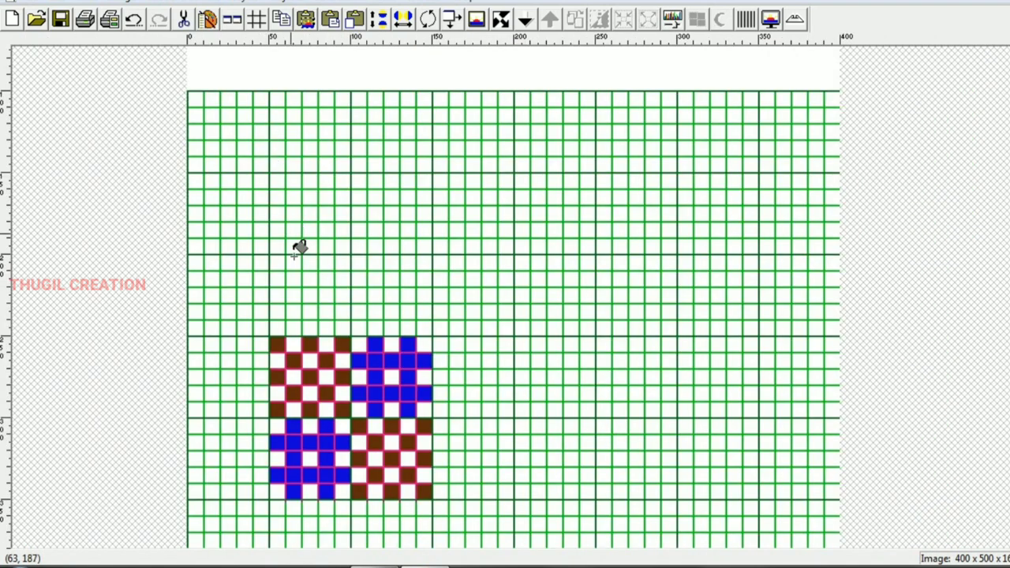
scroll(300, 271, up, 1)
scroll(266, 420, up, 1)
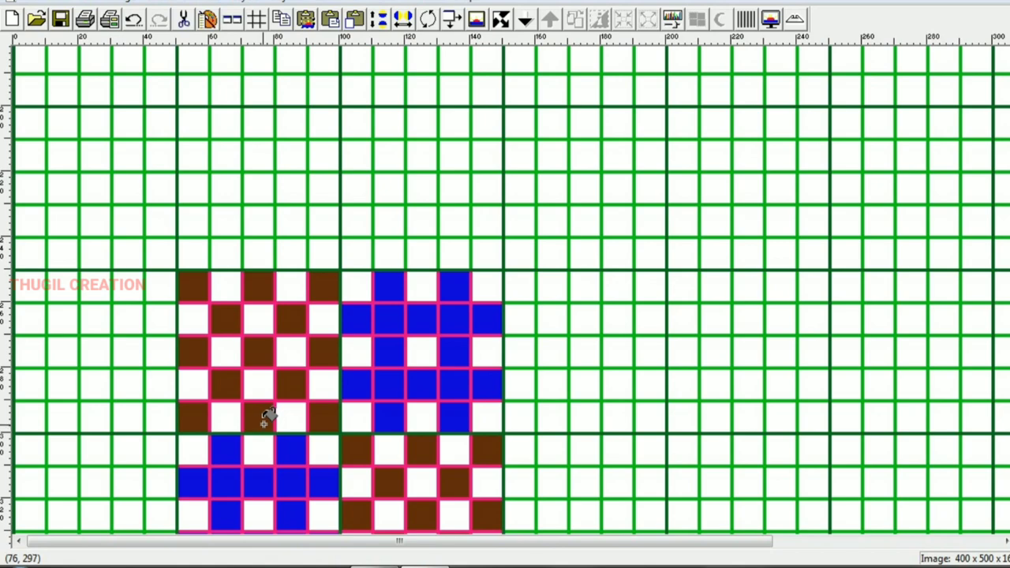
scroll(266, 420, down, 1)
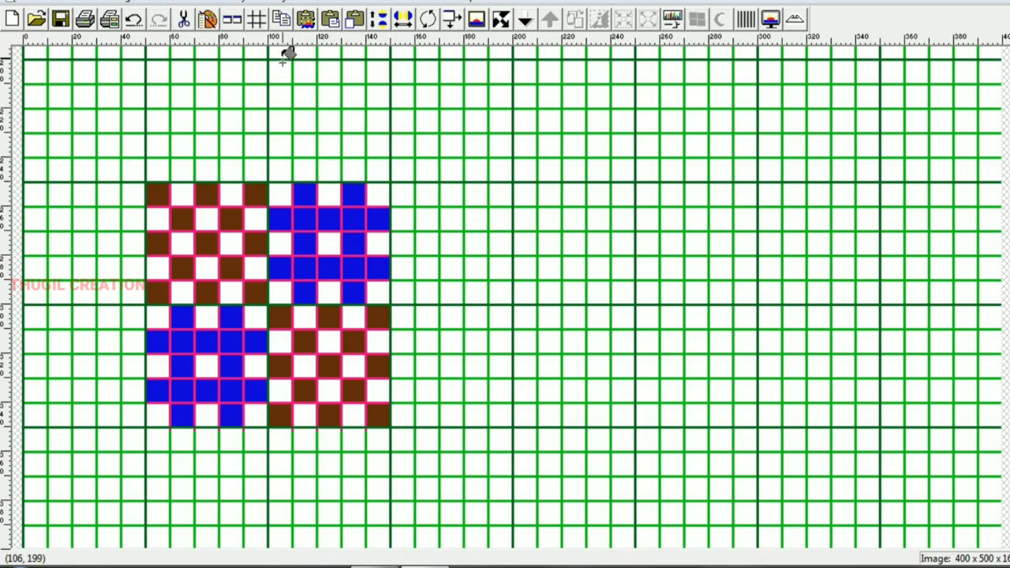
scroll(239, 157, down, 1)
Select a 10×4 block above the design, recolour its lines dark blue, and fill the first orange peg cell.
scroll(272, 272, up, 1)
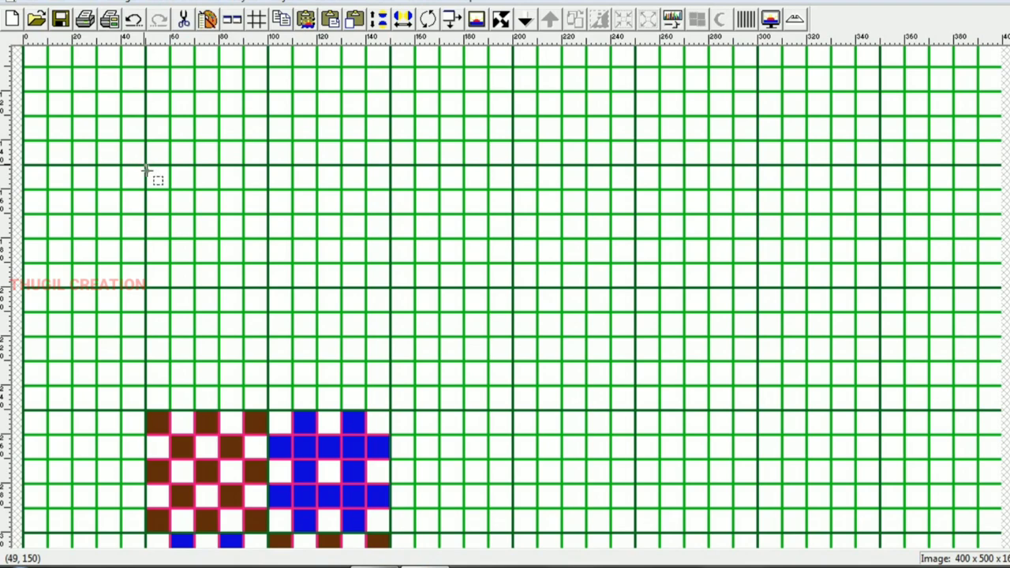
drag(146, 168, 305, 312)
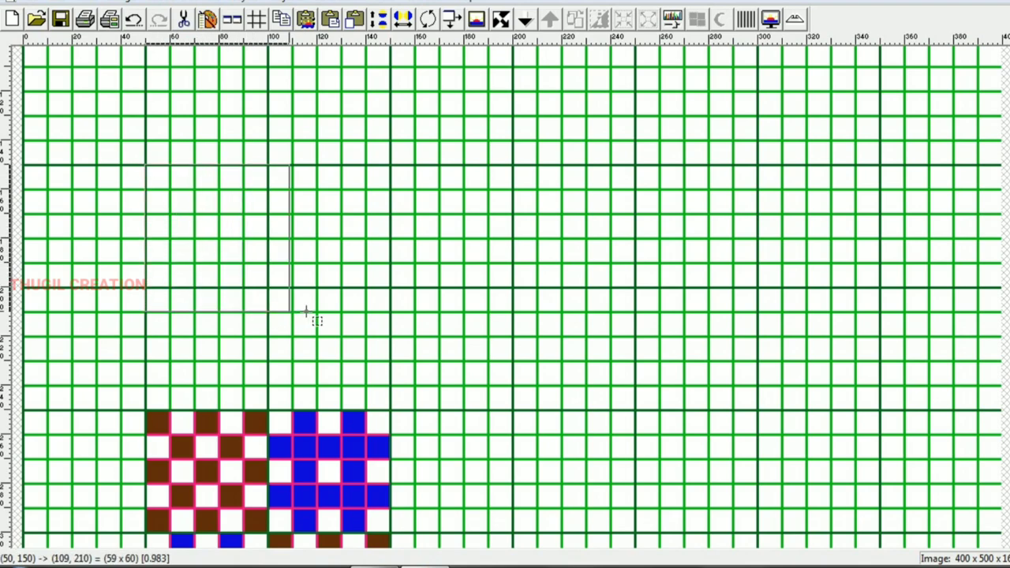
drag(305, 313, 390, 316)
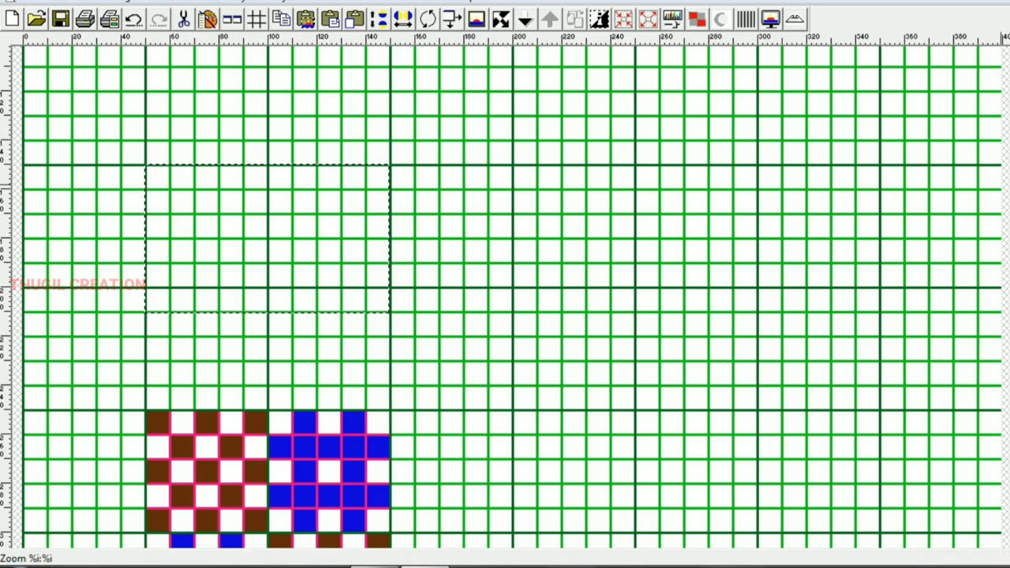
click(271, 284)
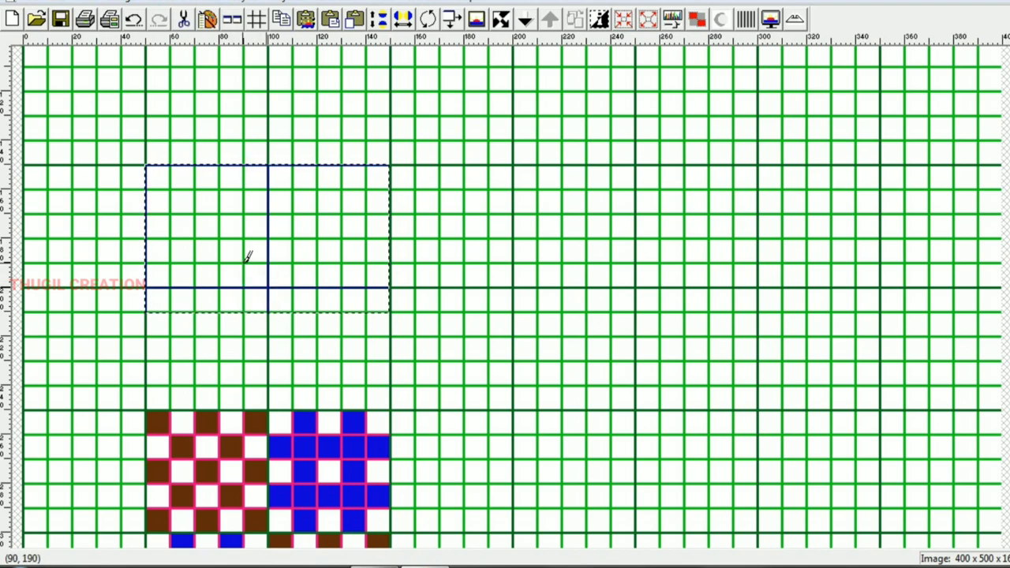
click(247, 257)
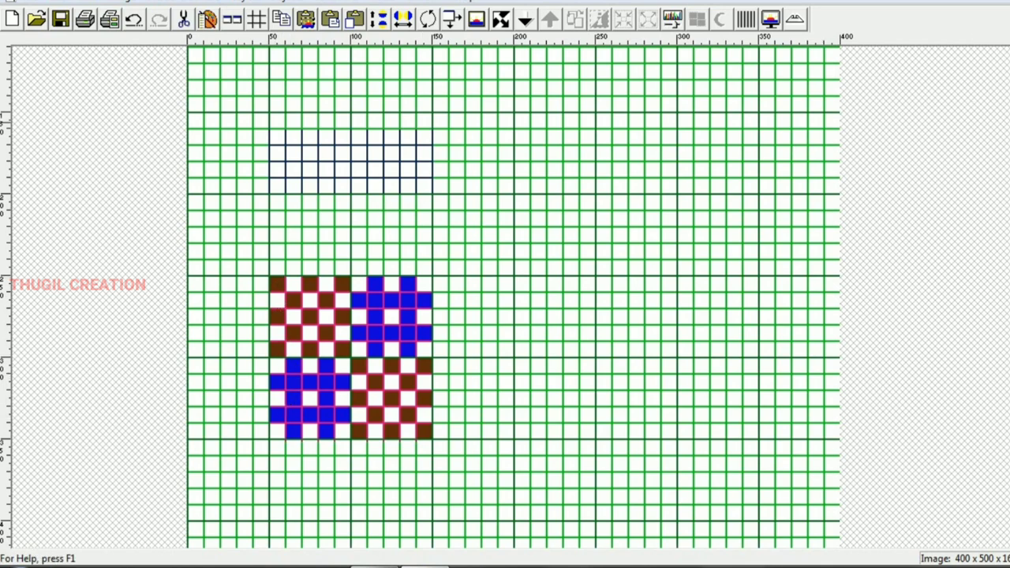
click(277, 185)
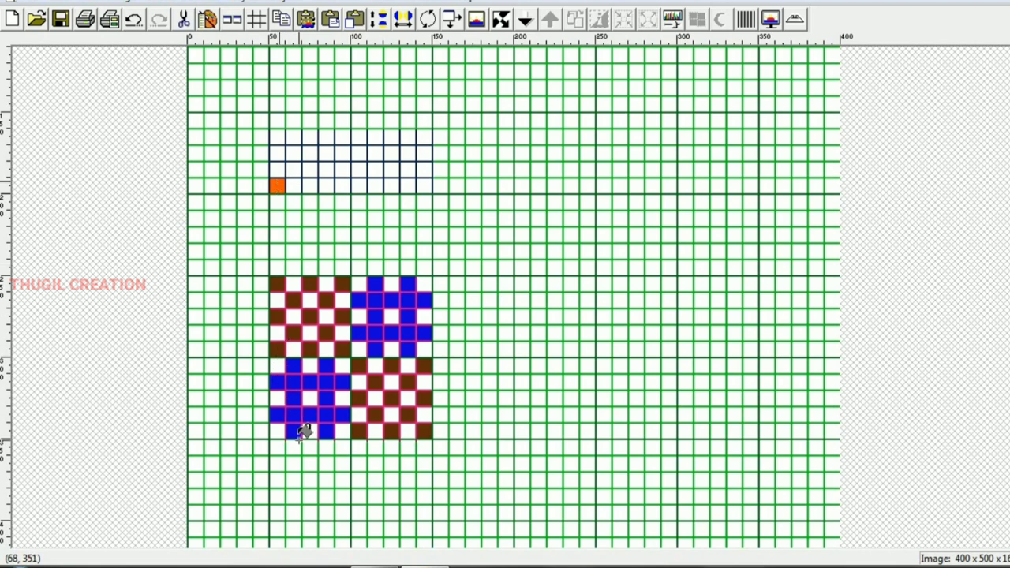
Fill five more orange peg cells stepping diagonally across the peg-plan grid.
click(294, 169)
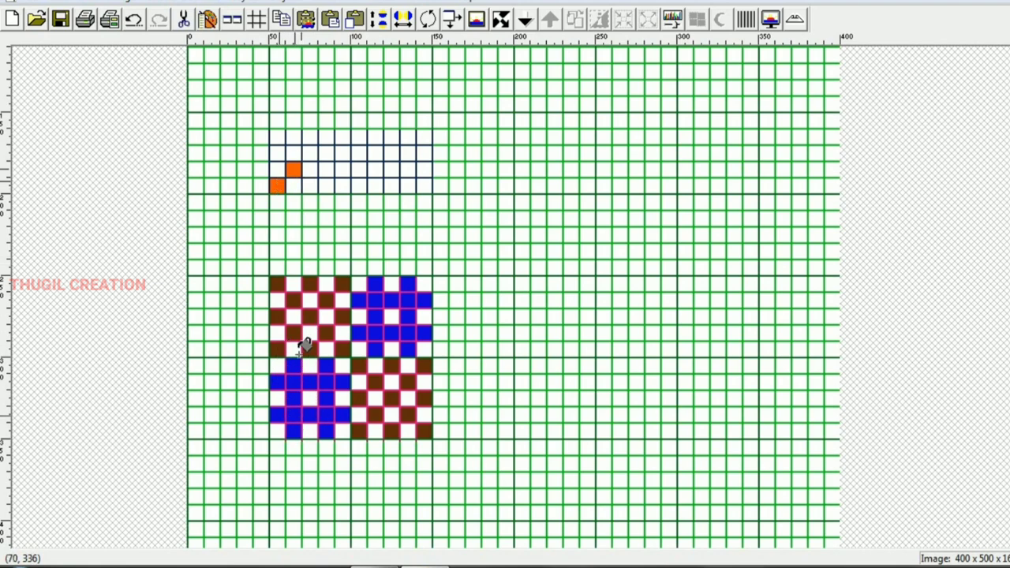
click(310, 185)
click(325, 170)
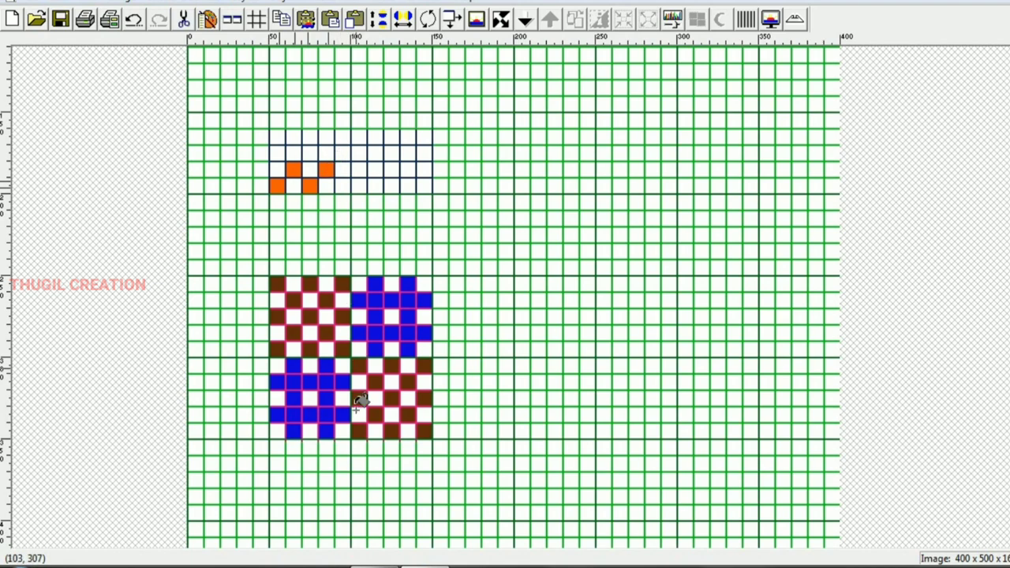
click(342, 185)
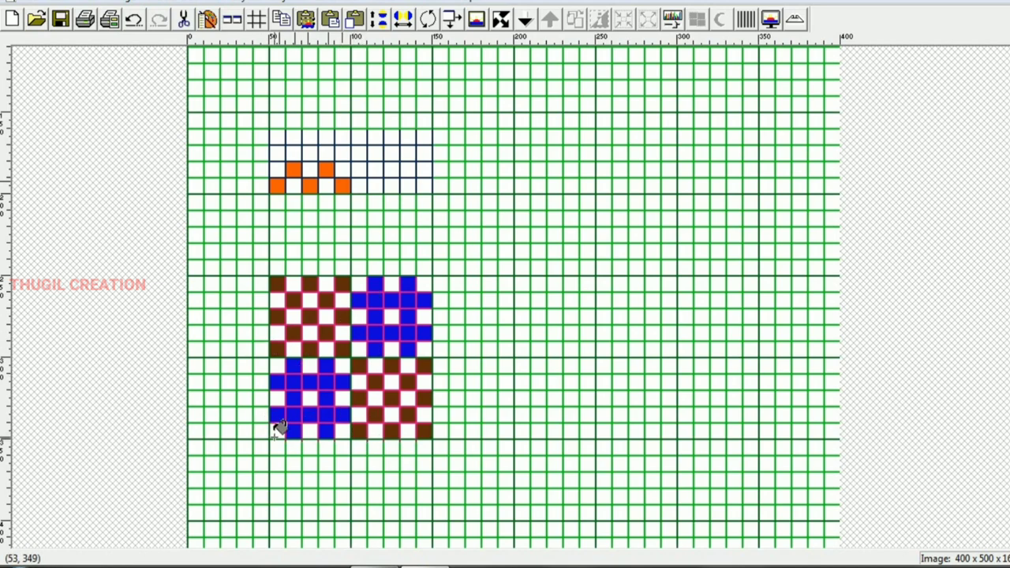
click(359, 153)
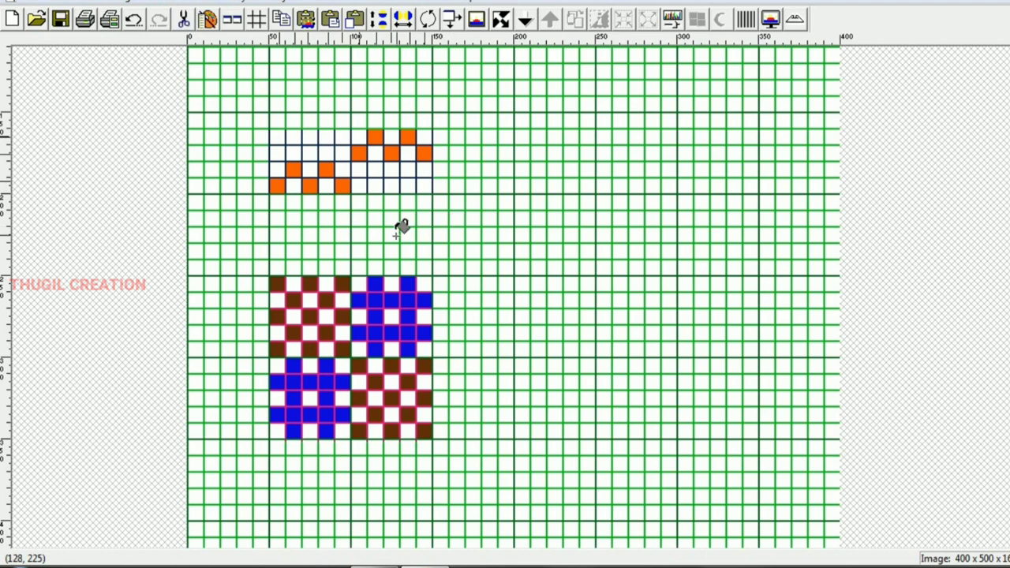
scroll(347, 180, up, 1)
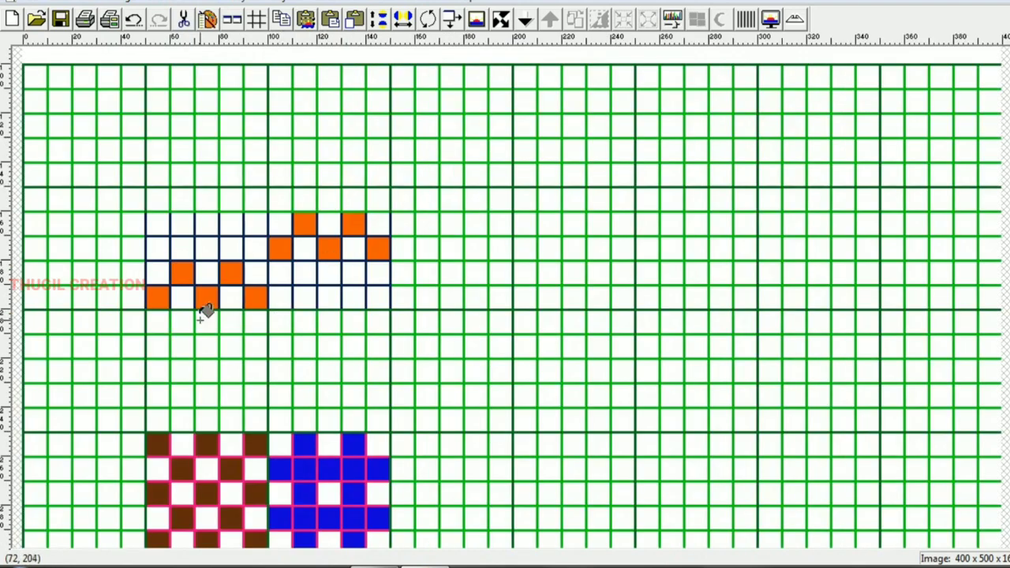
scroll(205, 308, up, 1)
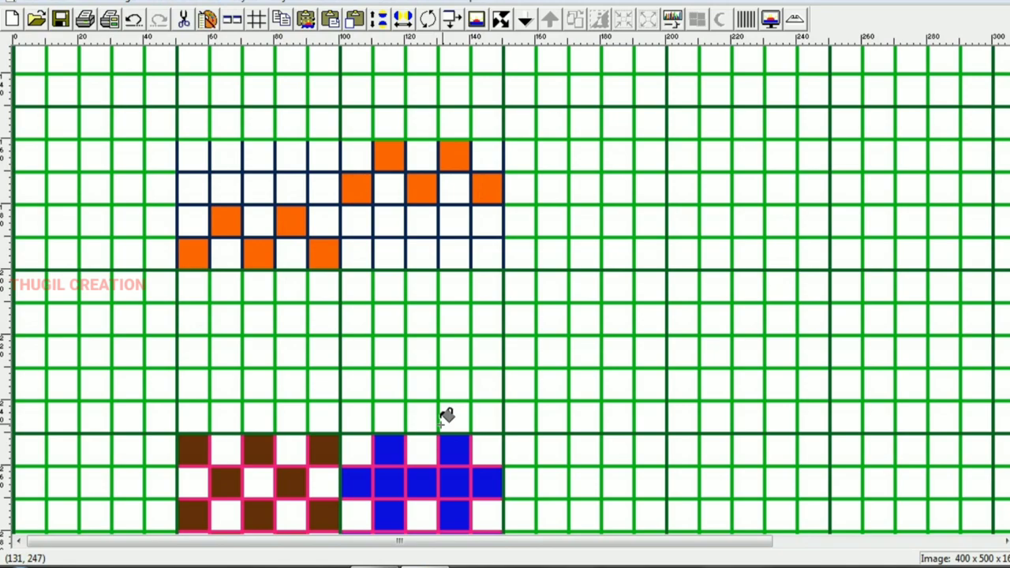
scroll(324, 414, down, 1)
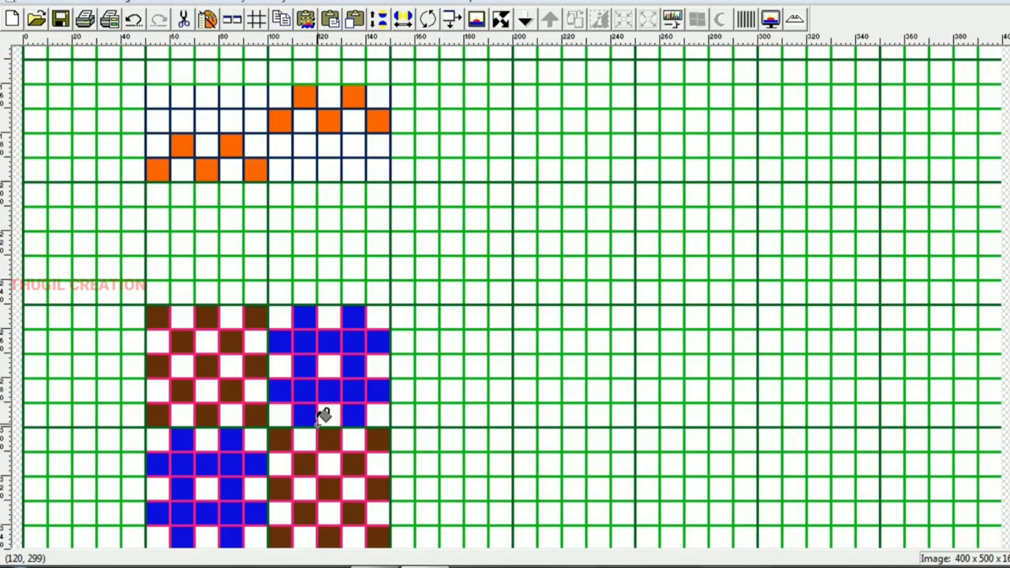
scroll(325, 418, down, 1)
scroll(428, 284, up, 1)
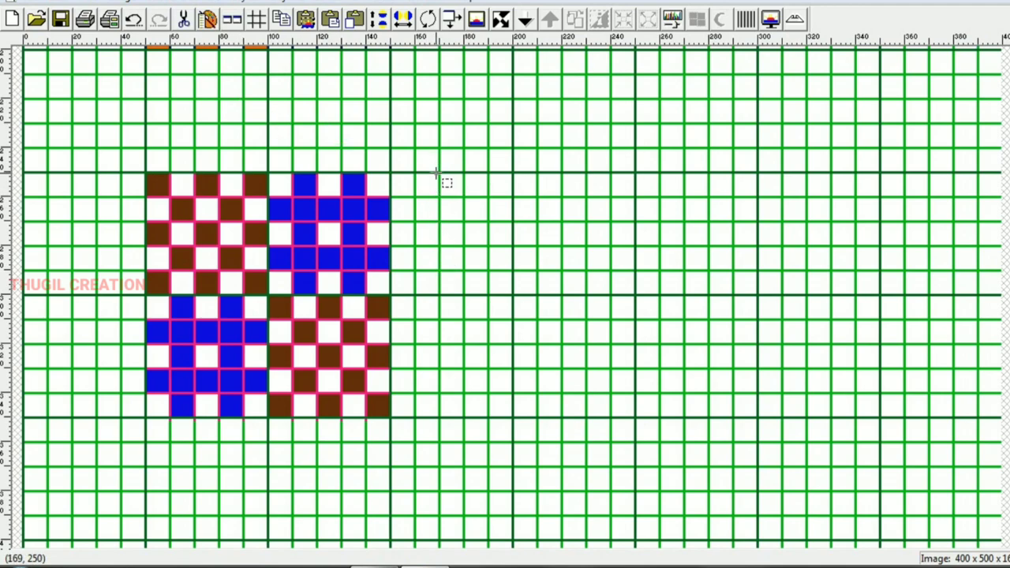
Select a 4×10 block right of the motif, recolour its grid lines dark blue, deselect and zoom out.
drag(440, 174, 530, 419)
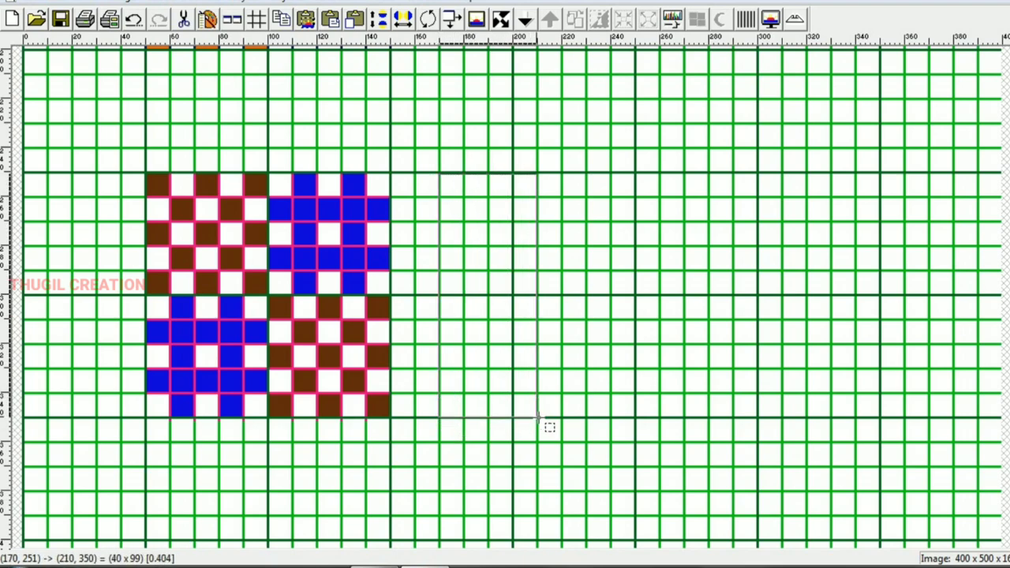
drag(530, 421, 539, 418)
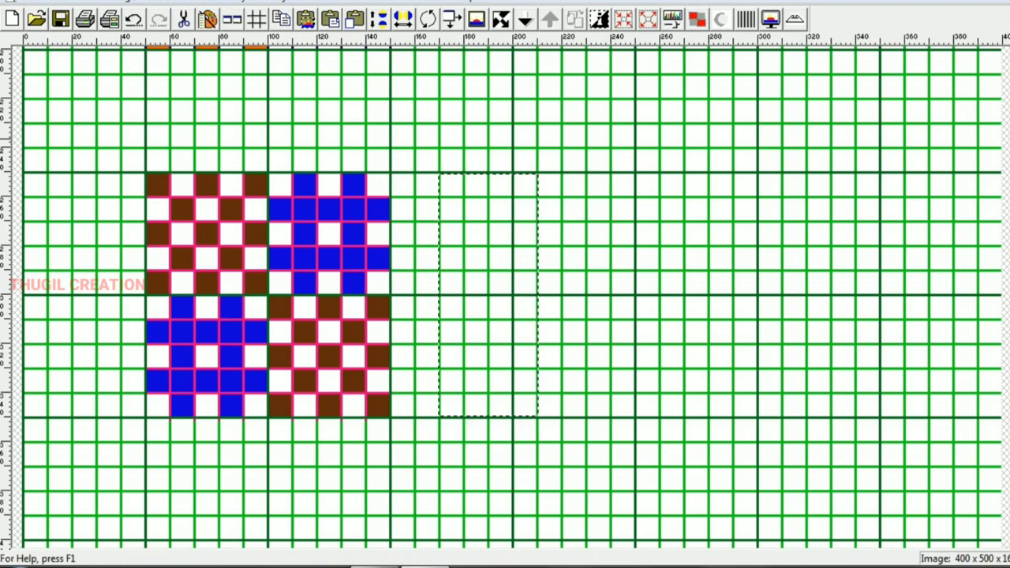
click(496, 337)
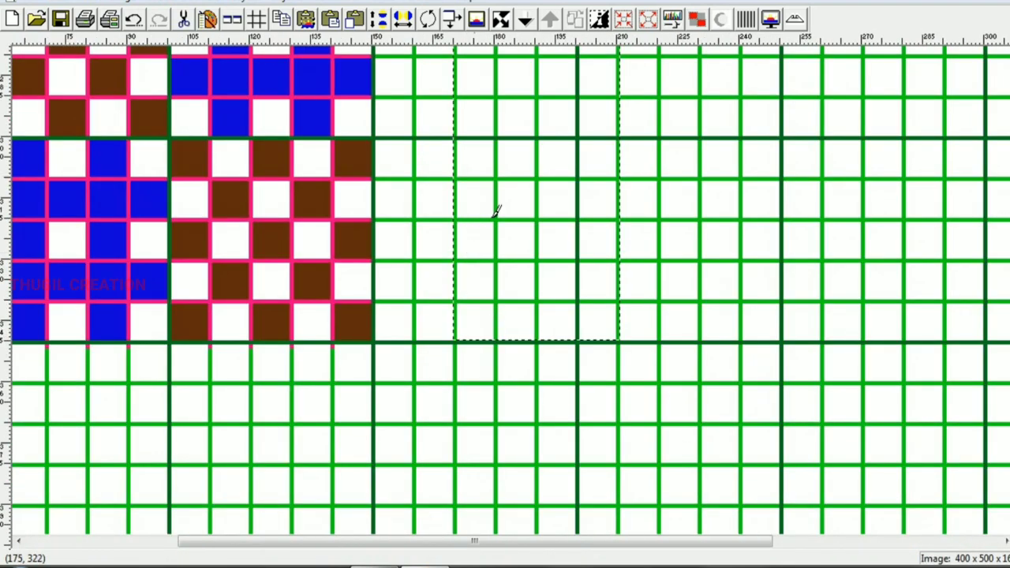
click(580, 134)
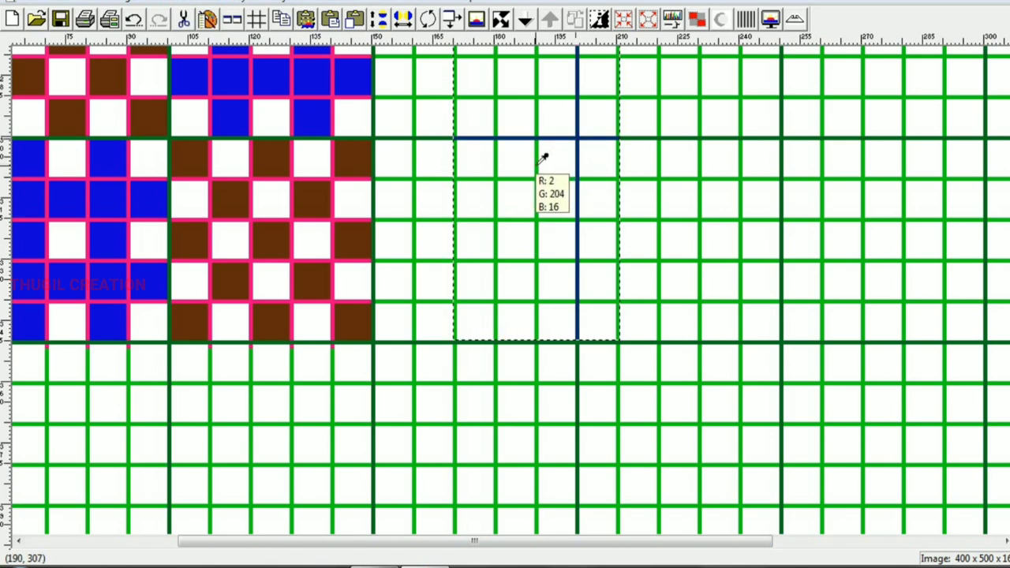
click(543, 157)
key(minus)
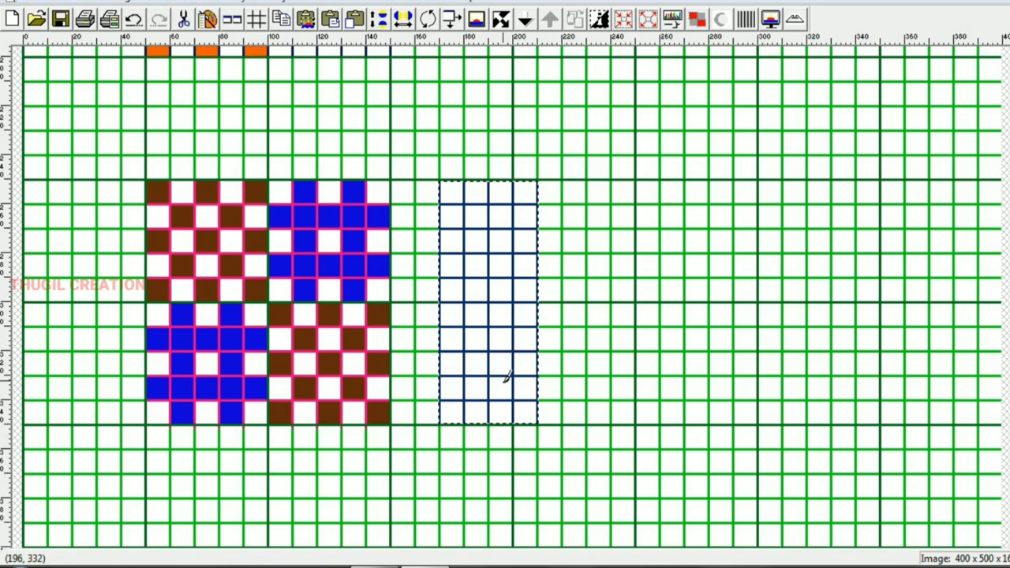
click(429, 359)
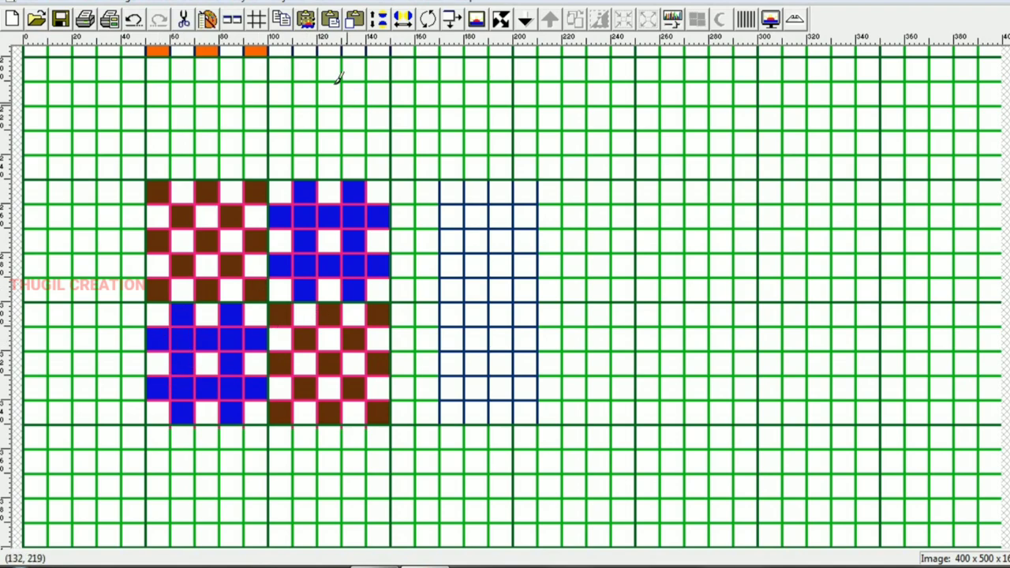
key(minus)
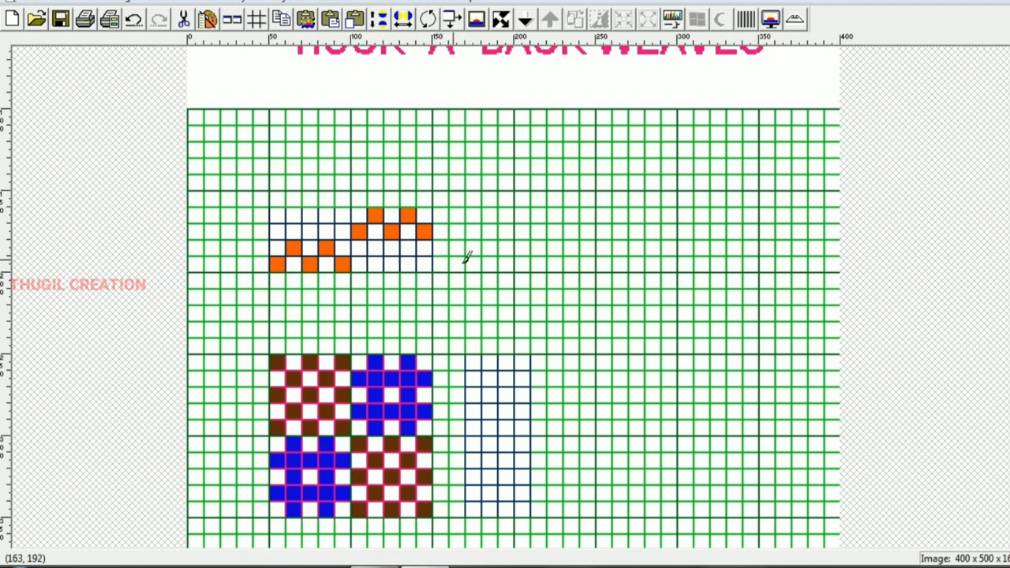
Fill a blue column in the draft grid, then add brown and blue cells beside it.
click(474, 492)
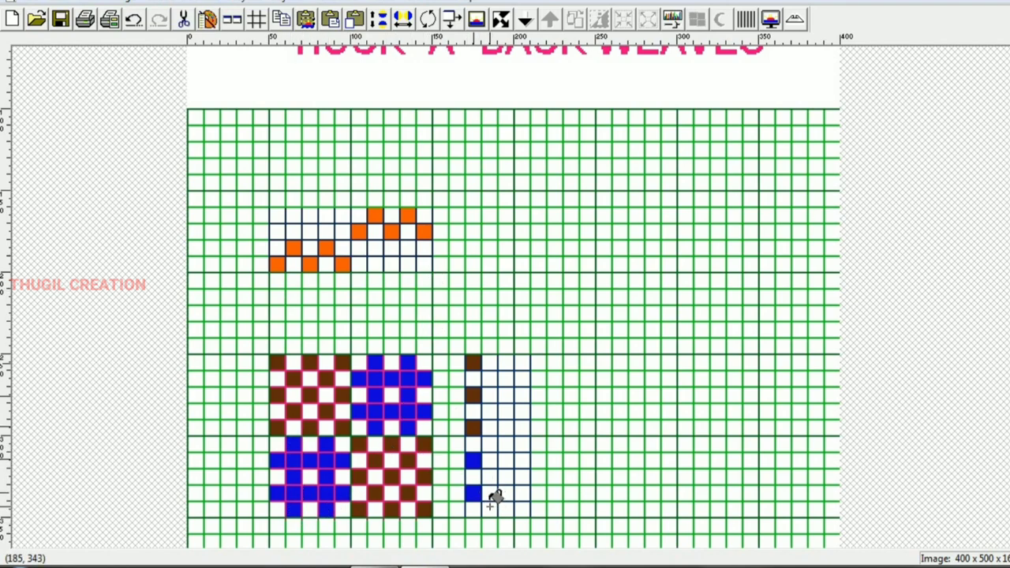
drag(490, 506, 490, 492)
click(490, 462)
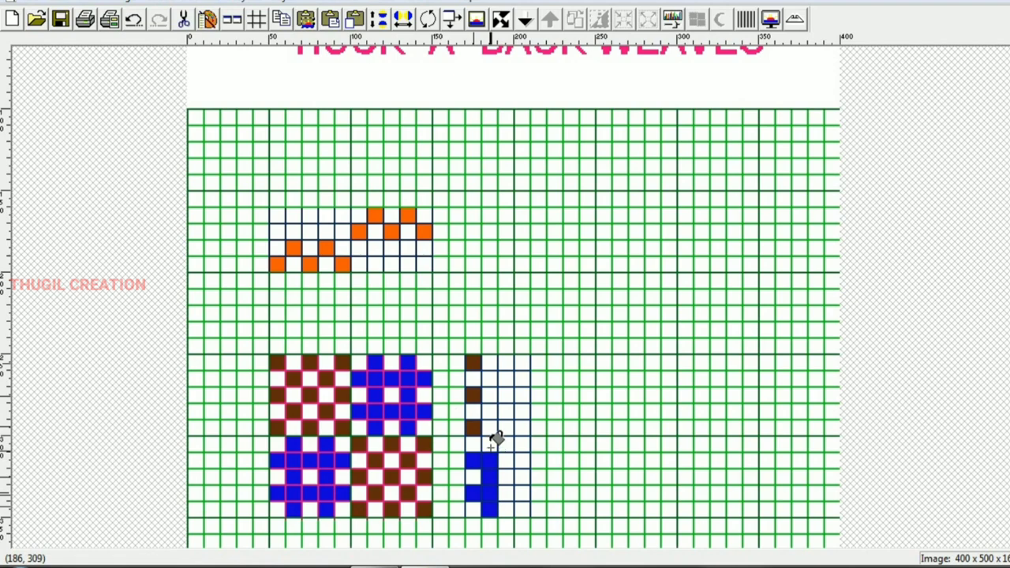
click(491, 447)
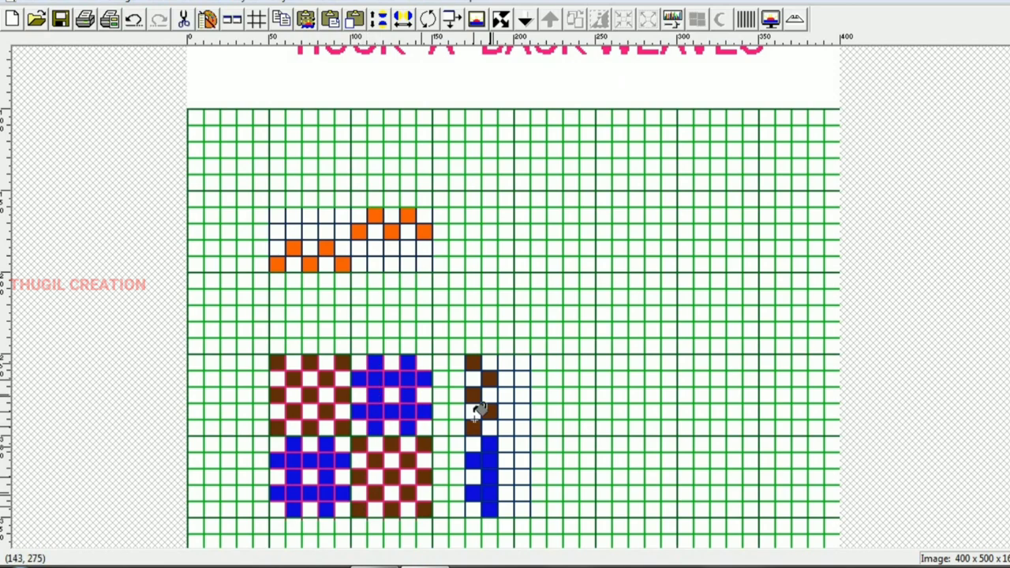
click(508, 475)
click(509, 444)
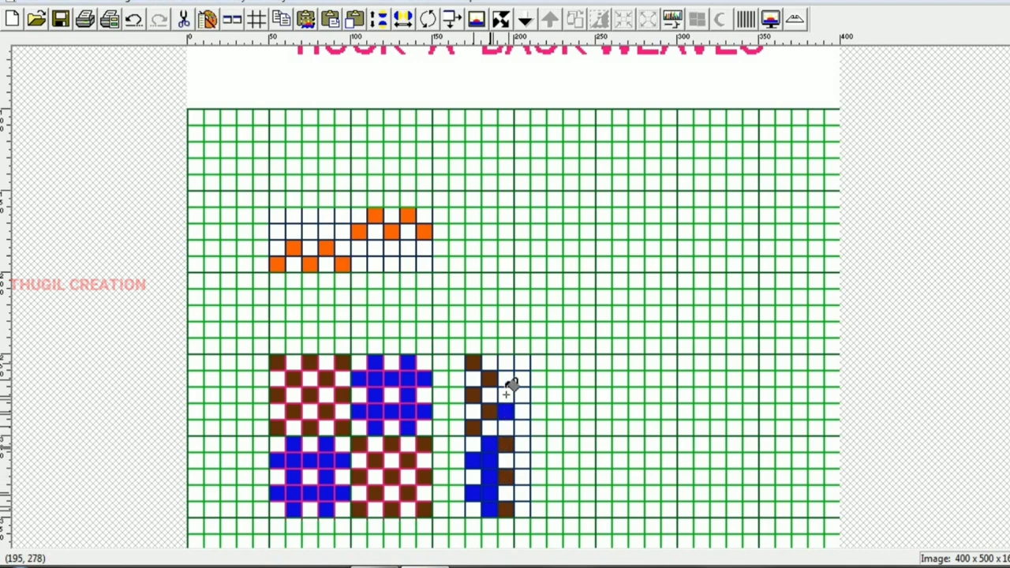
click(507, 379)
click(522, 492)
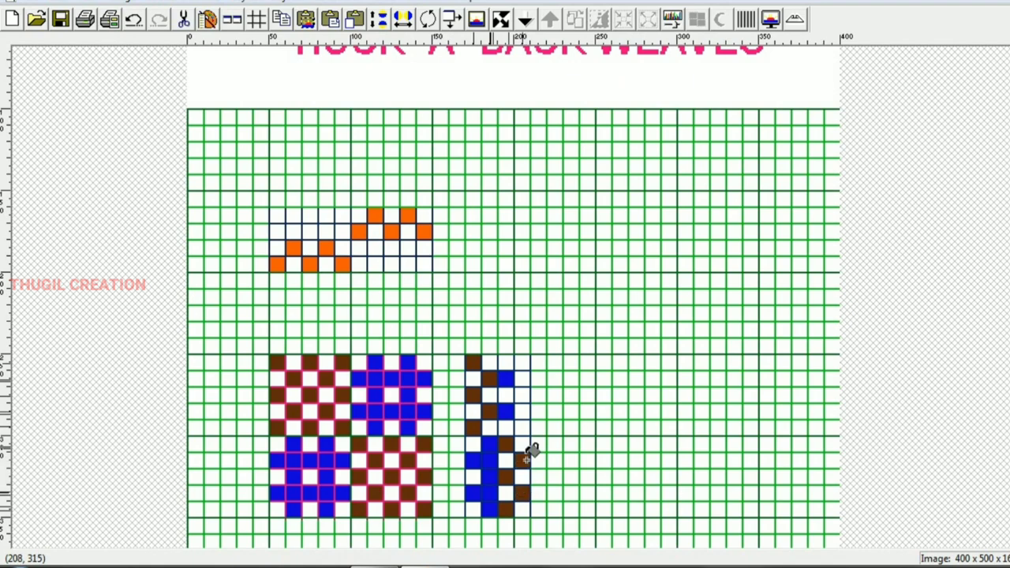
Fill the remaining right draft column with one brown and four blue cells.
click(521, 461)
click(524, 429)
click(524, 412)
click(524, 380)
click(524, 365)
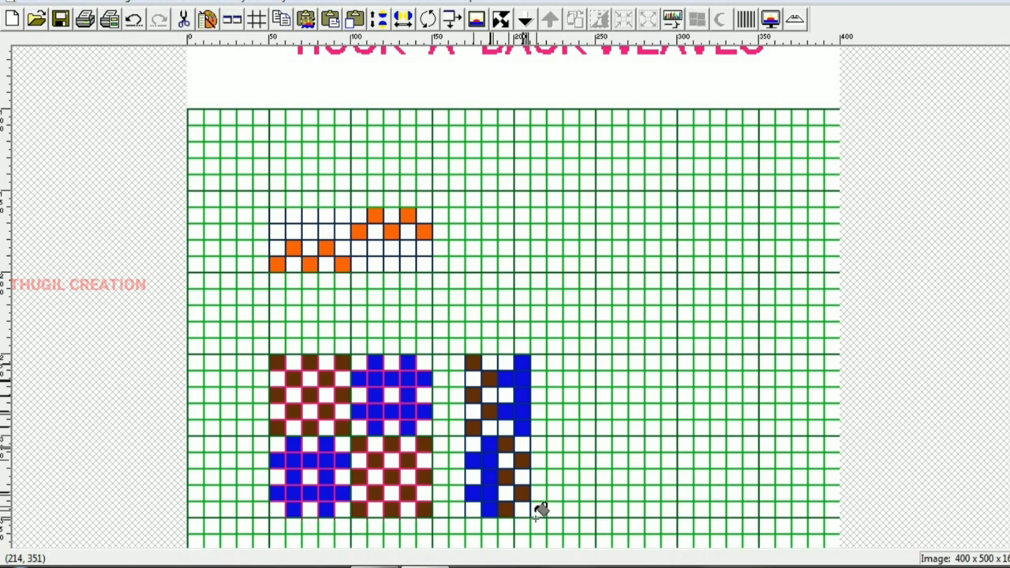
scroll(538, 457, down, 1)
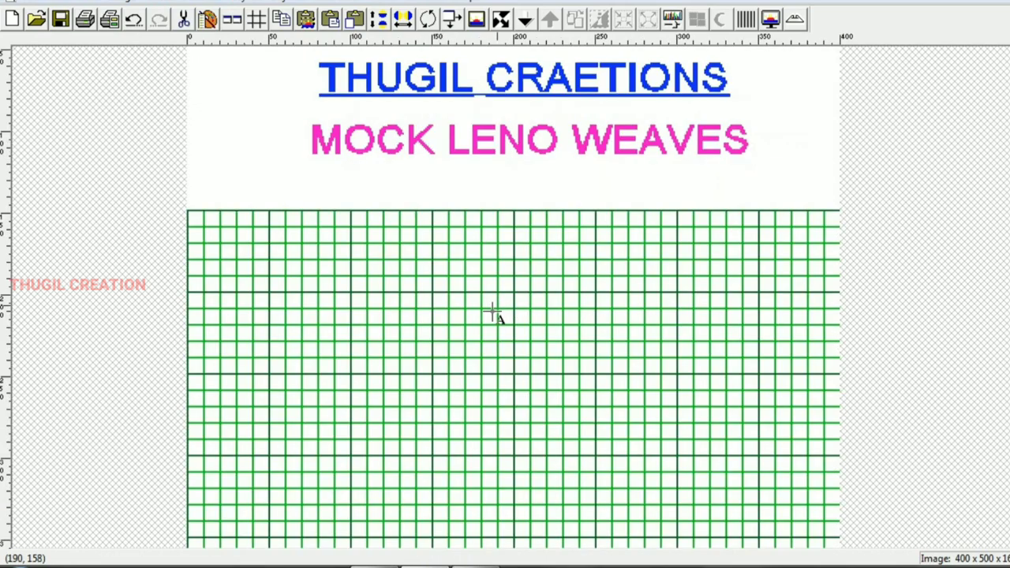
Select a 6×6 block of cells on the Mock Leno Weaves grid and zoom in.
scroll(458, 315, down, 1)
scroll(445, 289, up, 1)
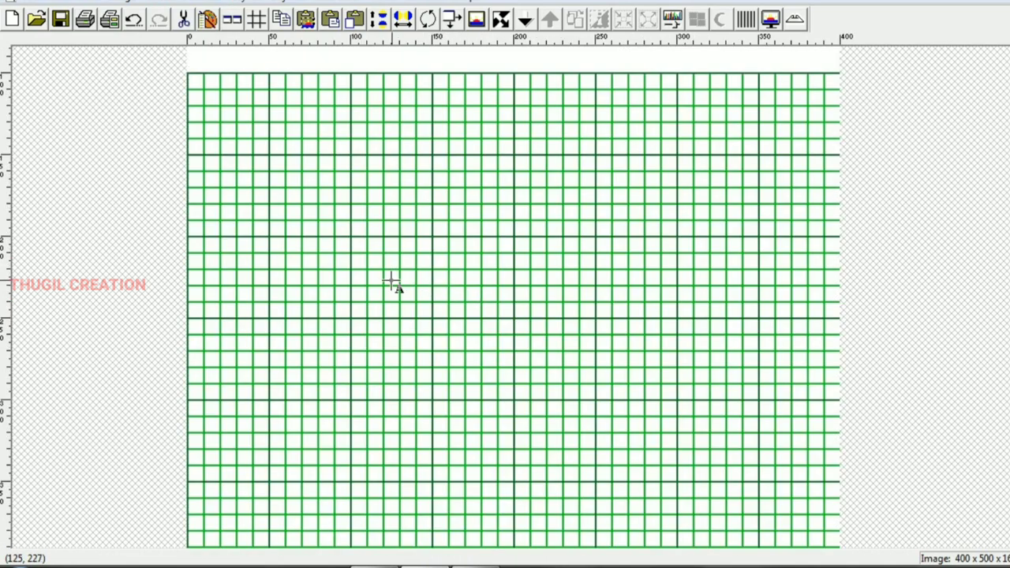
scroll(392, 281, up, 1)
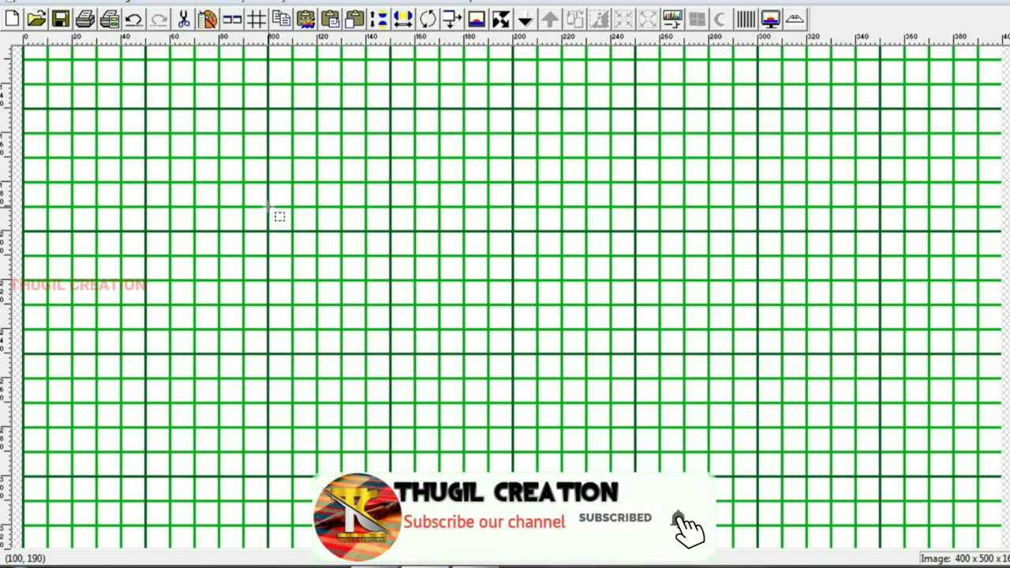
mouse_move(269, 207)
mouse_down()
mouse_move(274, 253)
mouse_move(416, 354)
mouse_up()
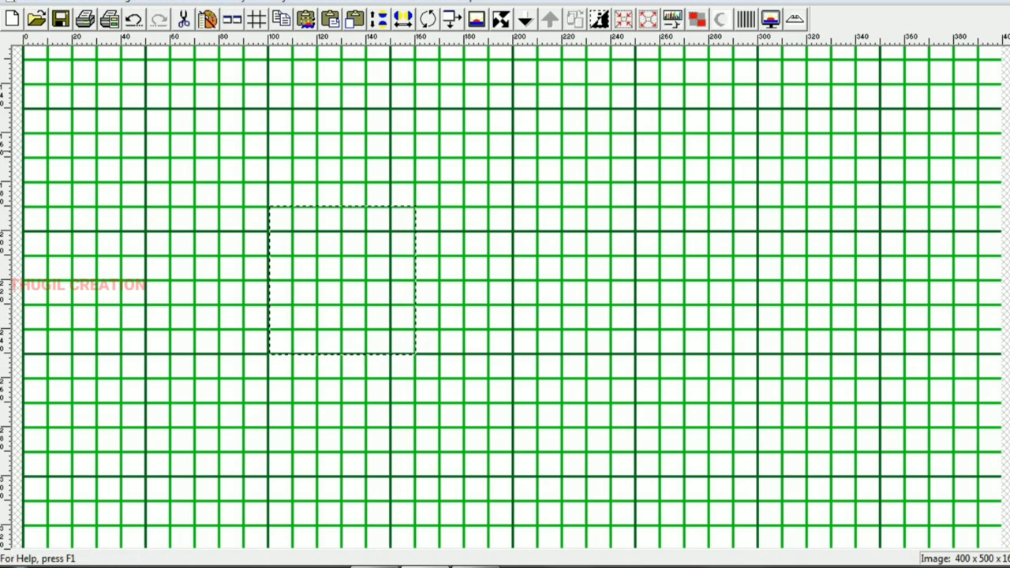
key(KP_Add)
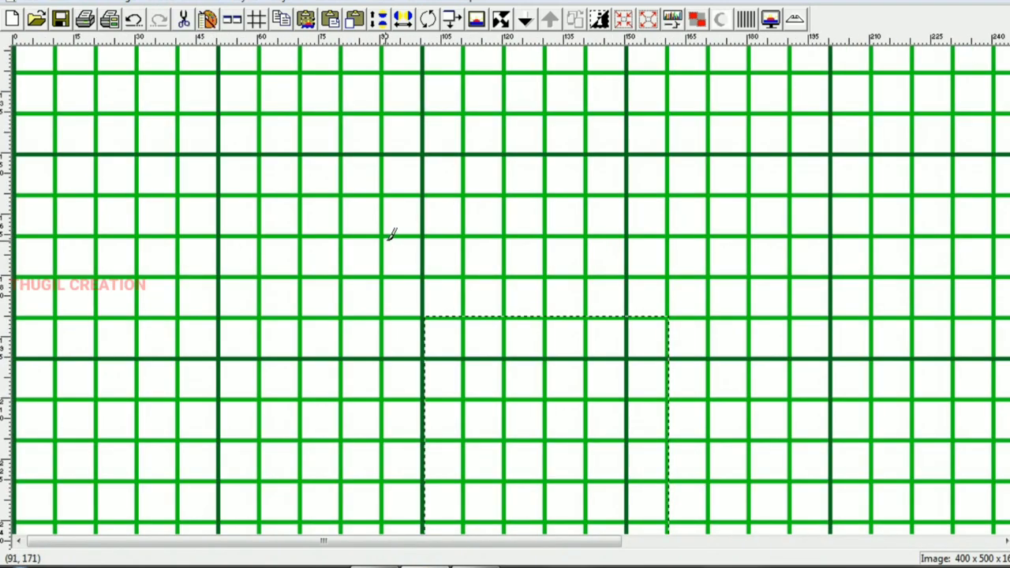
Recolour the selected block's grid lines magenta with the Color Replacer.
double_click(468, 309)
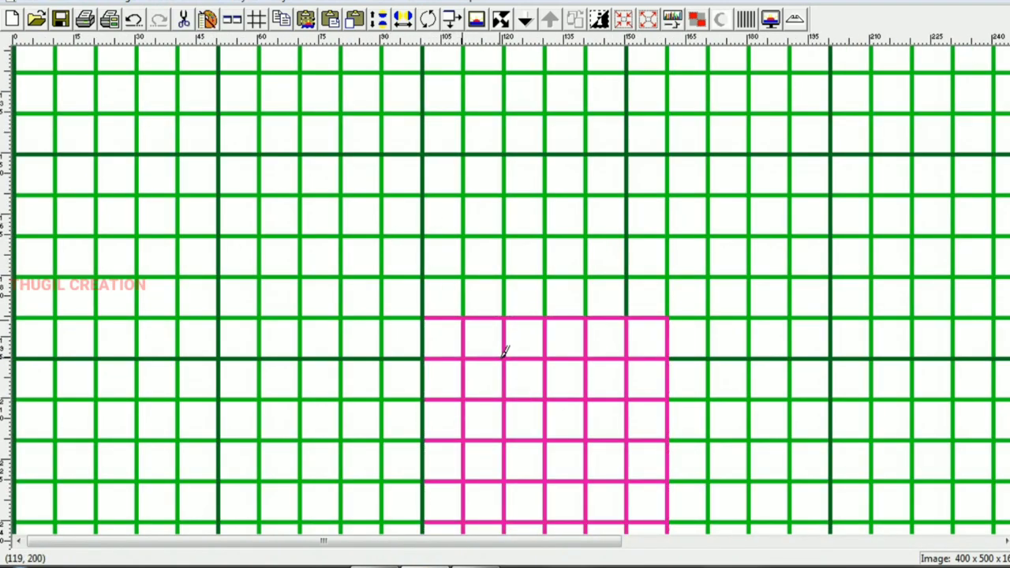
key(KP_Subtract)
key(KP_Subtract)
key(KP_Add)
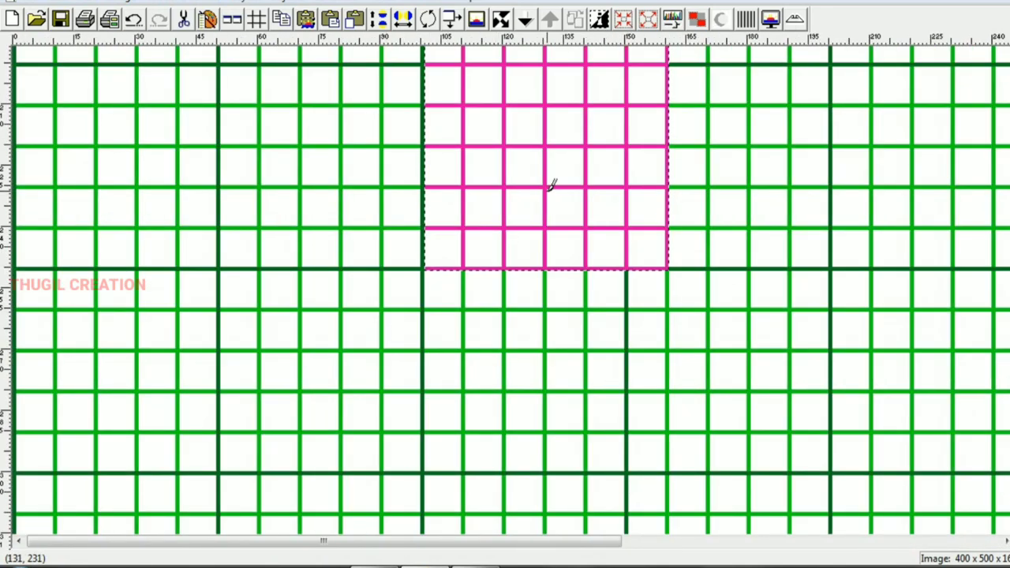
key(KP_Subtract)
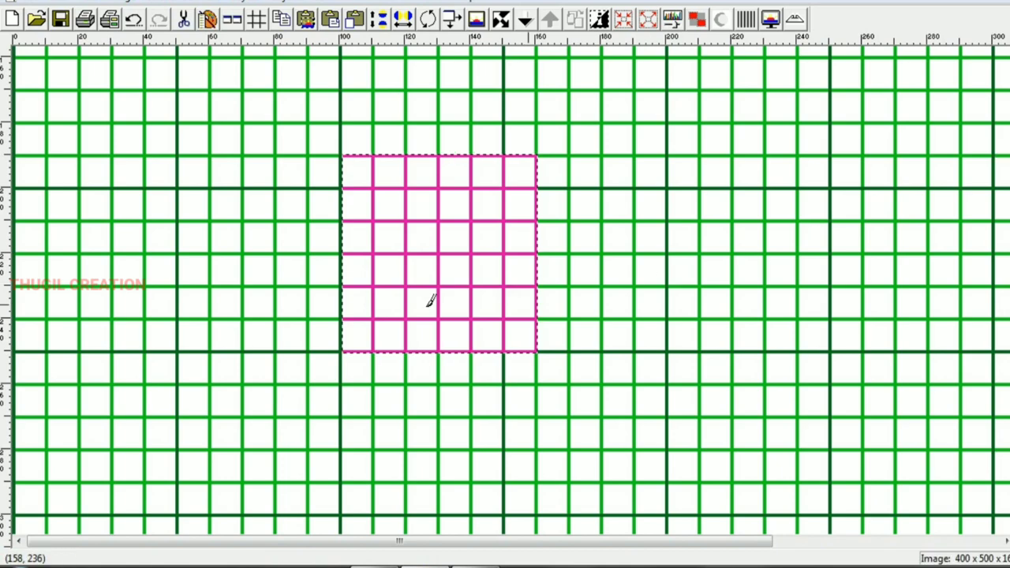
Fill two blue crosses in the block and one brown cell between them.
click(355, 294)
click(392, 291)
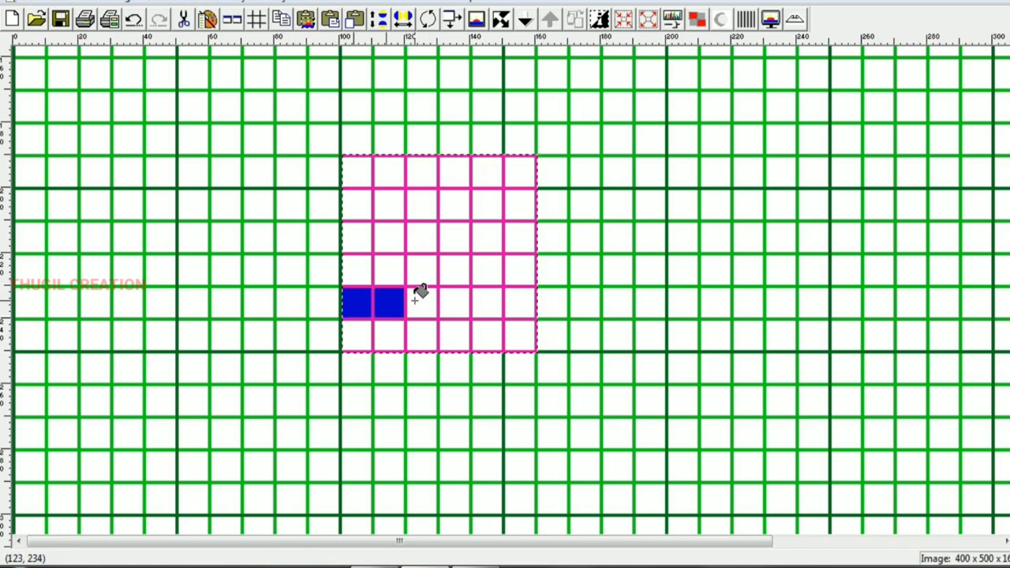
click(395, 270)
click(392, 332)
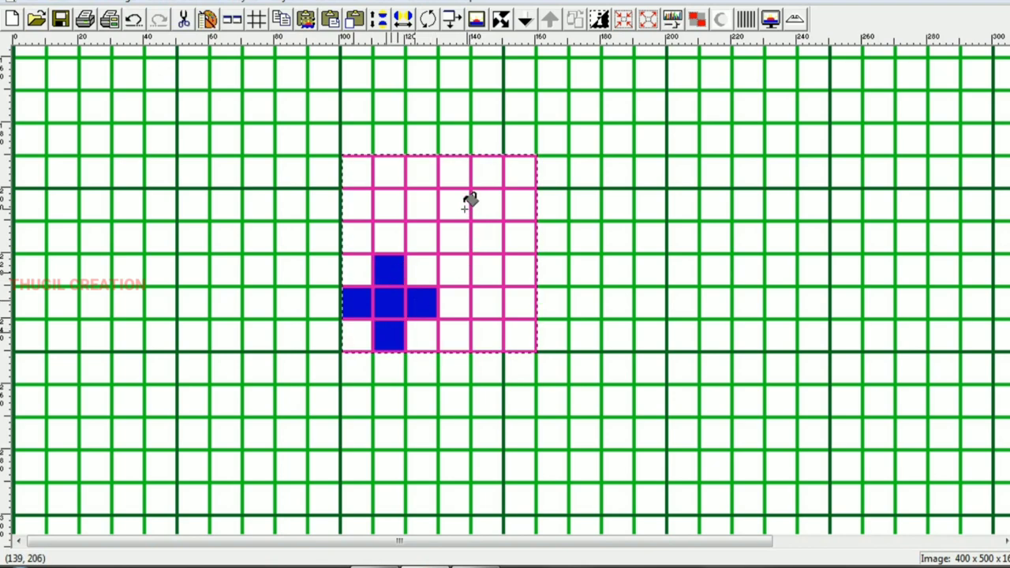
click(469, 204)
click(519, 204)
click(487, 204)
click(487, 237)
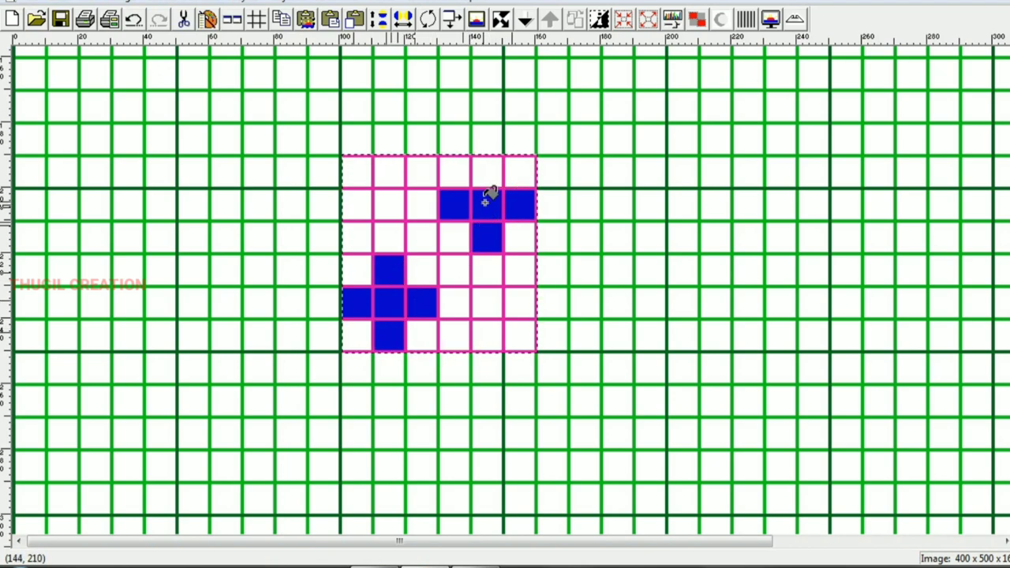
click(486, 172)
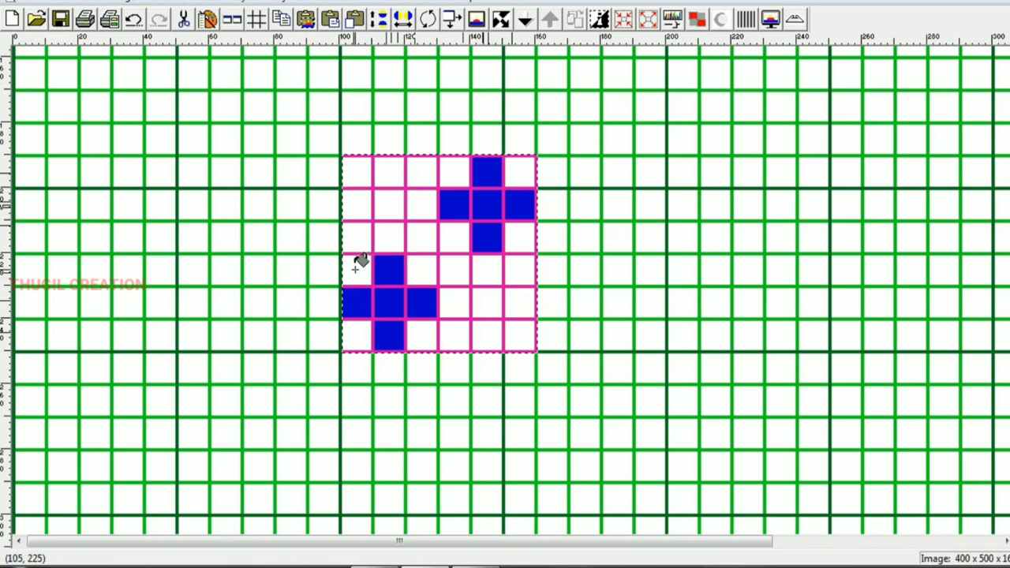
click(456, 269)
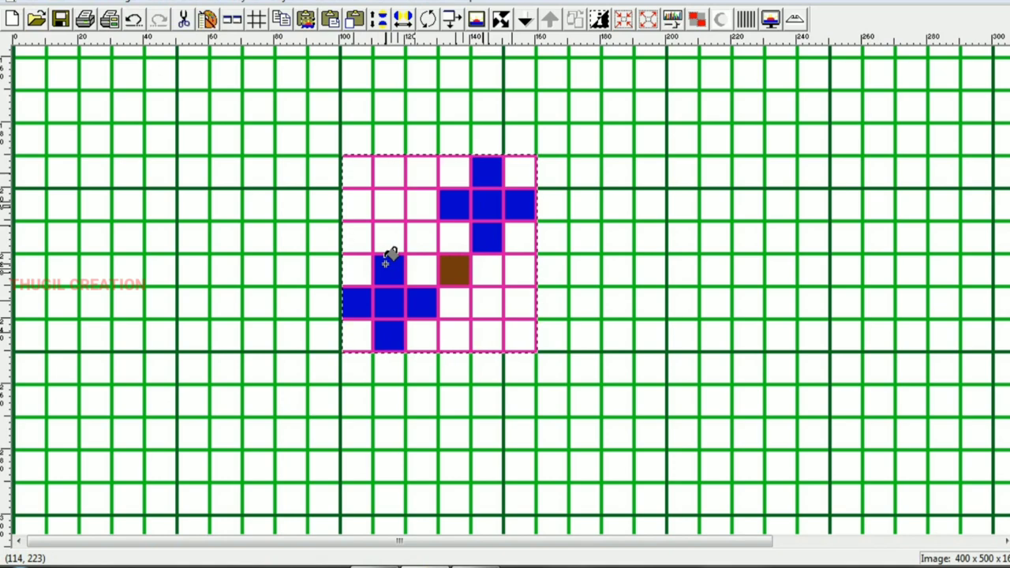
Fill four more brown cells in a spaced checker pattern around the blue crosses.
click(521, 265)
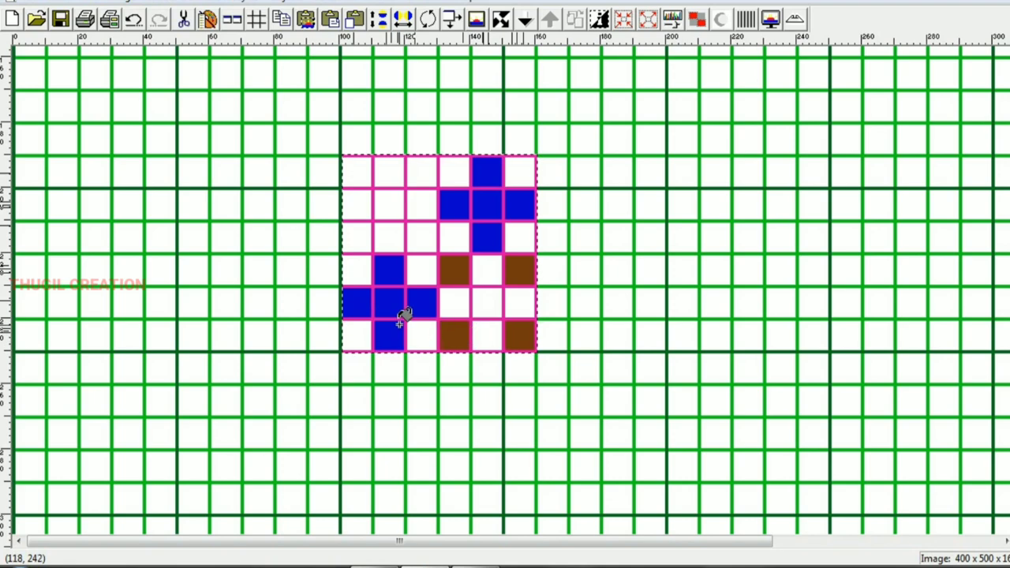
click(358, 238)
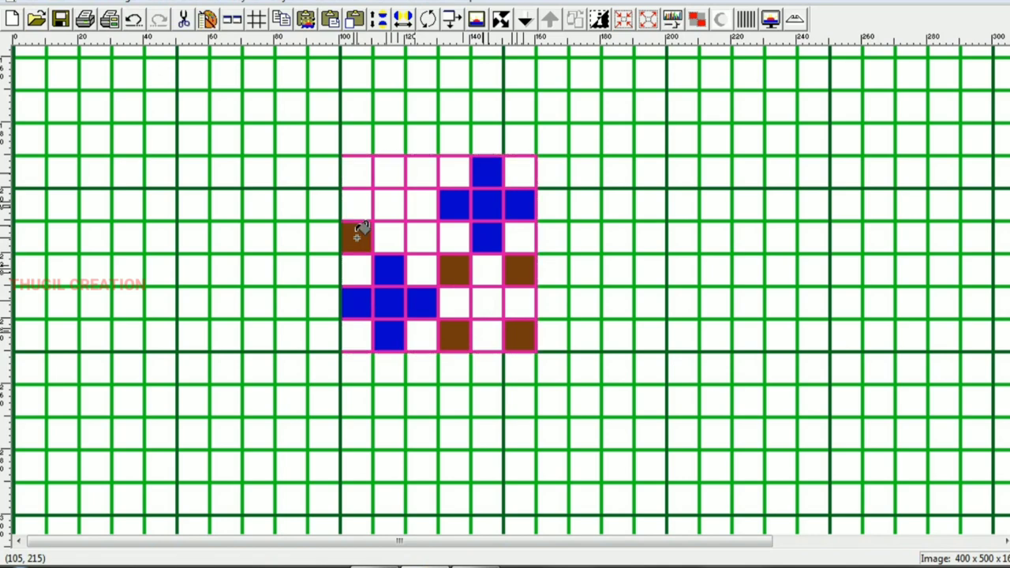
click(425, 174)
click(422, 235)
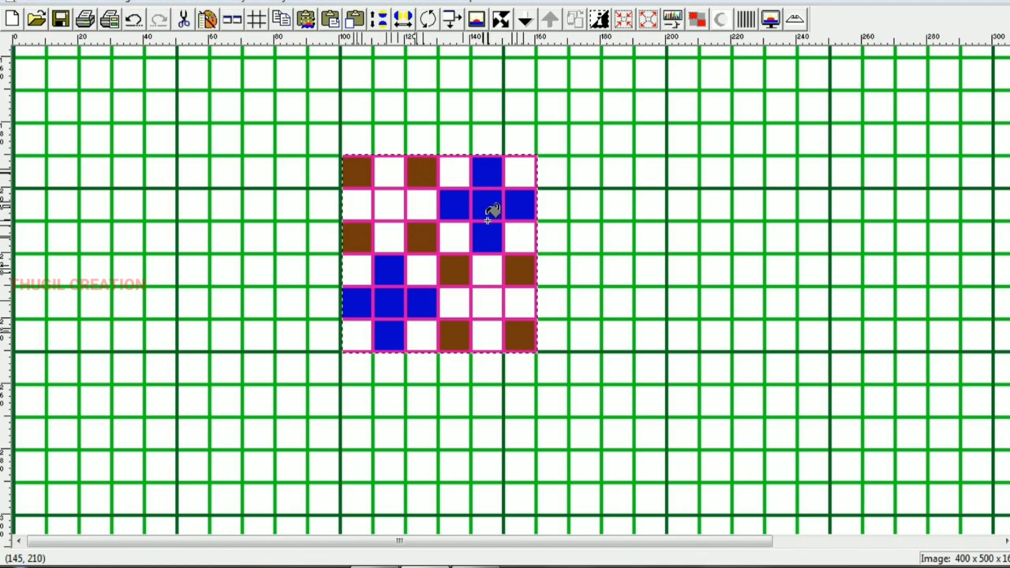
scroll(433, 164, down, 1)
scroll(344, 259, up, 1)
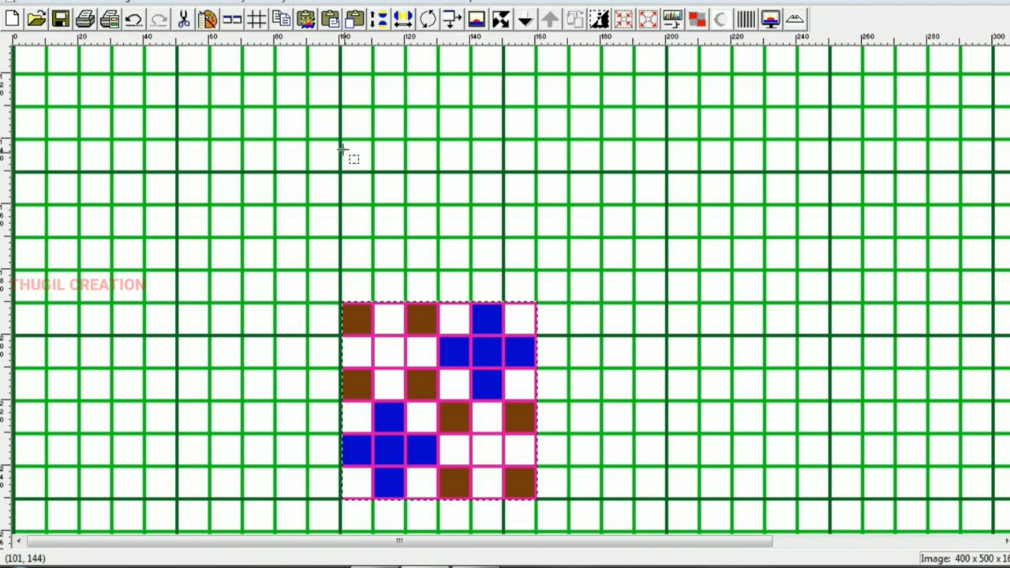
Select a 6×4 block above the motif and recolour its grid lines dark navy.
mouse_move(342, 139)
mouse_down()
mouse_move(352, 236)
mouse_move(353, 225)
mouse_up()
drag(340, 113, 533, 238)
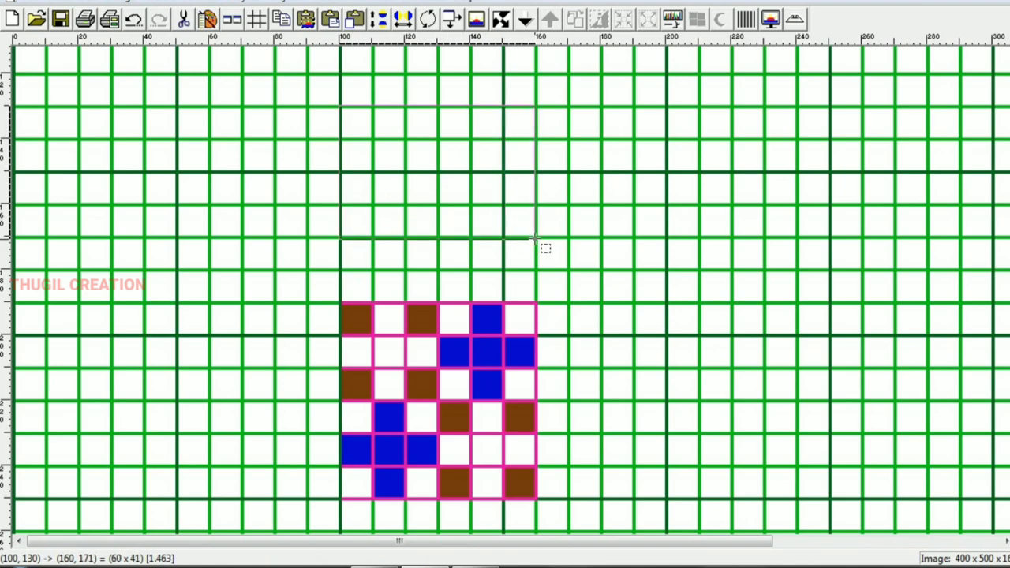
drag(537, 237, 540, 237)
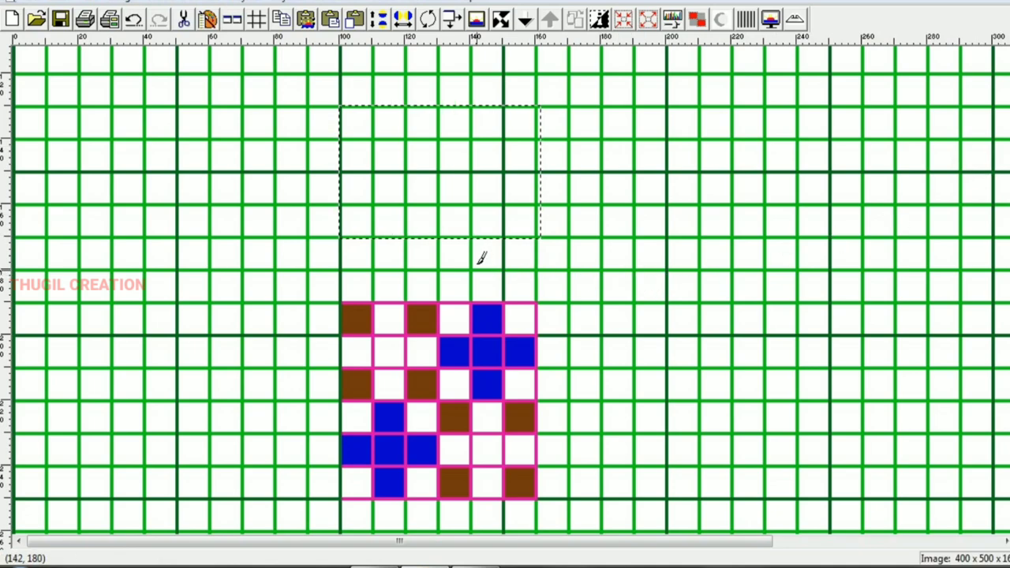
scroll(473, 206, up, 1)
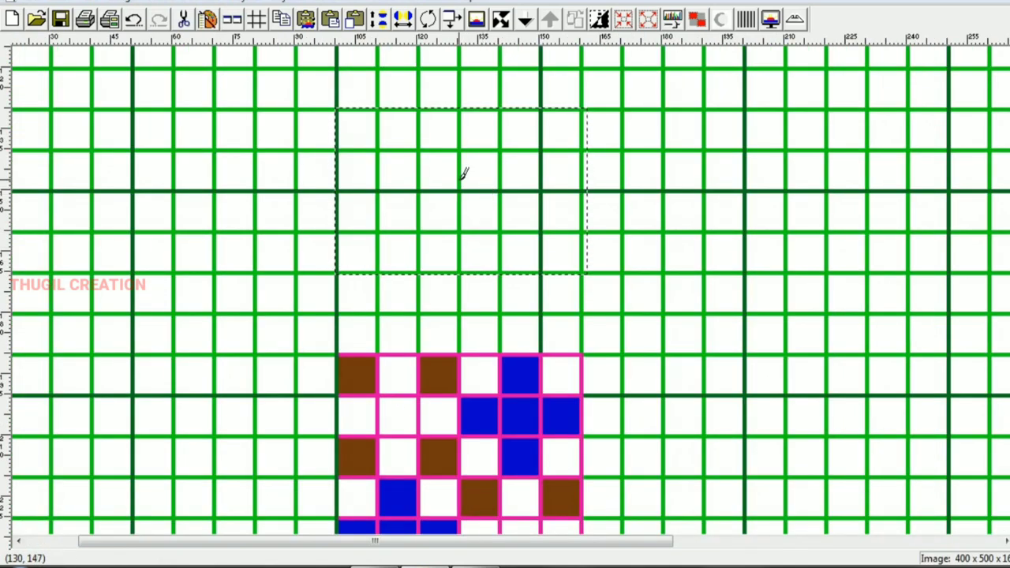
click(464, 173)
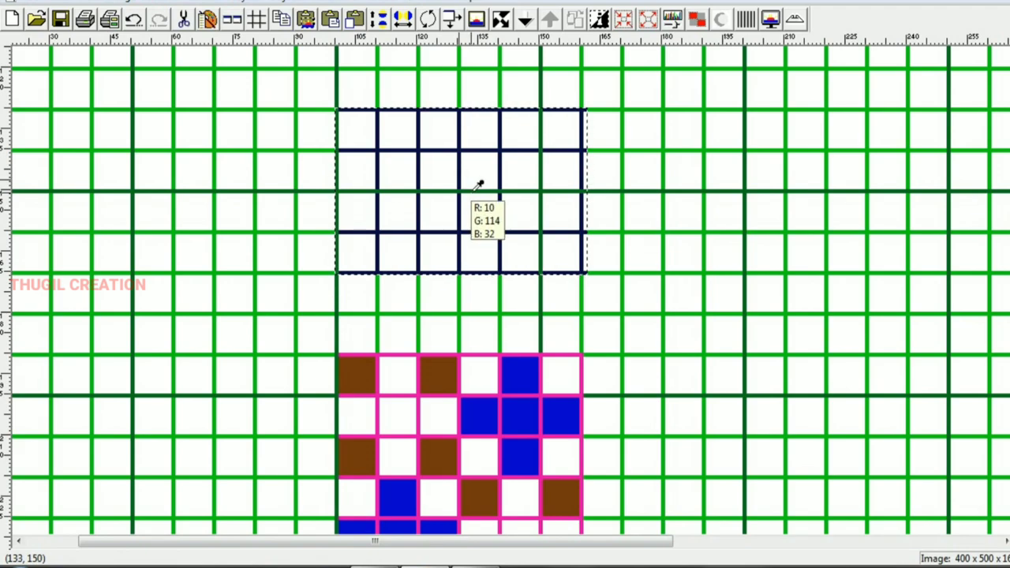
scroll(439, 253, down, 1)
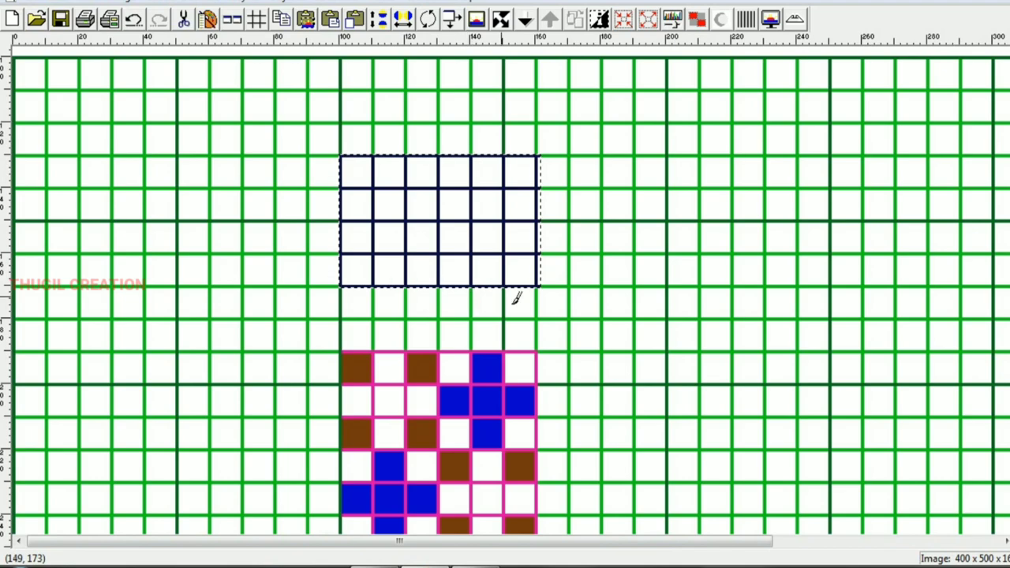
scroll(394, 316, up, 1)
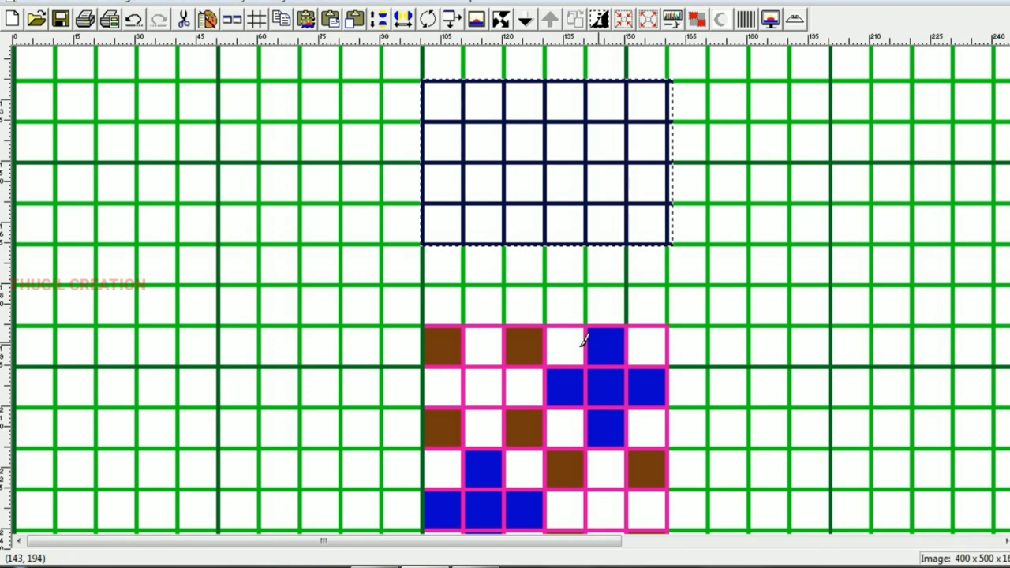
scroll(545, 343, down, 1)
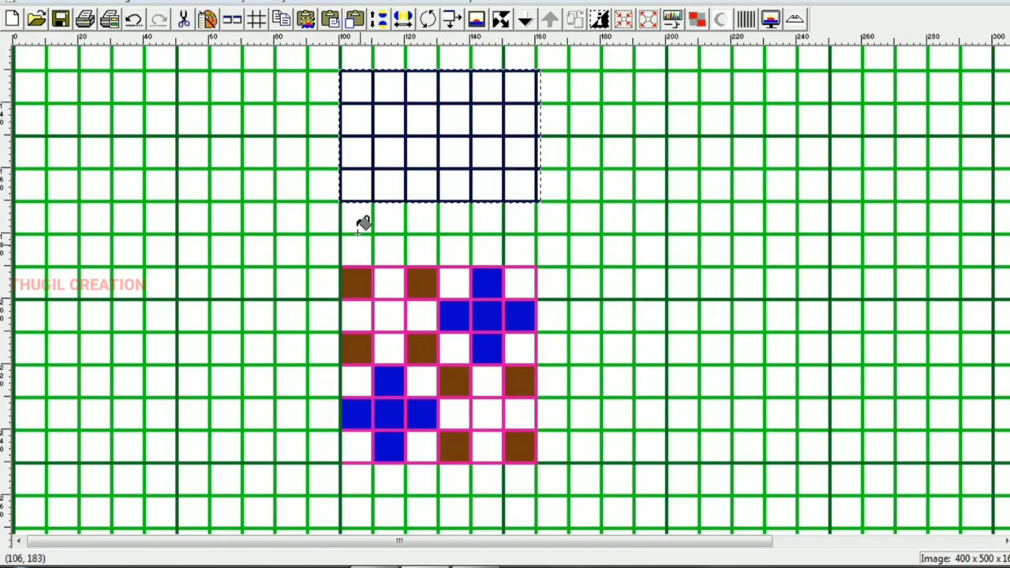
Fill six orange cells in a stepped pattern across the navy-lined 6×4 peg-plan block.
click(359, 181)
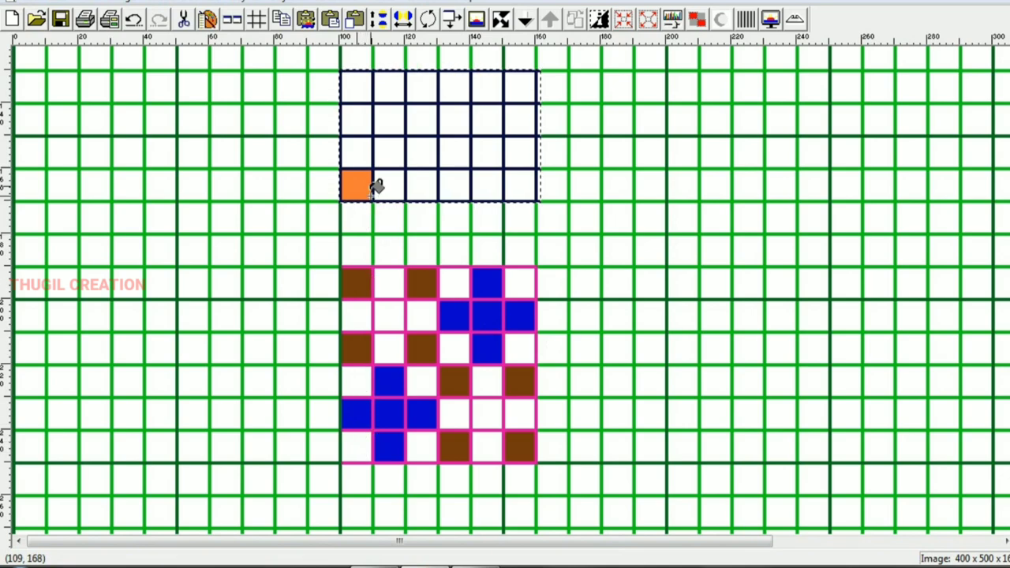
click(390, 152)
click(424, 189)
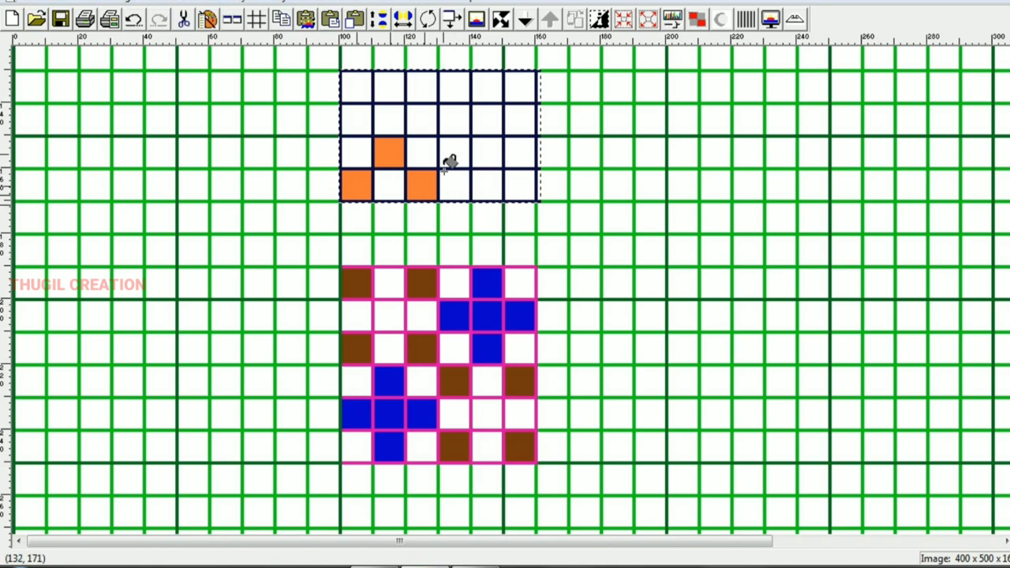
click(455, 120)
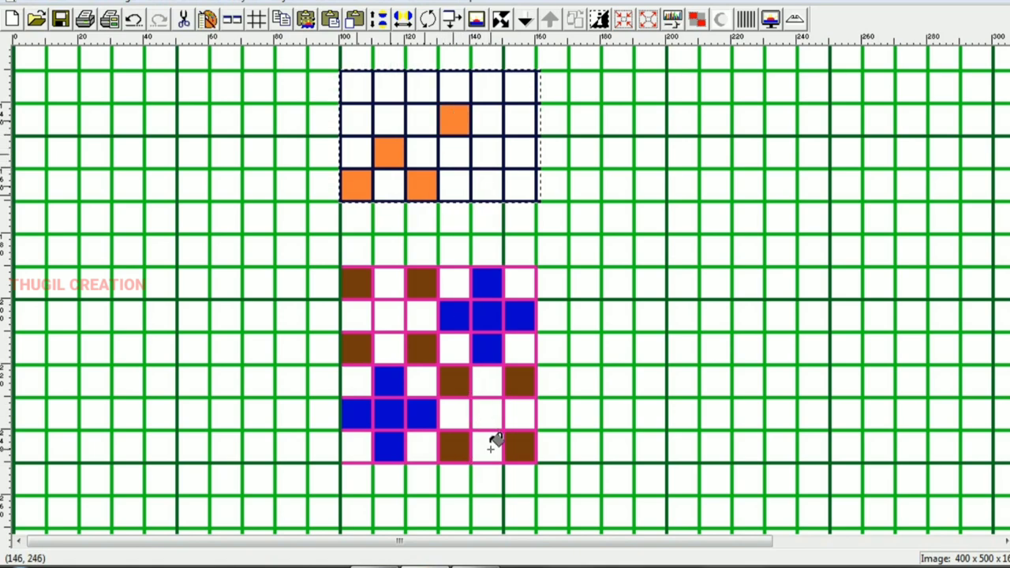
click(485, 79)
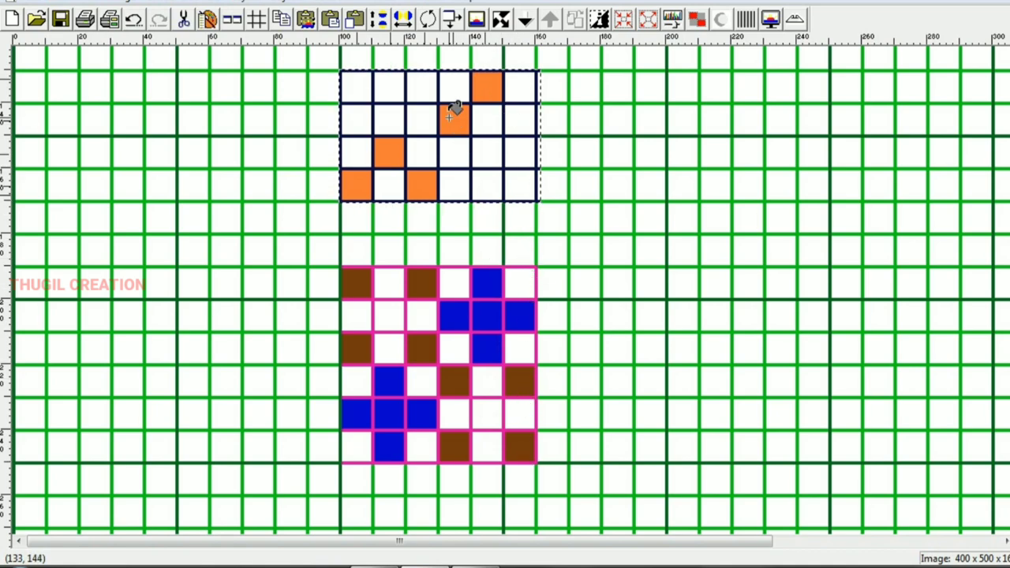
click(522, 116)
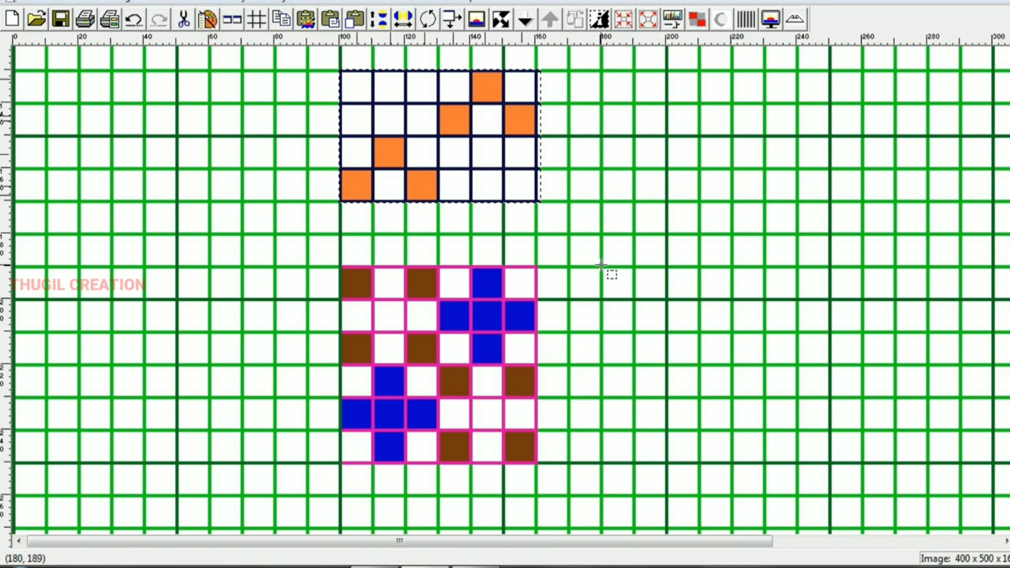
Select an area right of the pink design and turn its grid lines brown.
mouse_move(602, 267)
mouse_down()
mouse_move(642, 462)
mouse_move(732, 466)
mouse_up()
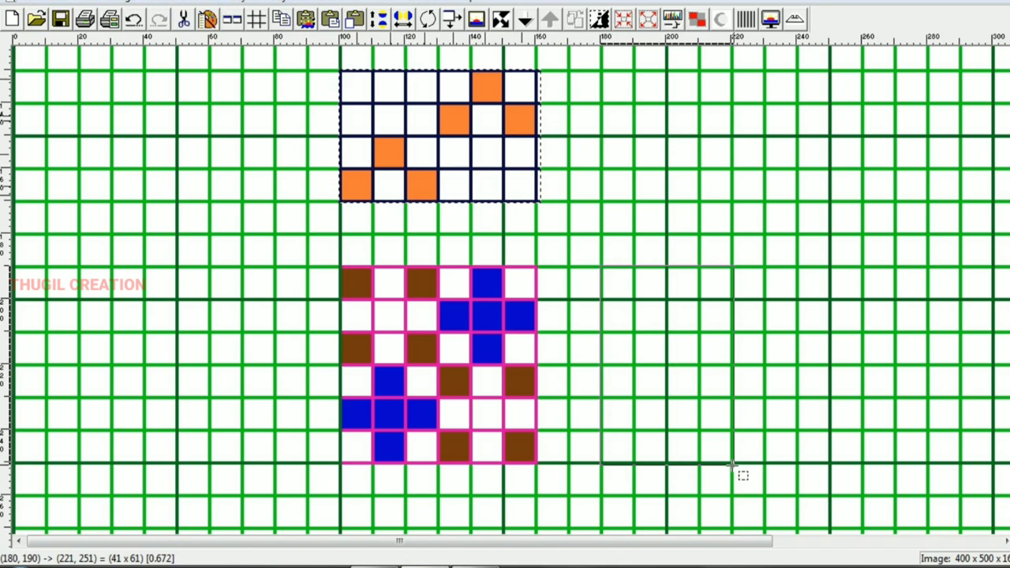
drag(732, 465, 732, 465)
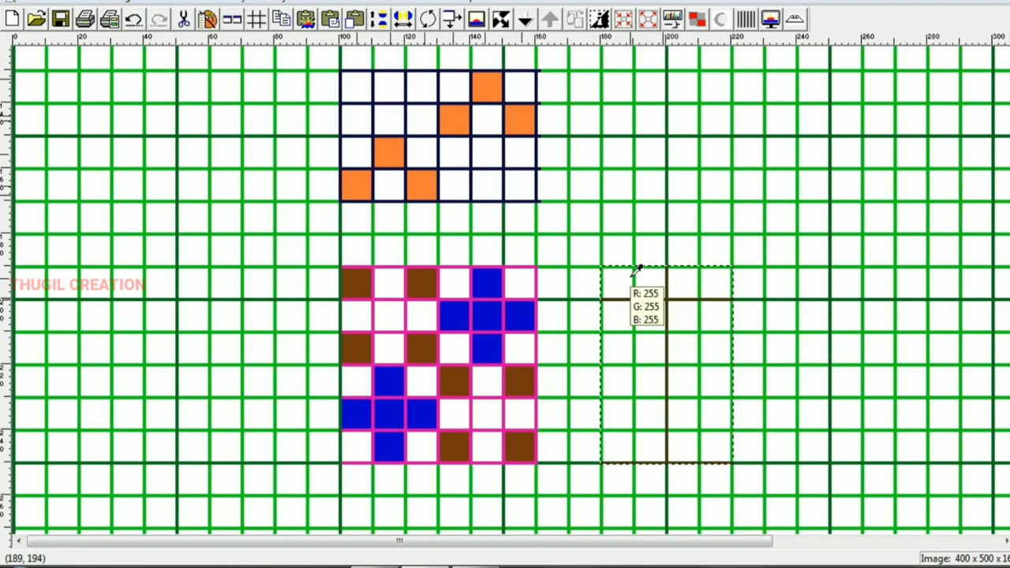
click(641, 267)
Fill three cells of the new draft blue.
scroll(575, 337, down, 1)
scroll(575, 336, right, 1)
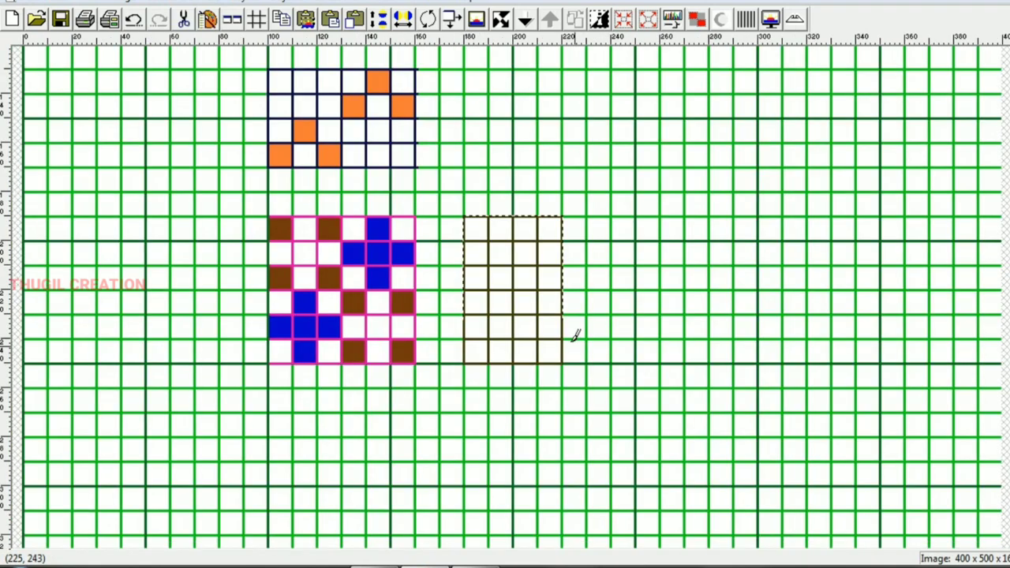
scroll(566, 331, down, 2)
scroll(566, 332, right, 2)
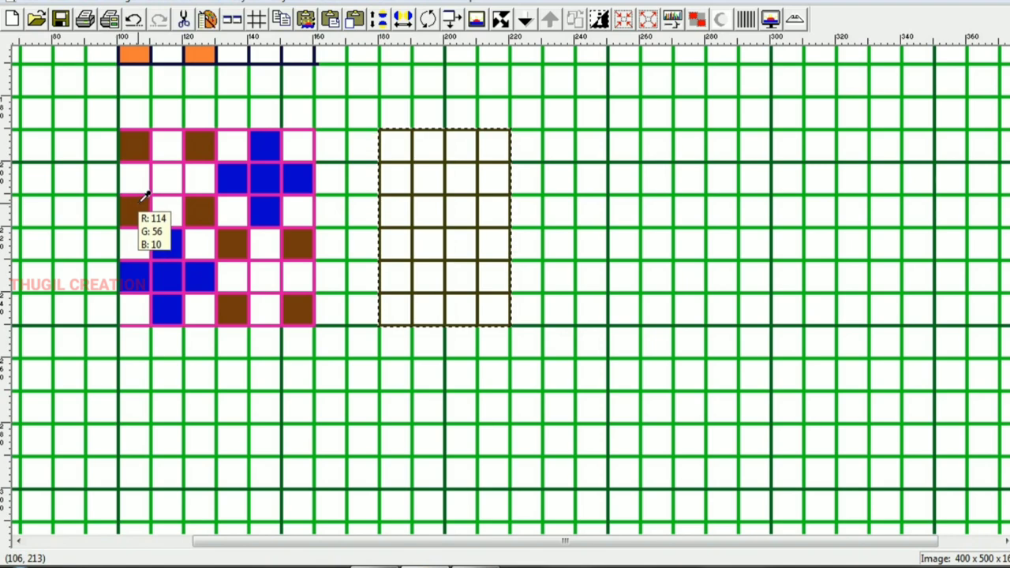
scroll(176, 198, down, 1)
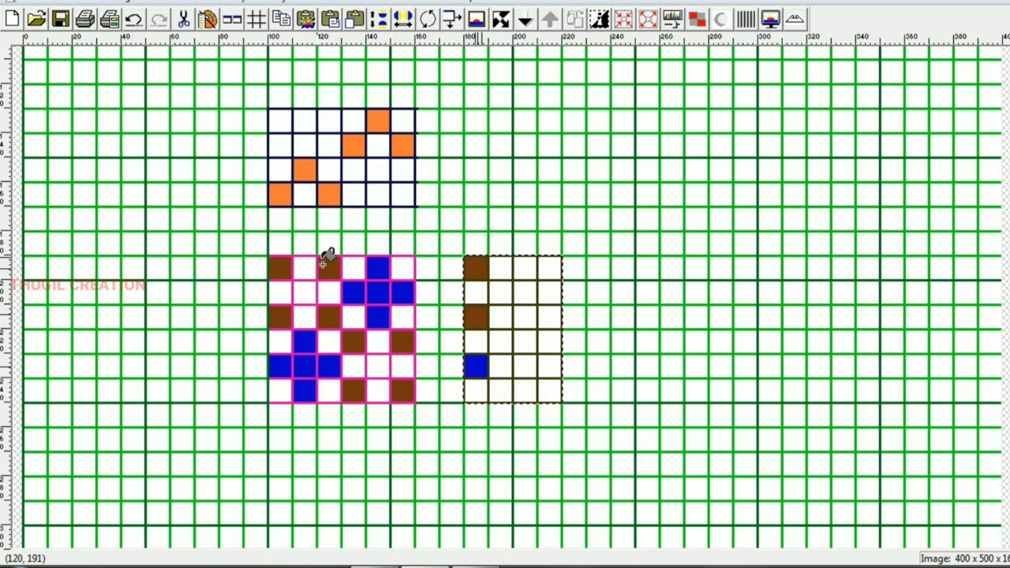
click(510, 360)
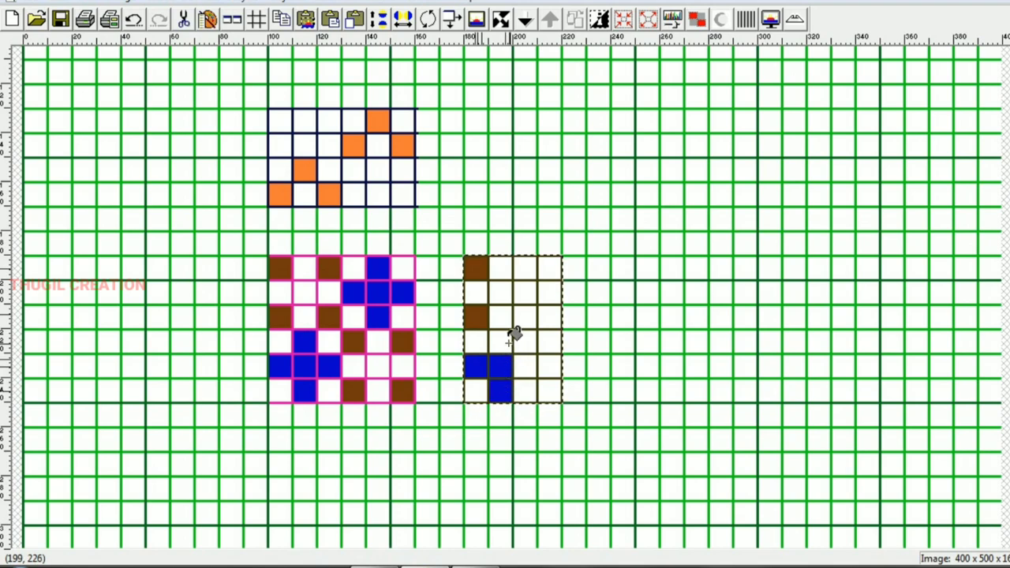
click(509, 341)
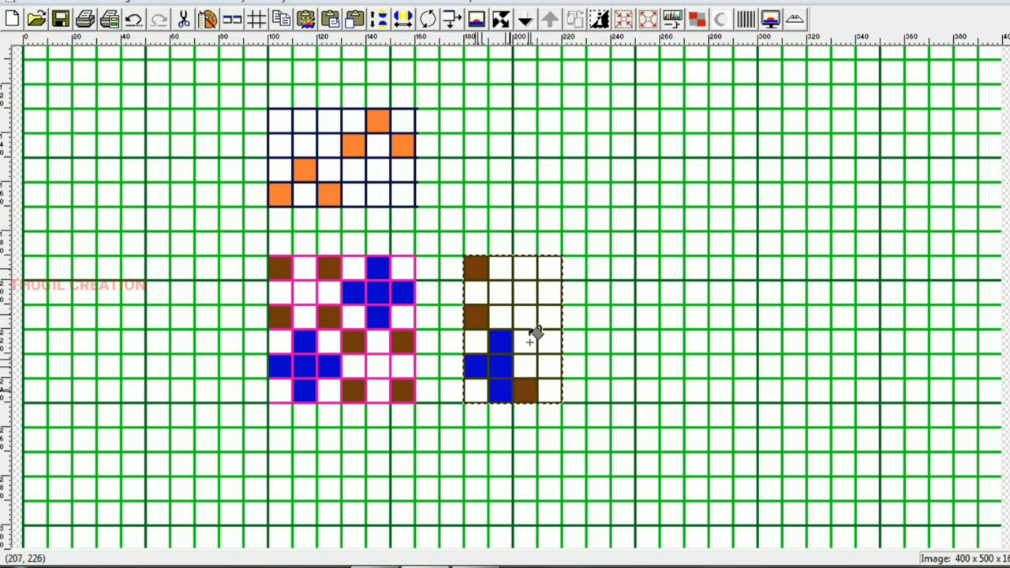
click(524, 293)
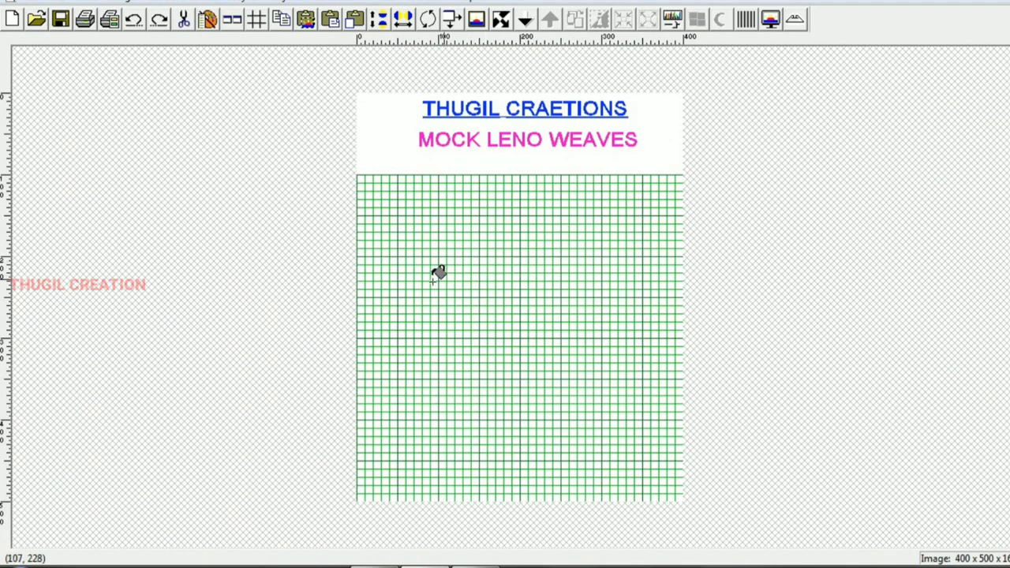
Select a 10×10 square block of the empty green grid.
scroll(438, 272, up, 1)
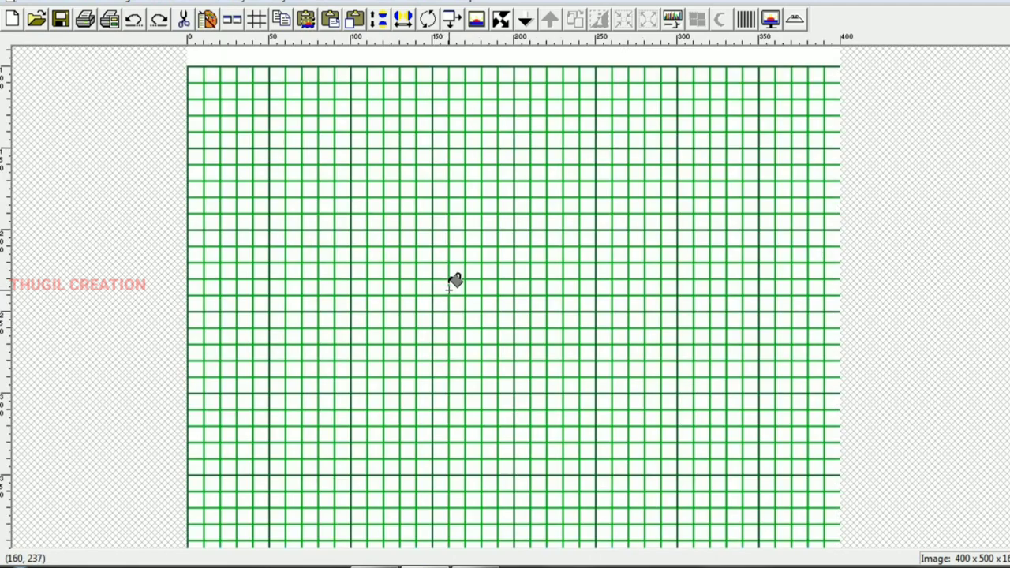
scroll(407, 260, up, 1)
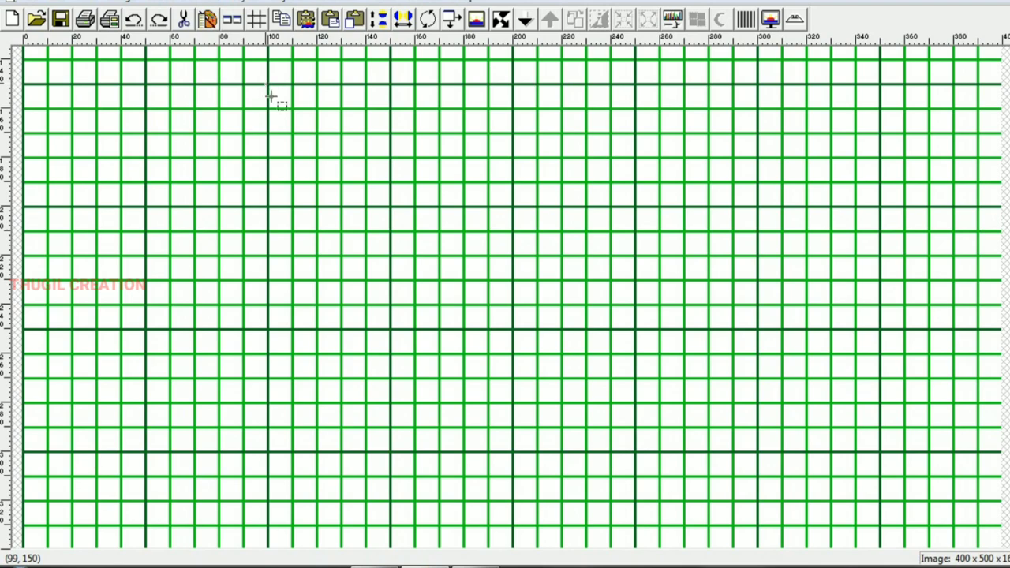
drag(267, 85, 493, 325)
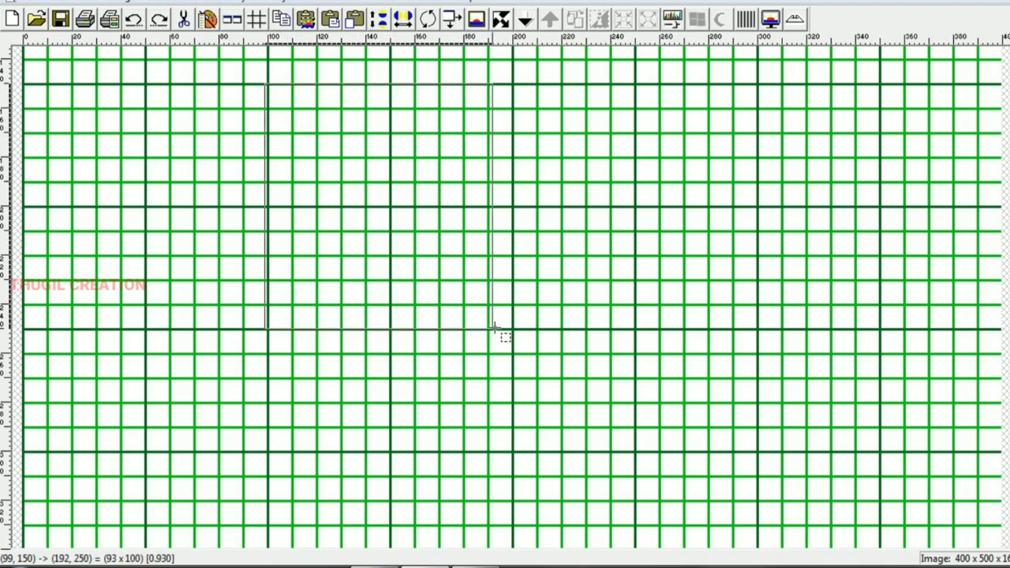
drag(494, 326, 513, 329)
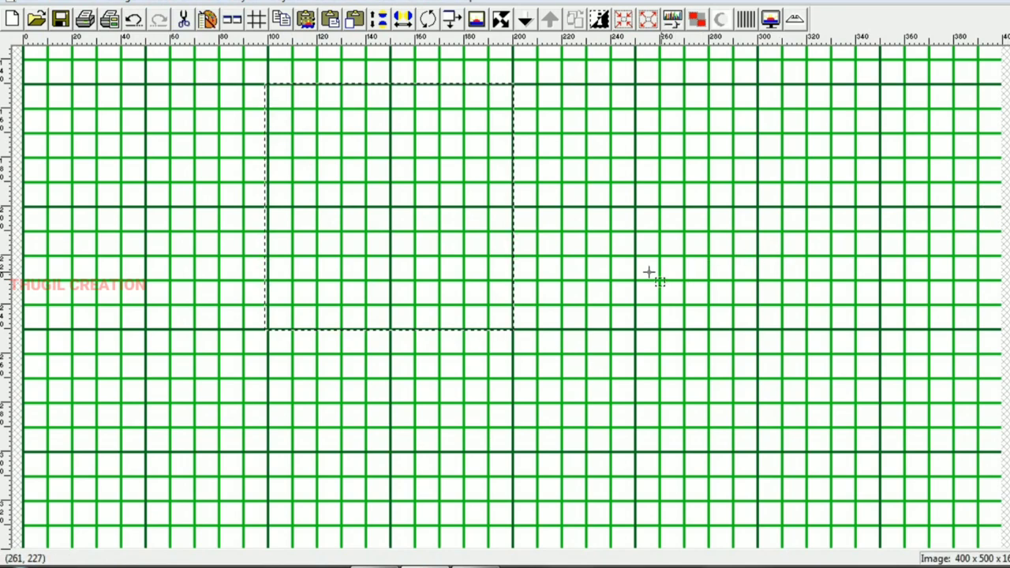
Turn the block's major grid lines pink, undoing the minor-line recolour.
scroll(336, 225, up, 1)
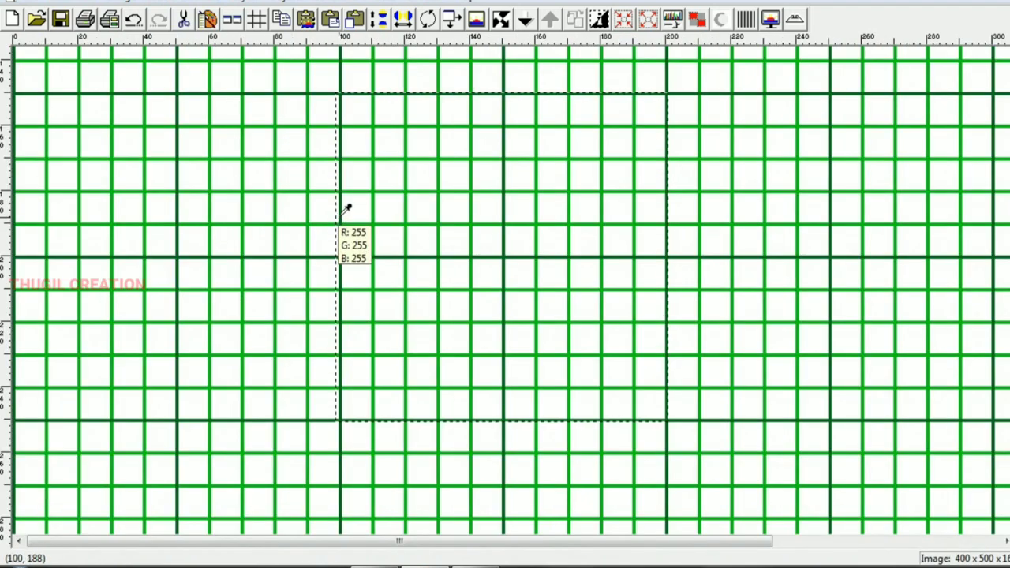
click(342, 209)
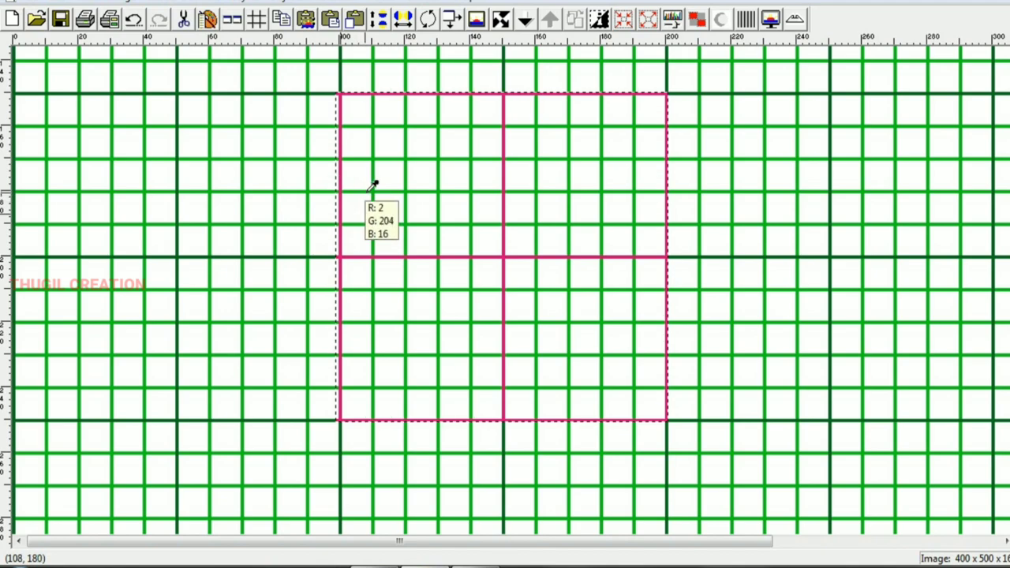
click(374, 184)
scroll(557, 214, down, 1)
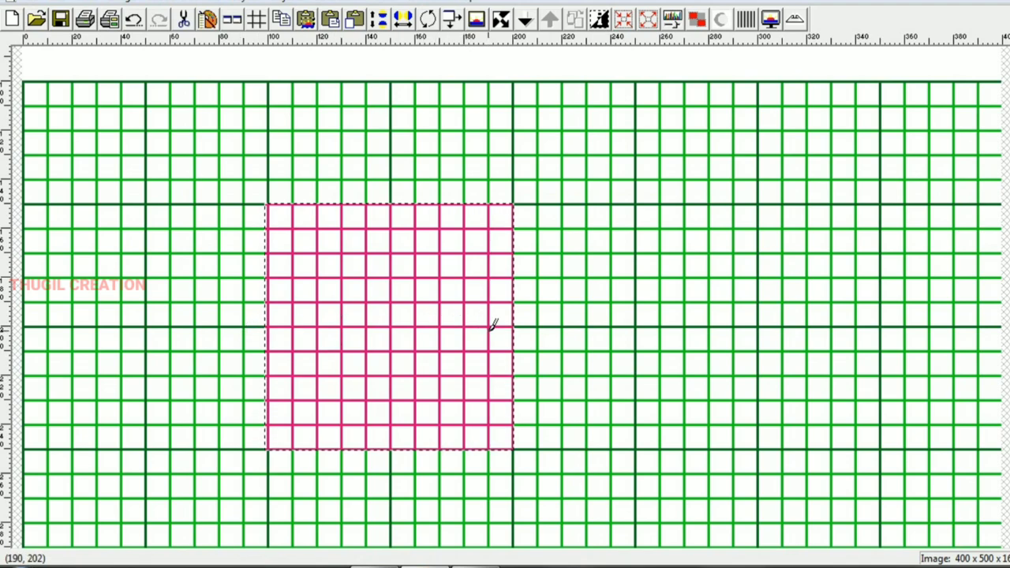
key(ctrl+z)
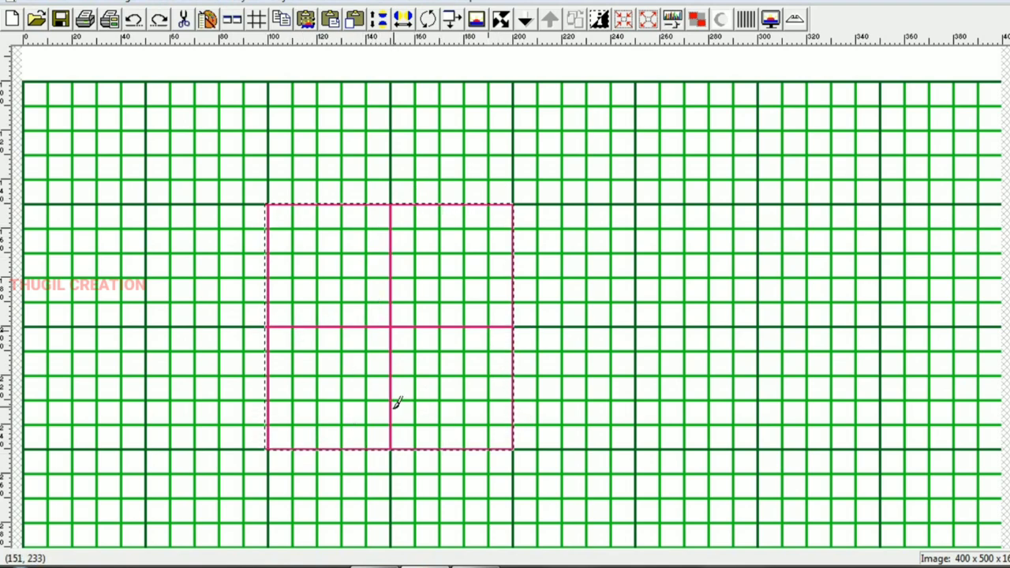
scroll(328, 412, up, 1)
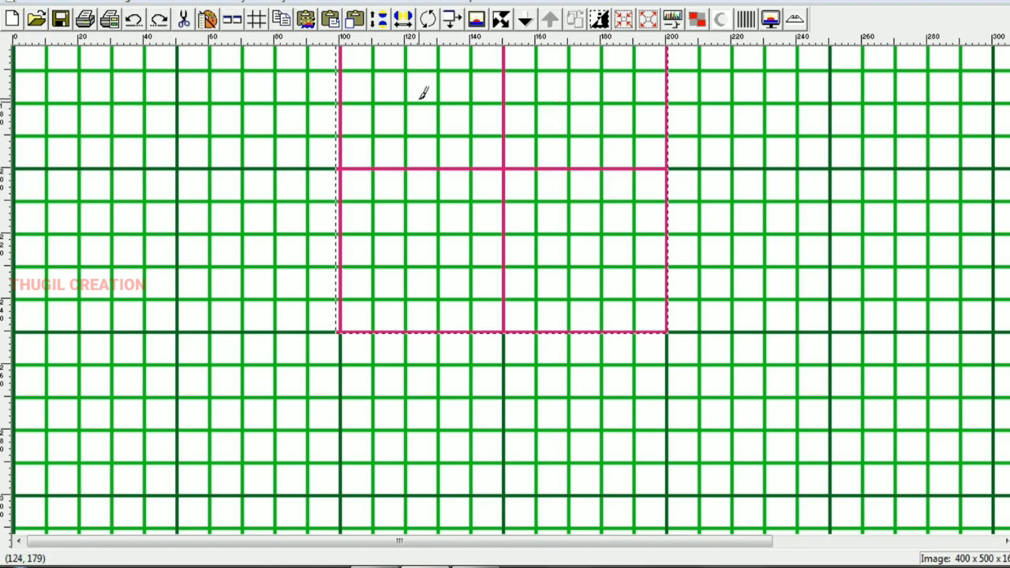
scroll(421, 92, down, 1)
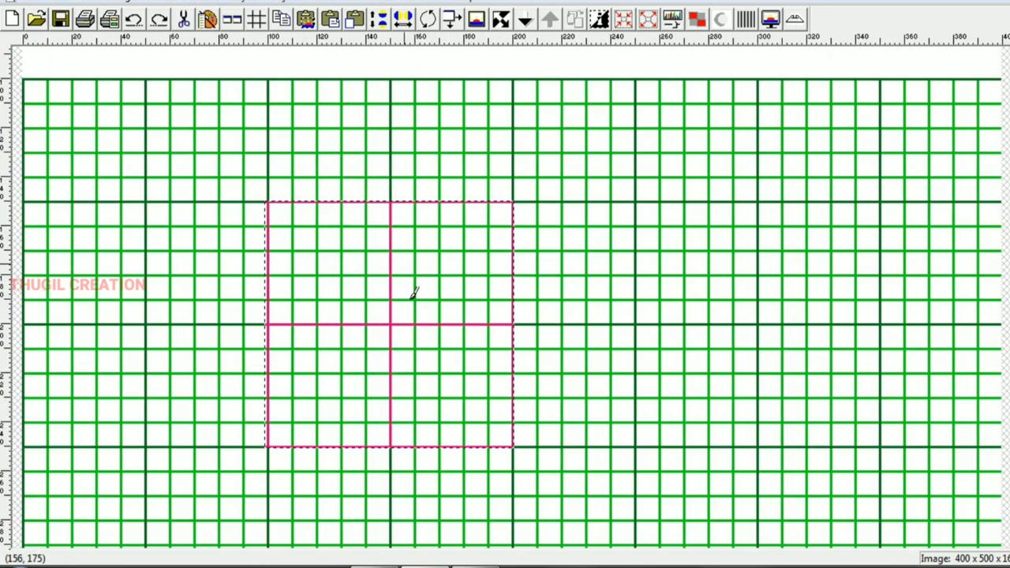
scroll(411, 316, down, 1)
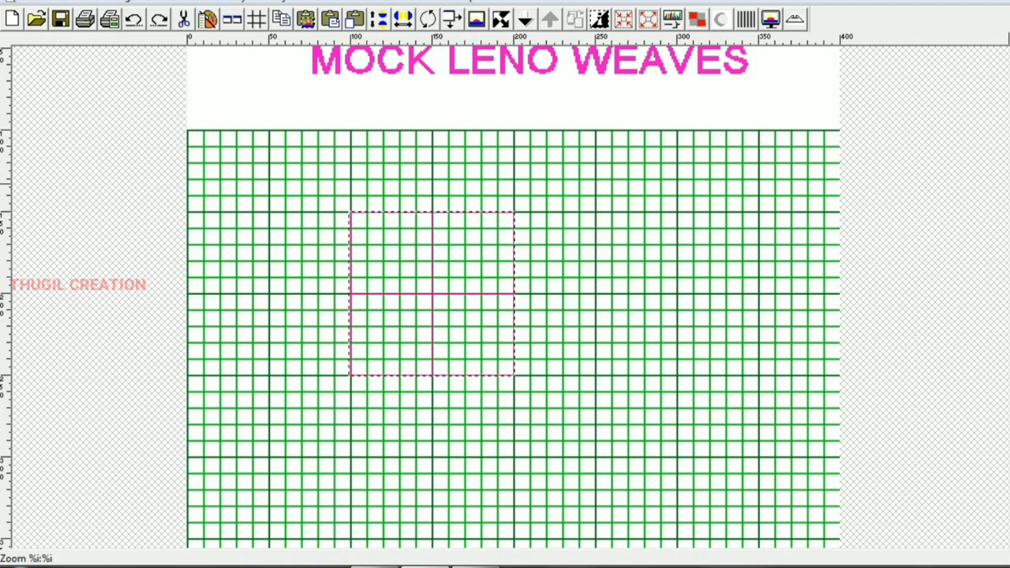
scroll(483, 334, up, 1)
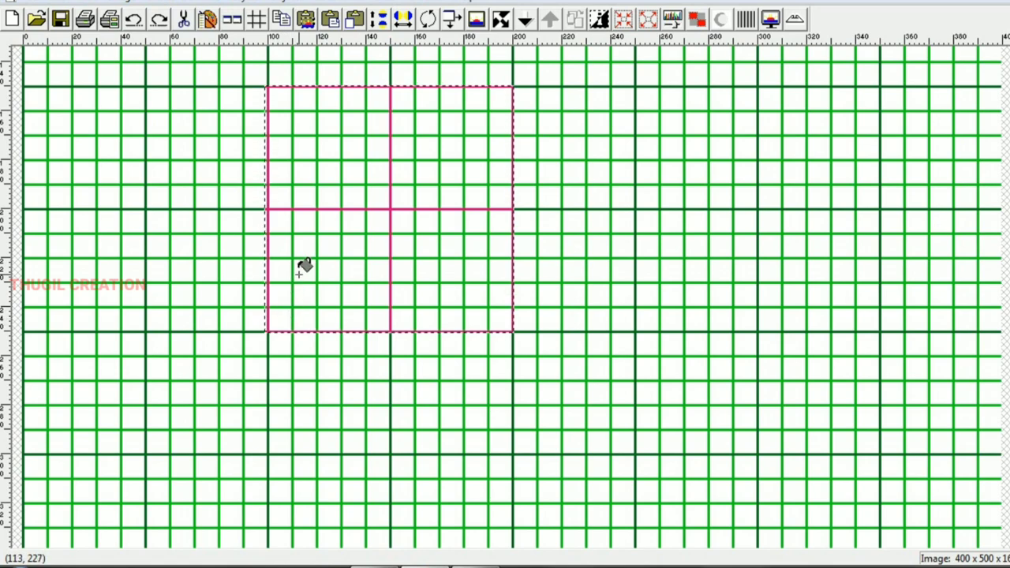
Paint two blue columns and two blue rows forming the lower-left lattice motif.
drag(309, 318, 307, 222)
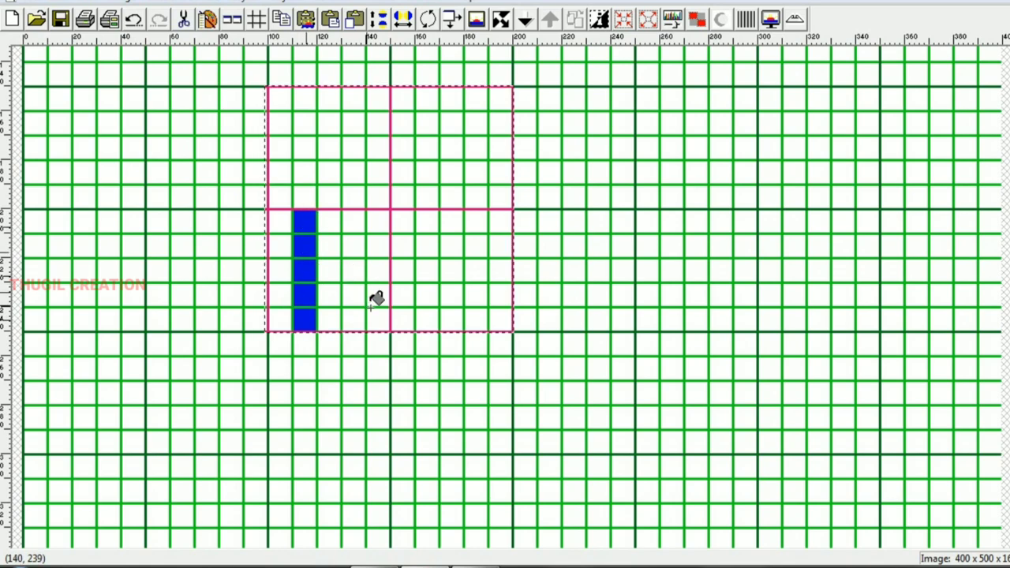
drag(355, 319, 356, 224)
drag(277, 244, 371, 244)
click(372, 243)
drag(286, 288, 371, 292)
click(372, 292)
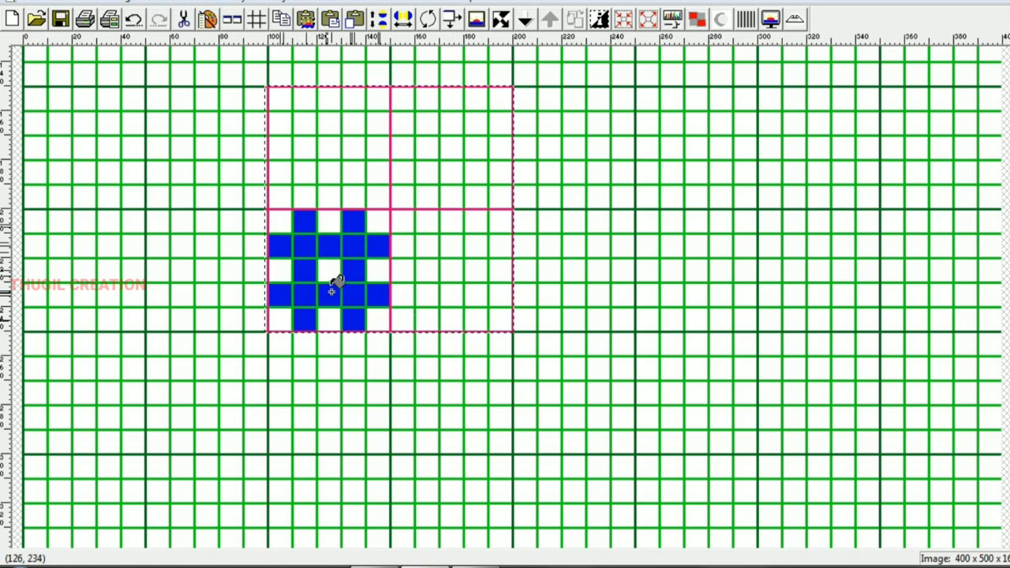
Paint the matching upper-right blue lattice motif and fill one missing cell.
click(427, 195)
drag(427, 194, 433, 99)
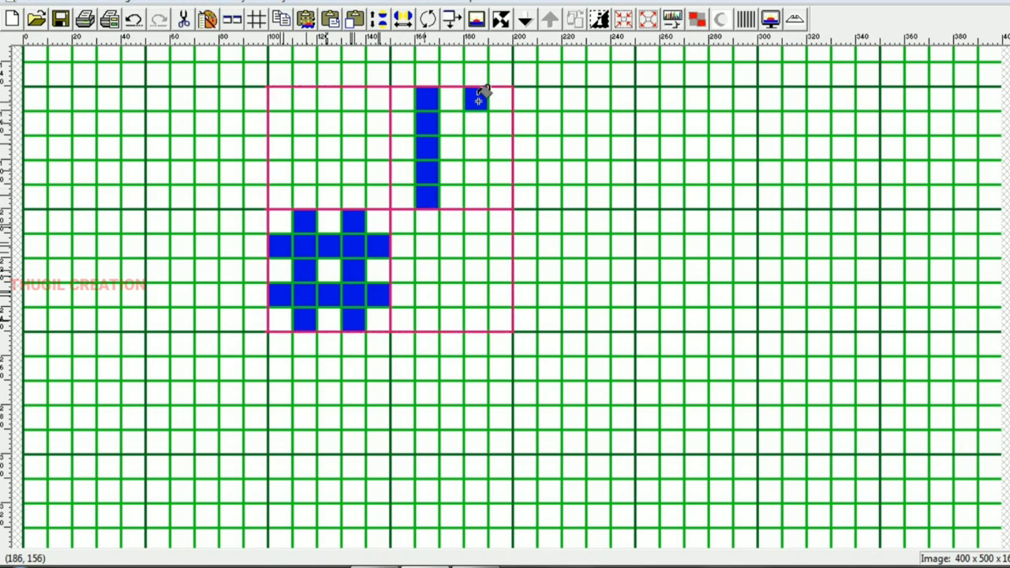
drag(477, 125, 476, 198)
drag(405, 125, 499, 127)
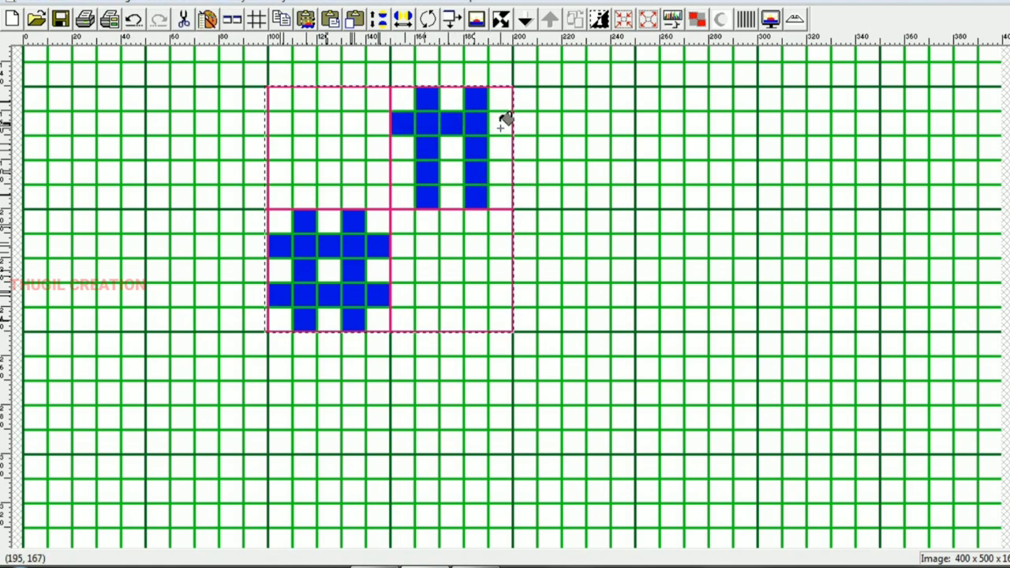
drag(408, 172, 423, 172)
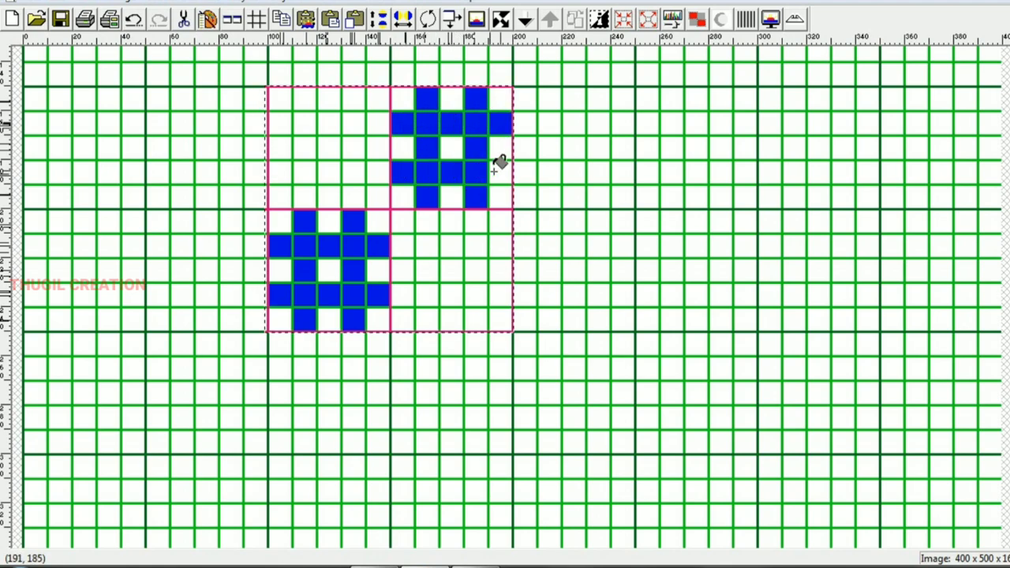
scroll(489, 213, down, 1)
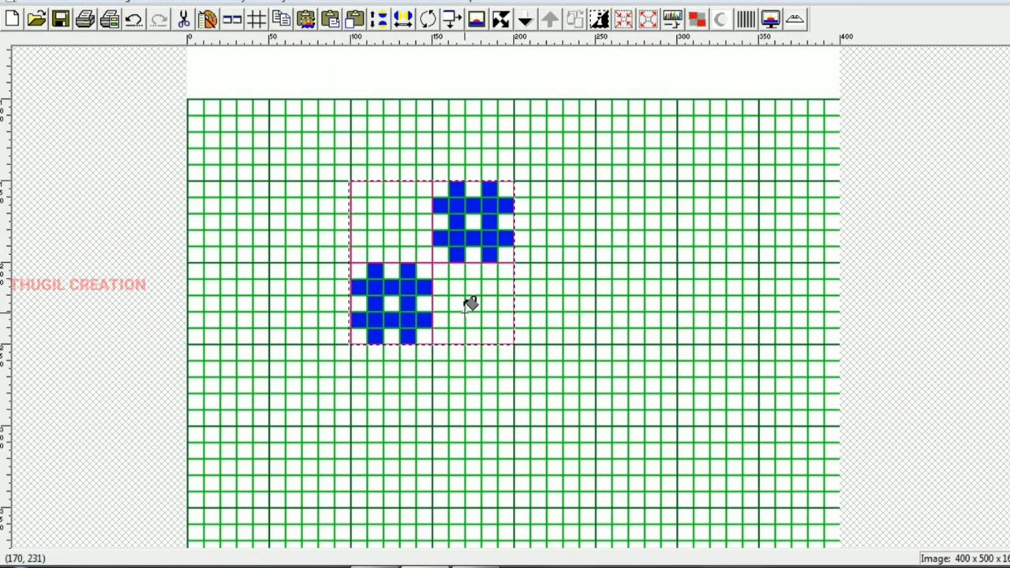
scroll(423, 278, up, 1)
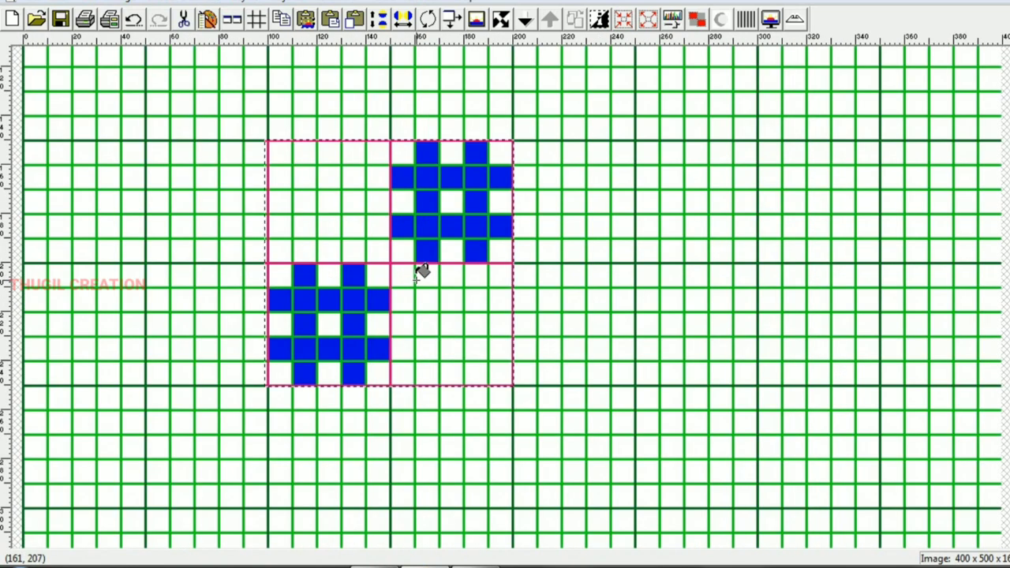
click(298, 320)
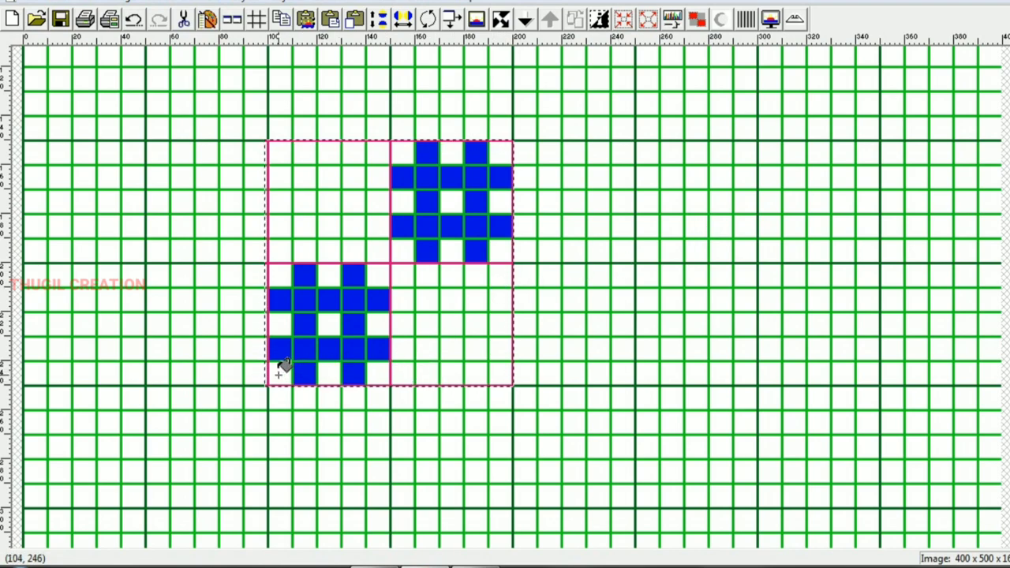
Fill alternating brown cells across the rows of the lower-right quarter.
click(402, 369)
click(450, 369)
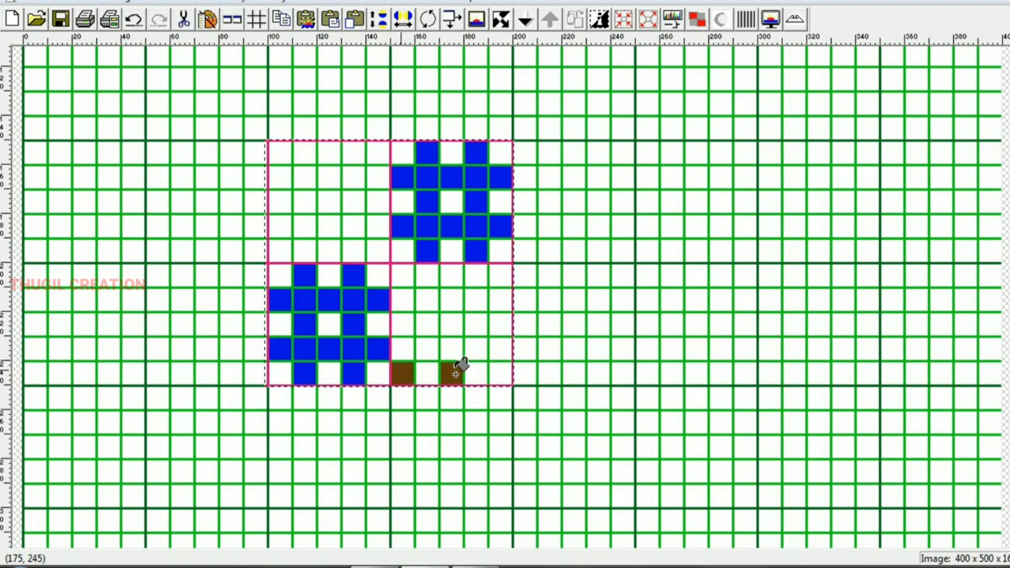
click(497, 370)
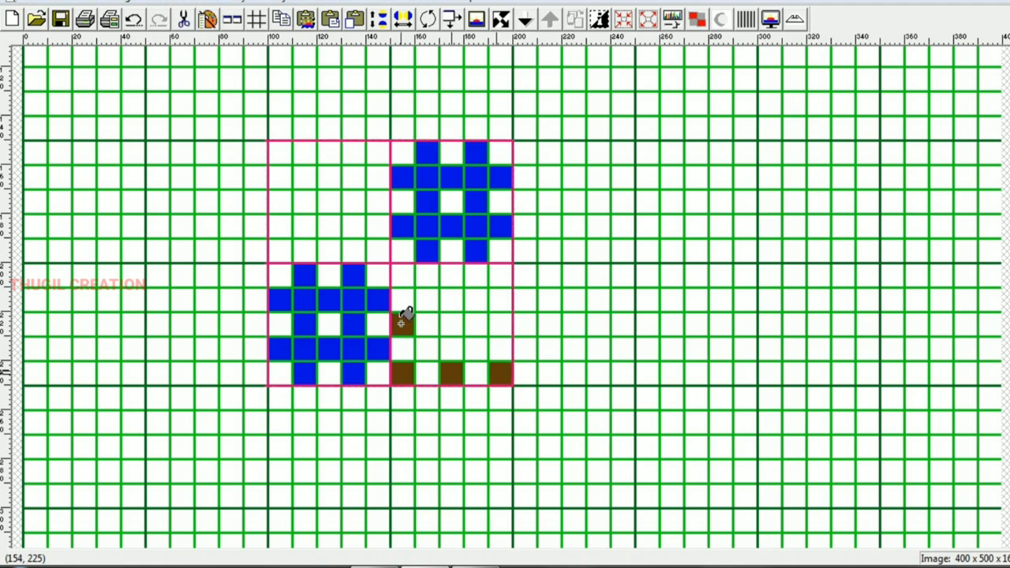
click(451, 320)
click(499, 319)
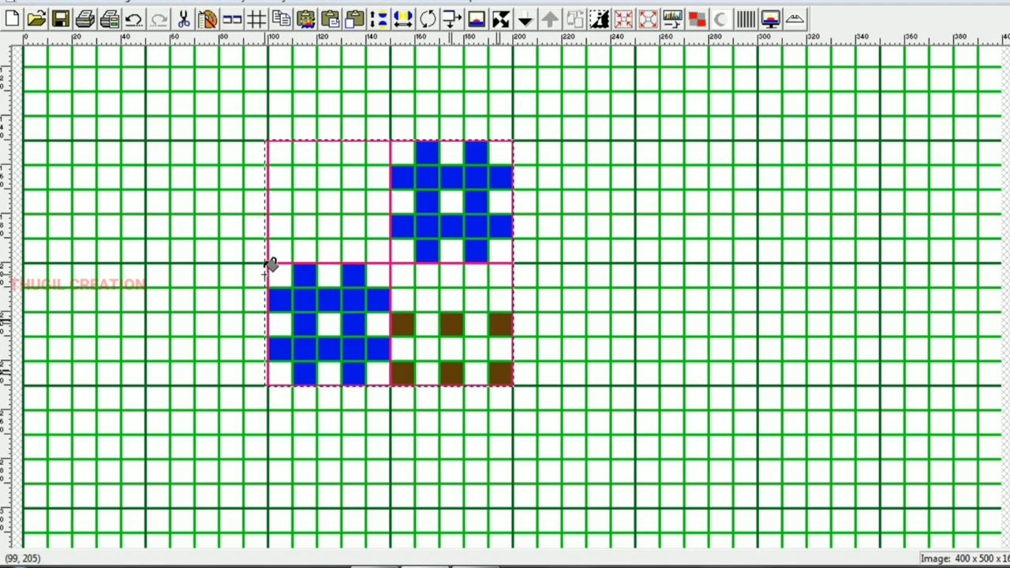
click(426, 270)
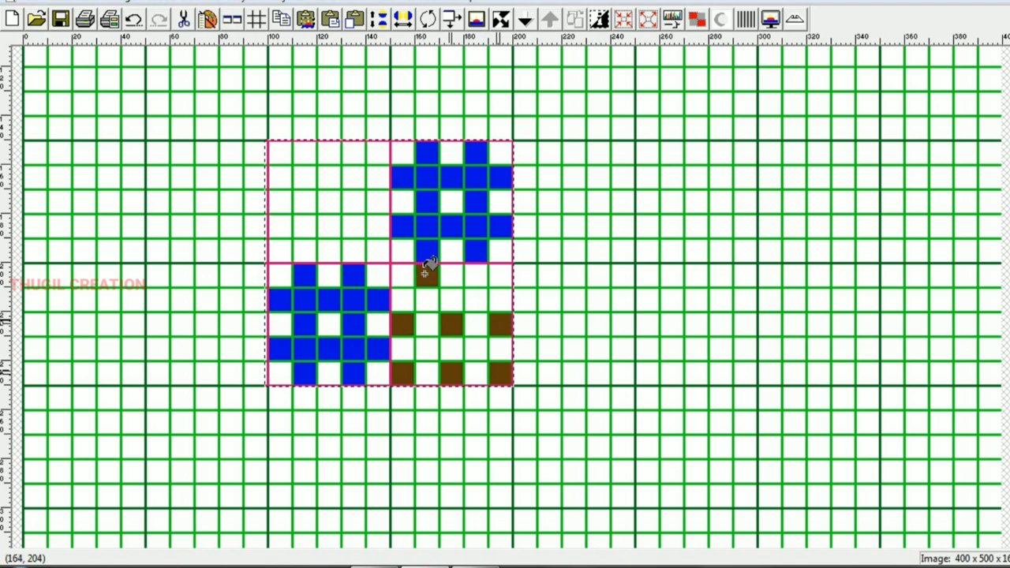
click(474, 272)
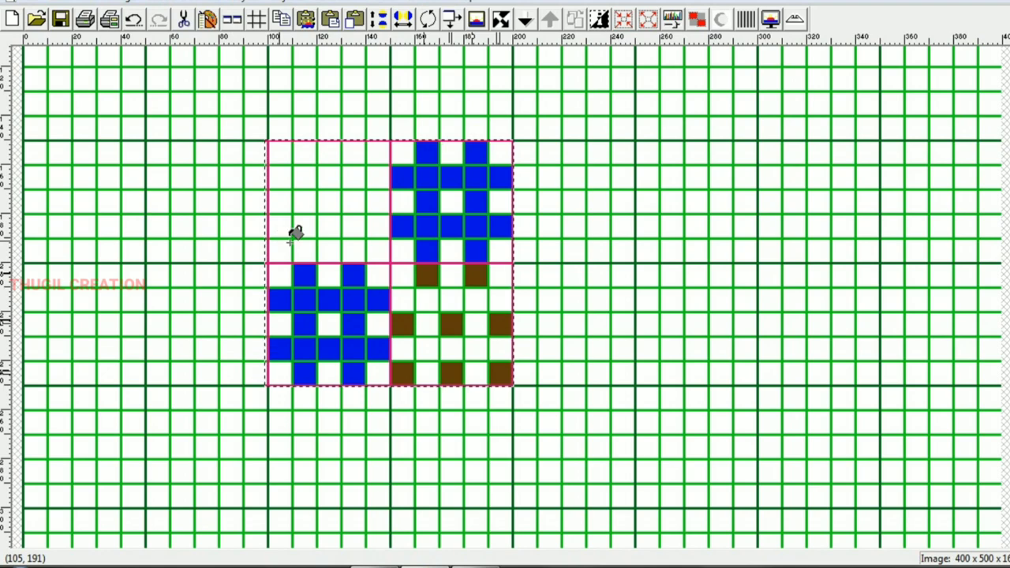
Fill two rows of three brown cells in the upper-left quarter.
click(378, 250)
click(329, 250)
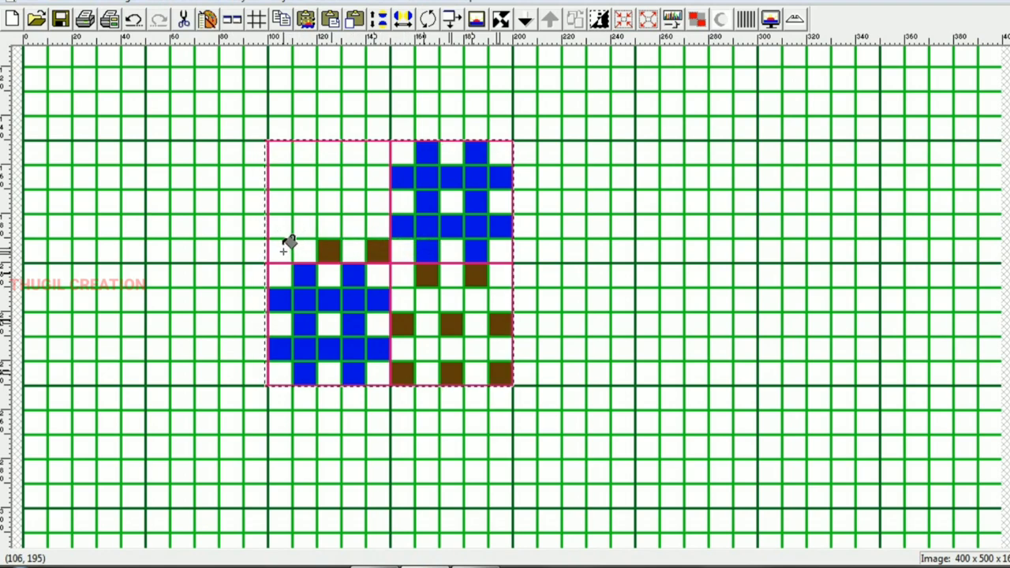
click(281, 250)
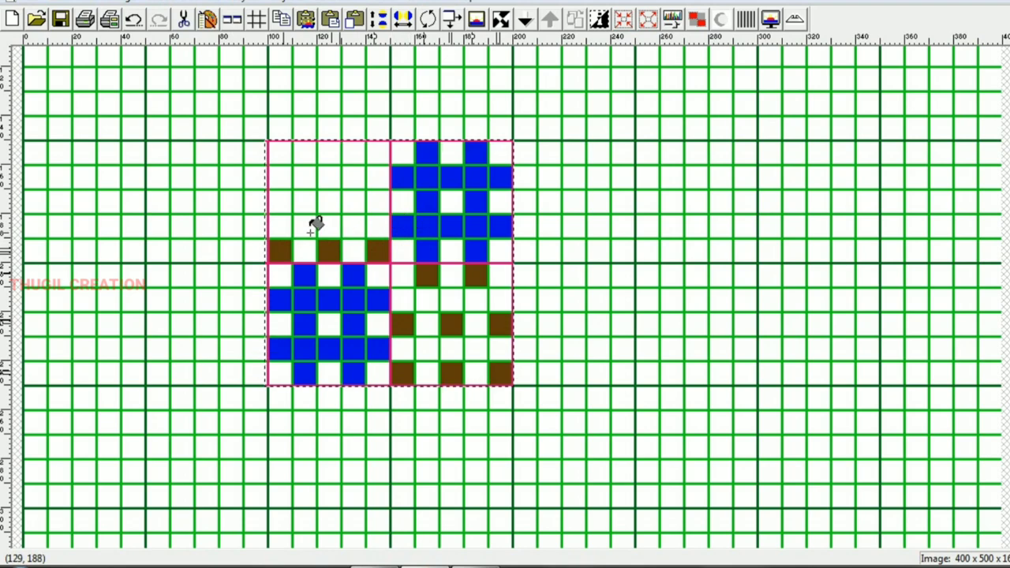
click(281, 202)
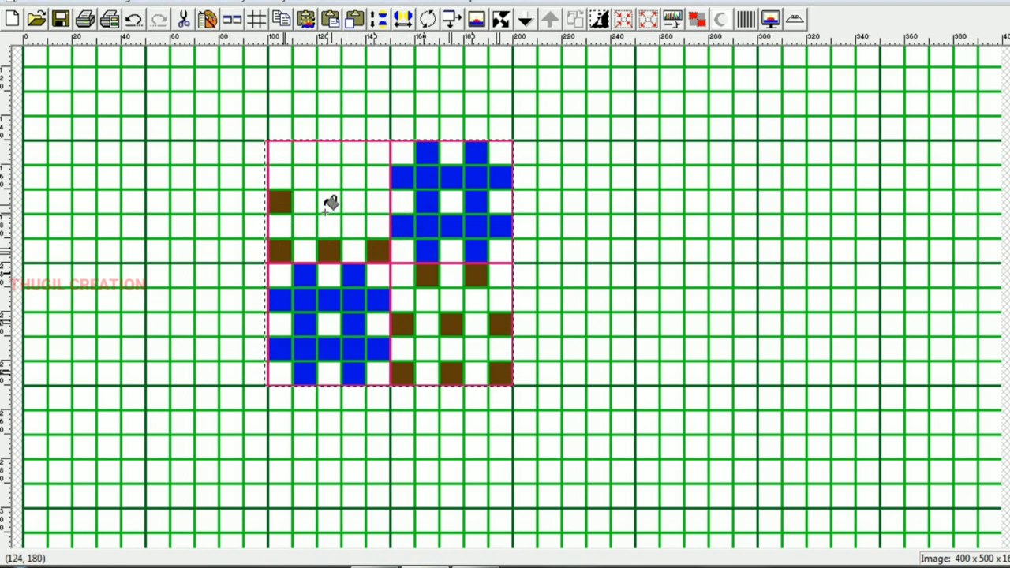
click(330, 202)
click(376, 202)
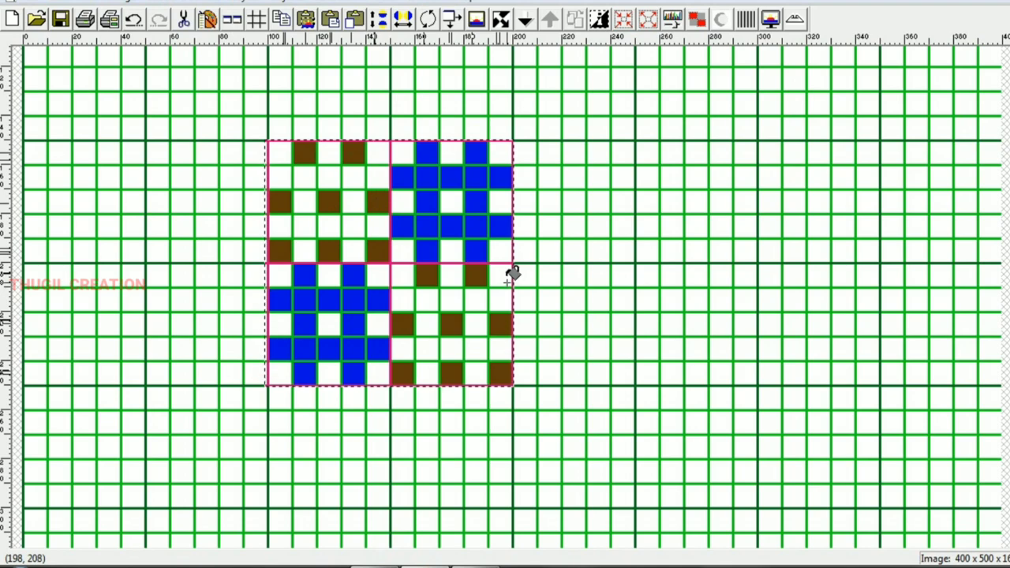
Correct the misplaced brown cells in the row beneath the upper blue motif.
click(430, 245)
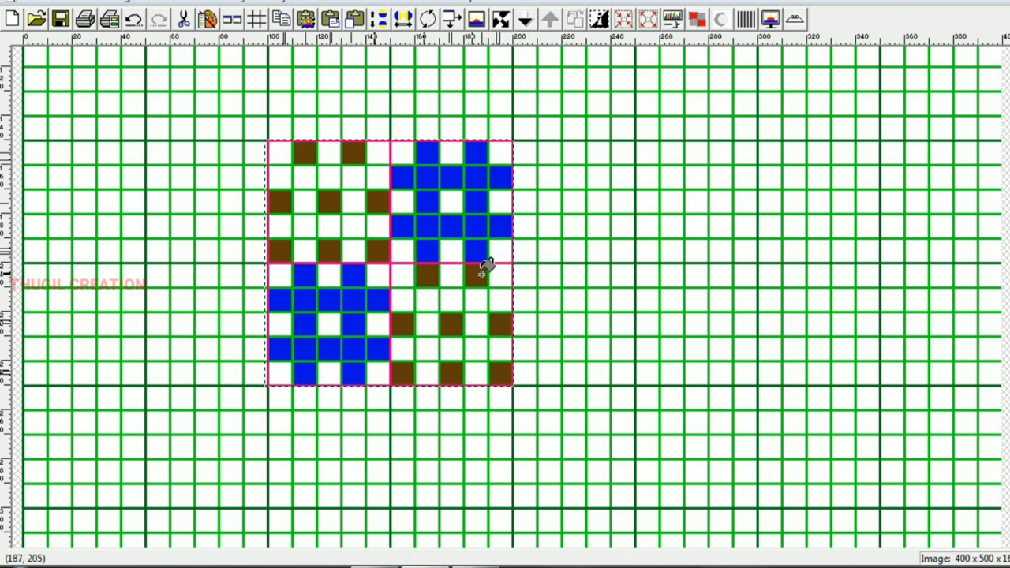
click(481, 272)
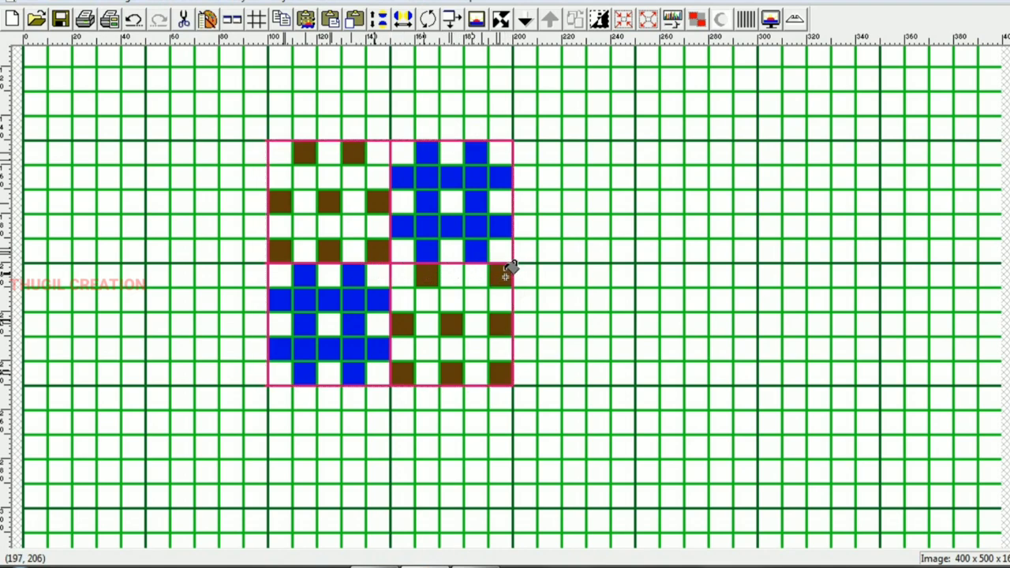
click(451, 275)
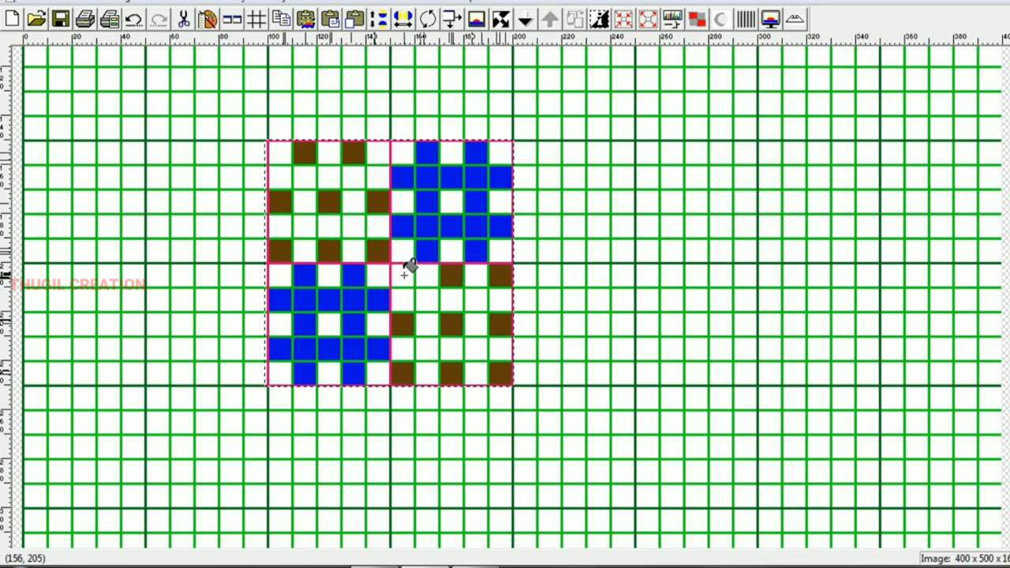
click(404, 275)
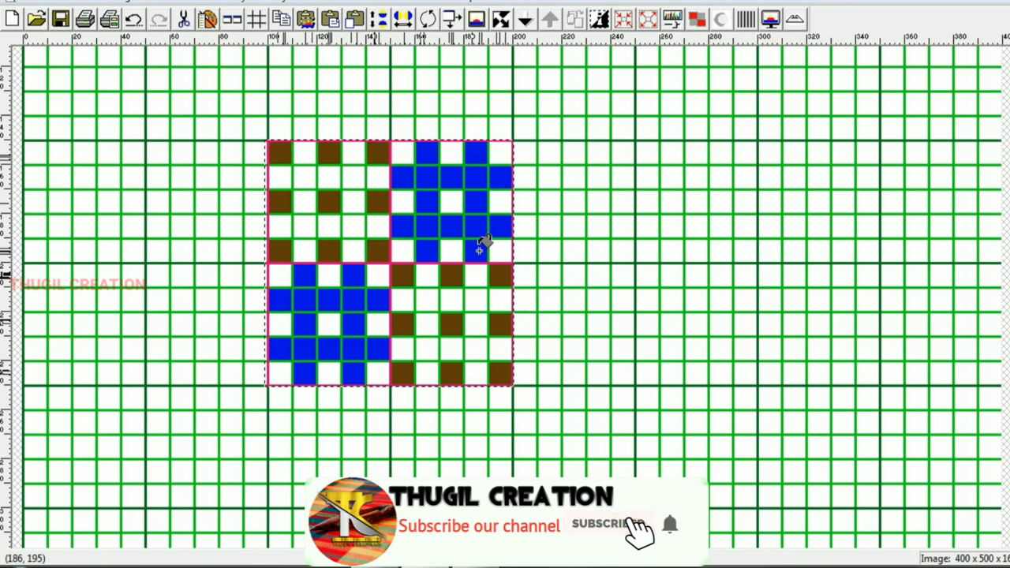
Select a 10×4 strip of rows above the design and turn its grid lines brown.
scroll(481, 246, down, 1)
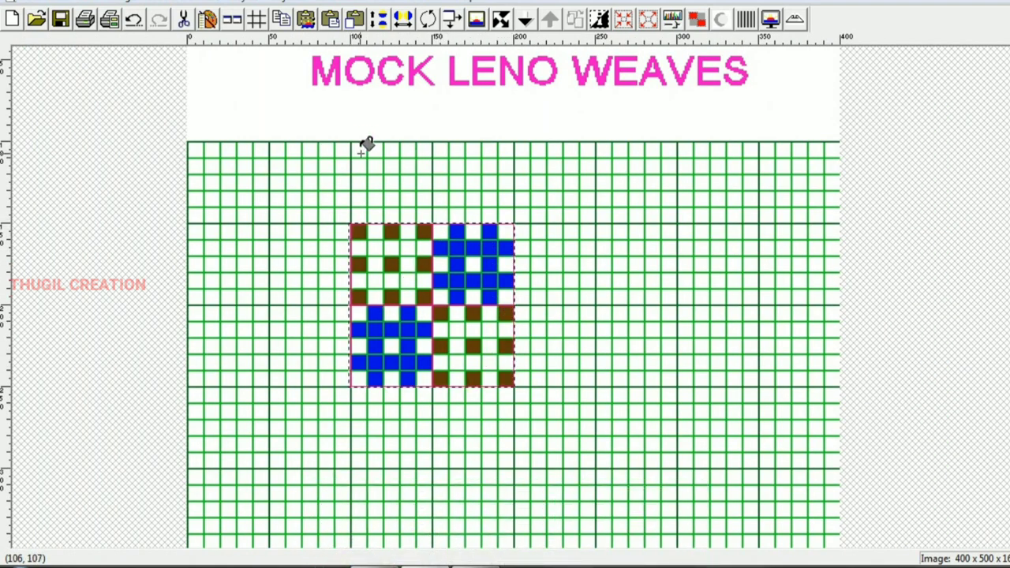
scroll(388, 175, up, 1)
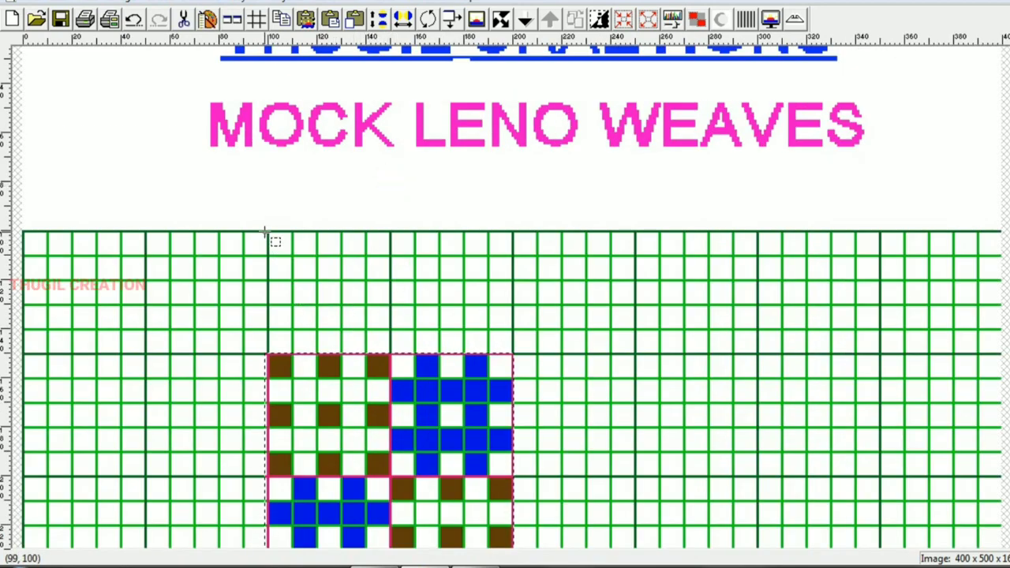
drag(267, 231, 505, 328)
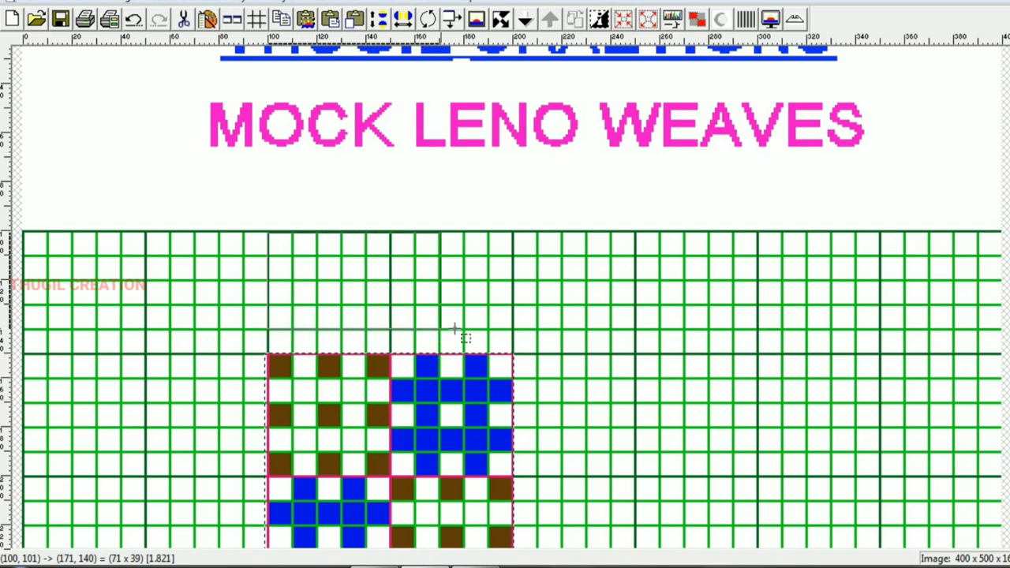
drag(512, 336, 515, 337)
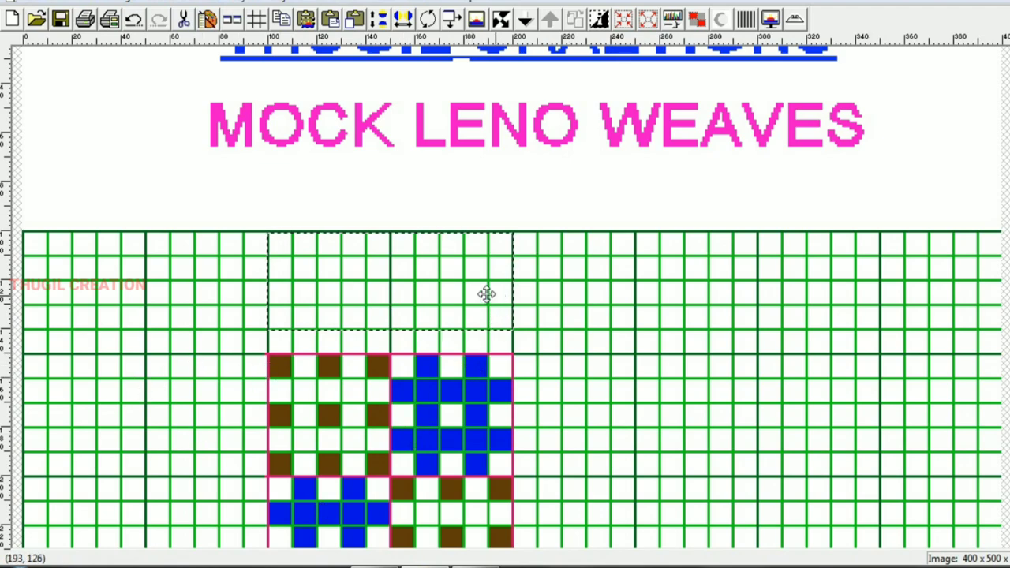
scroll(424, 320, up, 1)
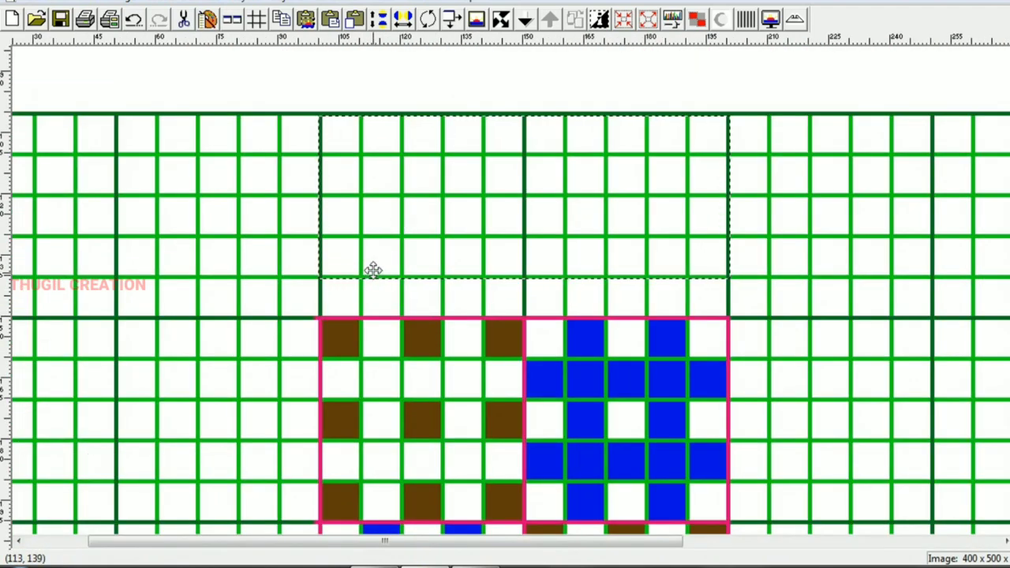
click(406, 225)
scroll(588, 214, down, 1)
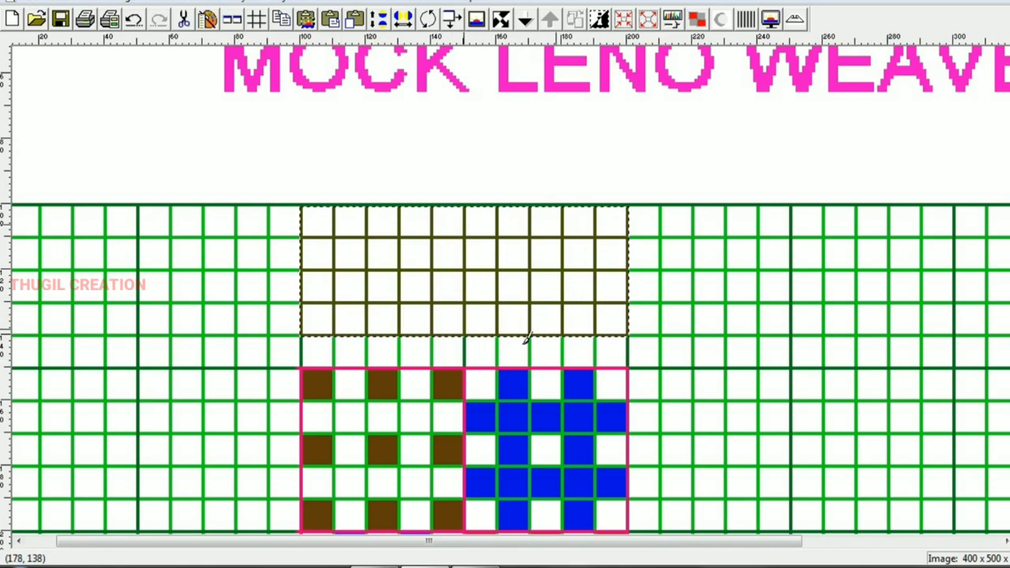
scroll(366, 370, down, 1)
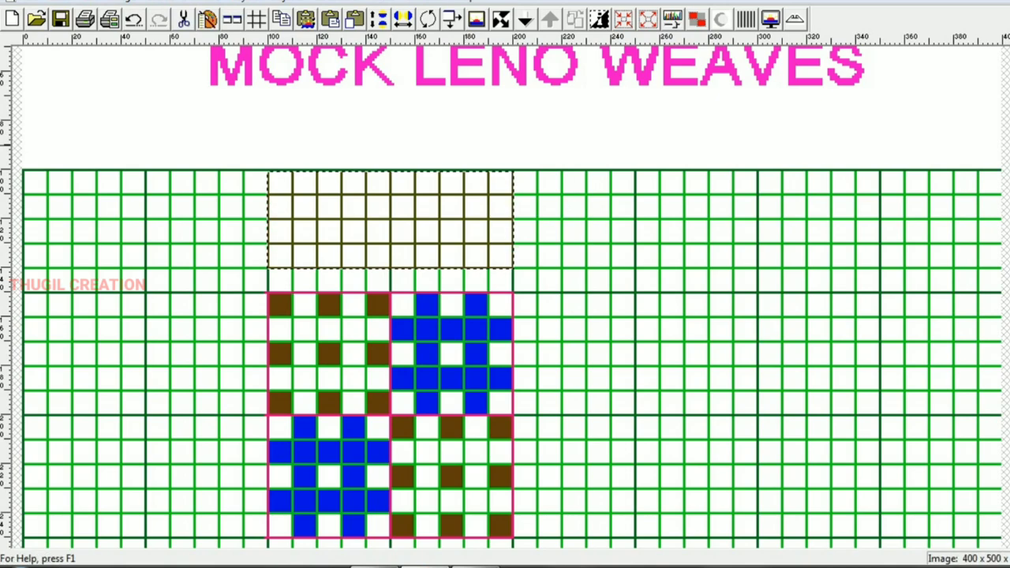
scroll(469, 298, down, 1)
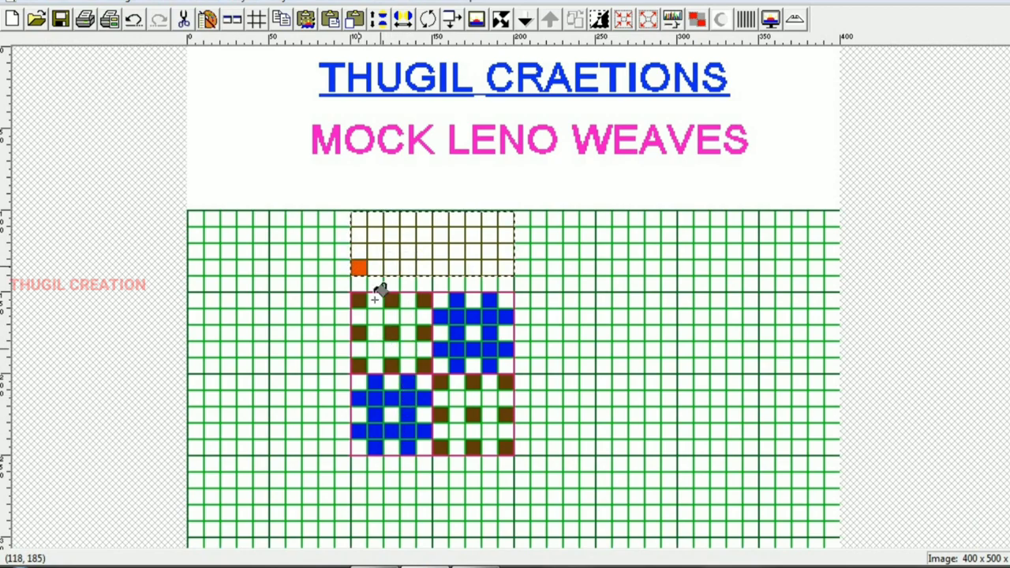
Fill the first orange peg cell and select a grid block right of the design.
click(407, 251)
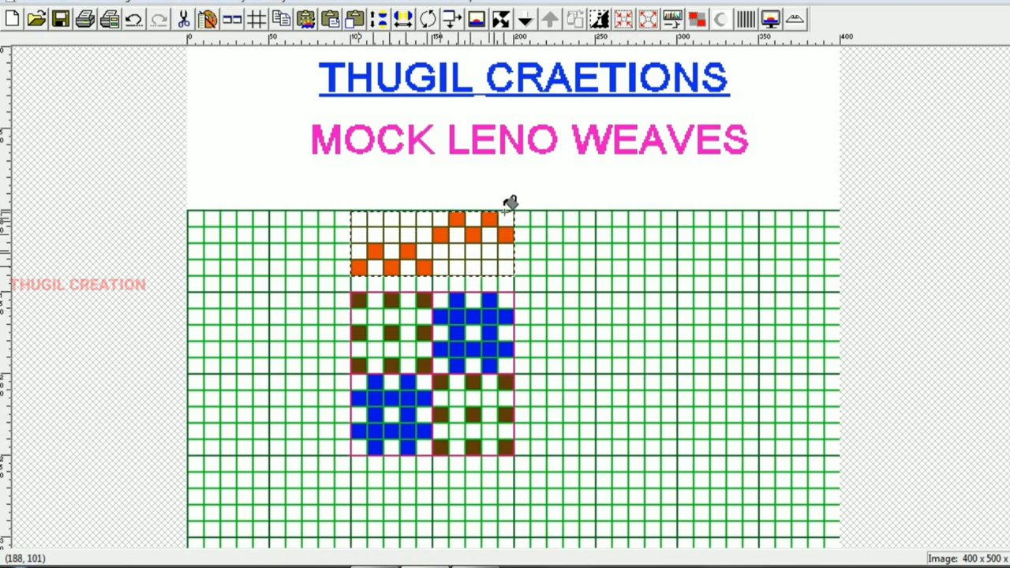
scroll(547, 384, up, 1)
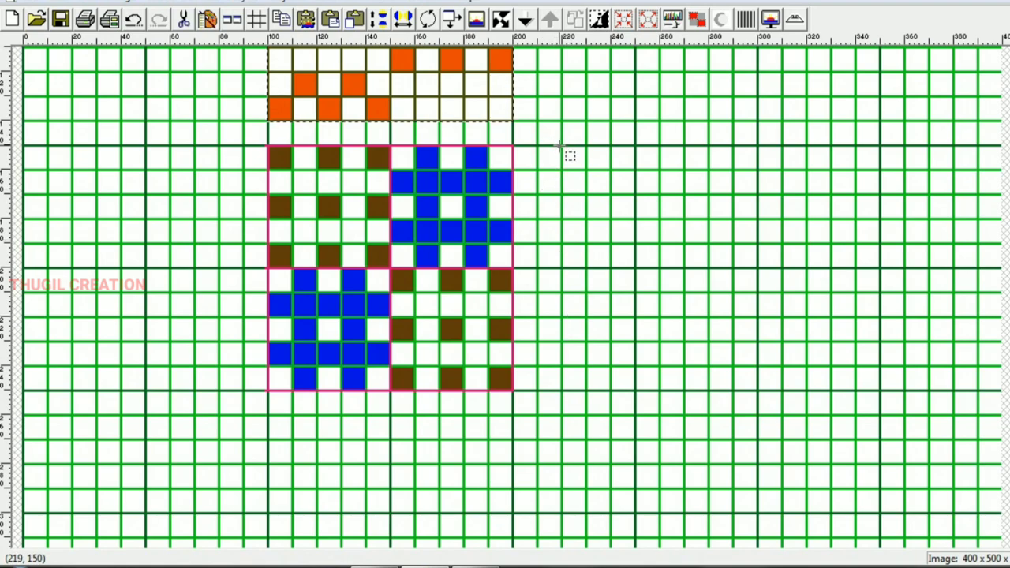
mouse_move(560, 145)
mouse_down()
mouse_move(617, 388)
mouse_move(664, 388)
mouse_up()
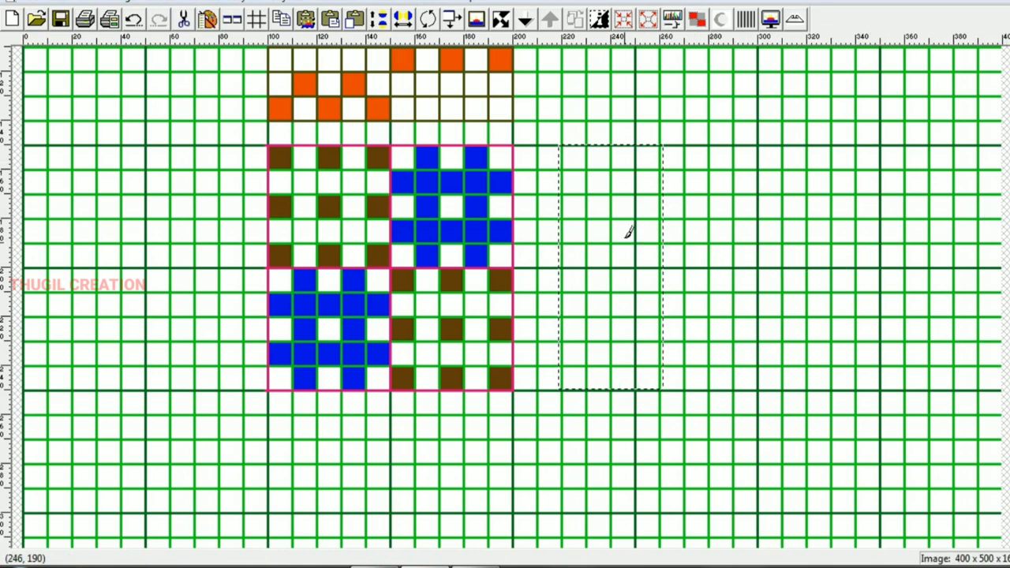
Turn all grid lines of the 4×10 block right of the design blue.
scroll(628, 232, up, 1)
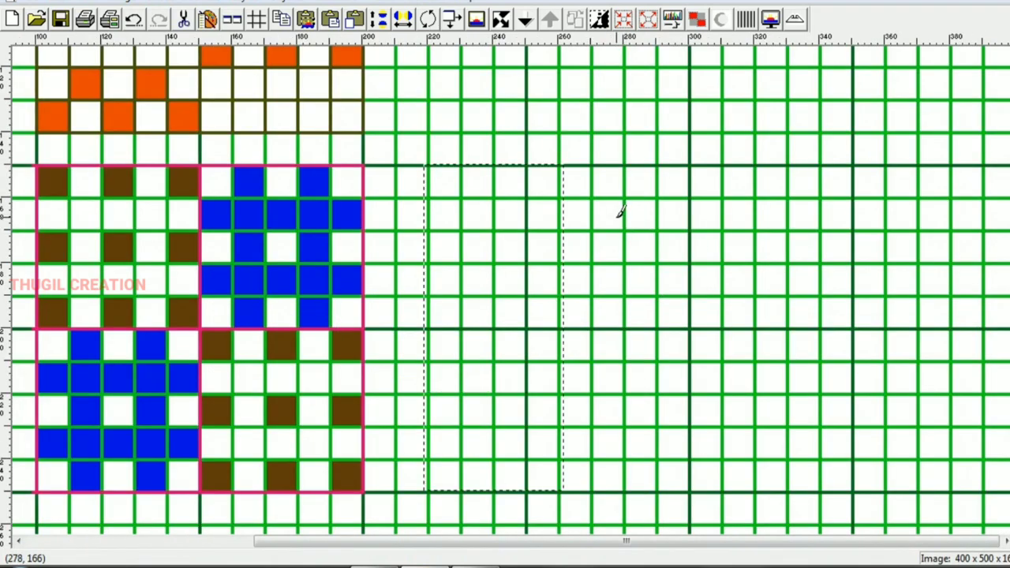
click(531, 163)
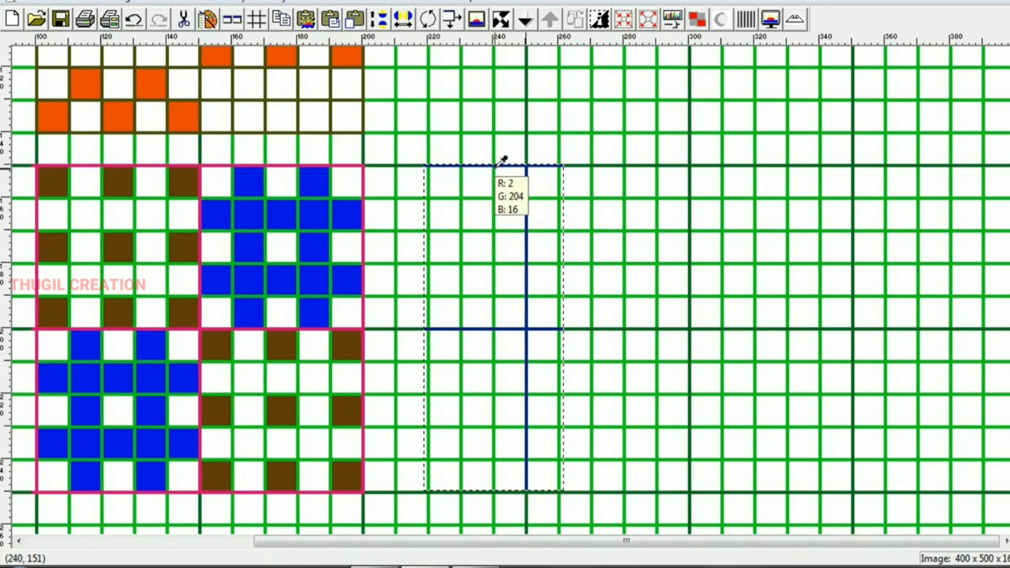
click(502, 162)
scroll(503, 163, down, 1)
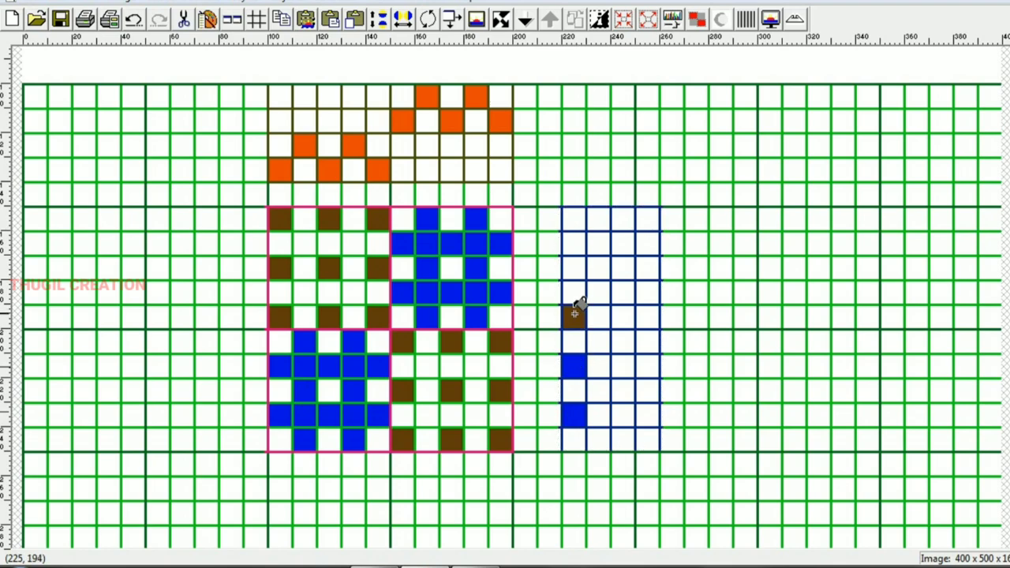
Paint staggered blue and brown cells up the draft's second, third and fourth columns.
click(576, 211)
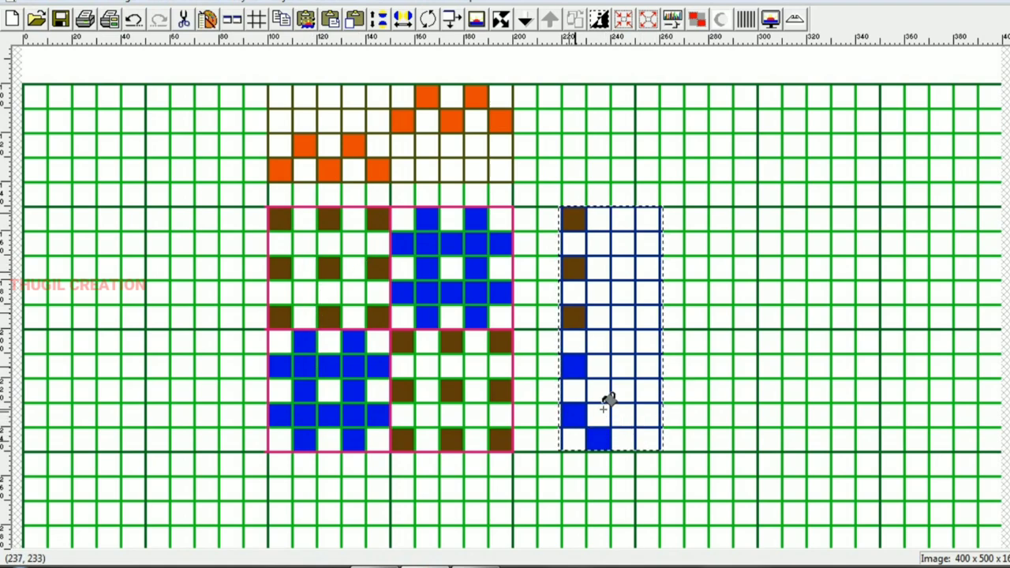
drag(603, 408, 600, 340)
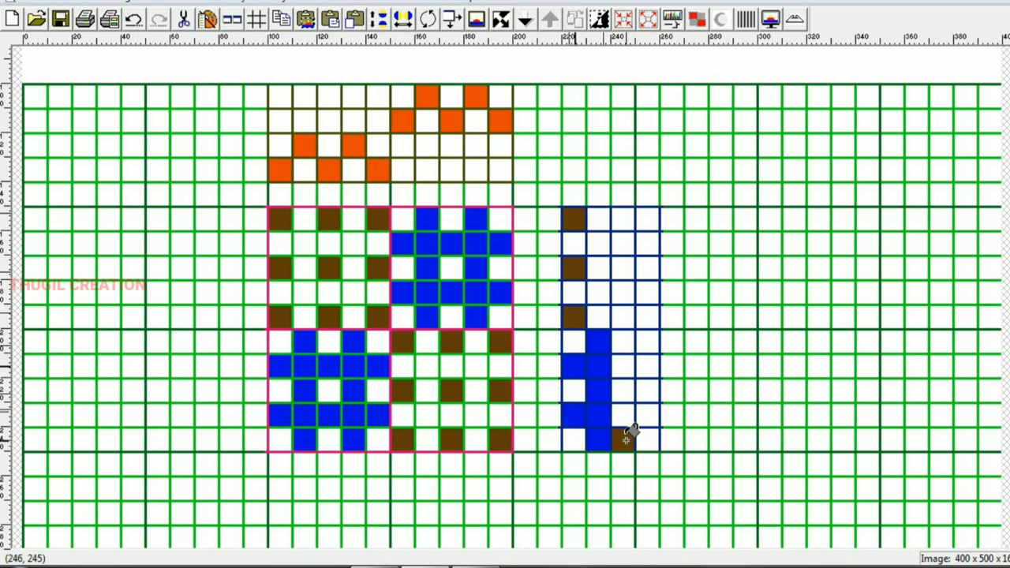
click(622, 386)
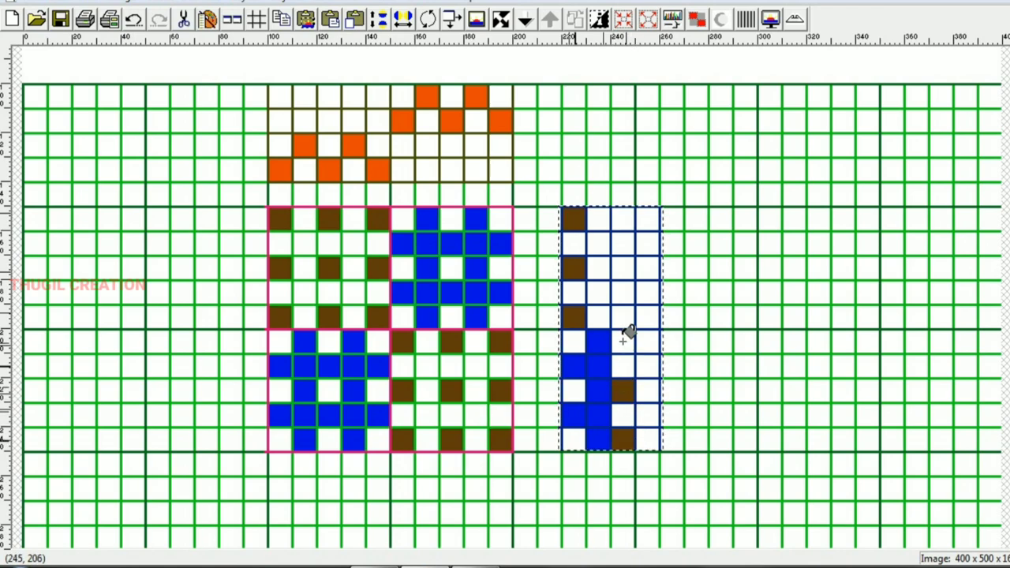
click(623, 342)
right_click(622, 293)
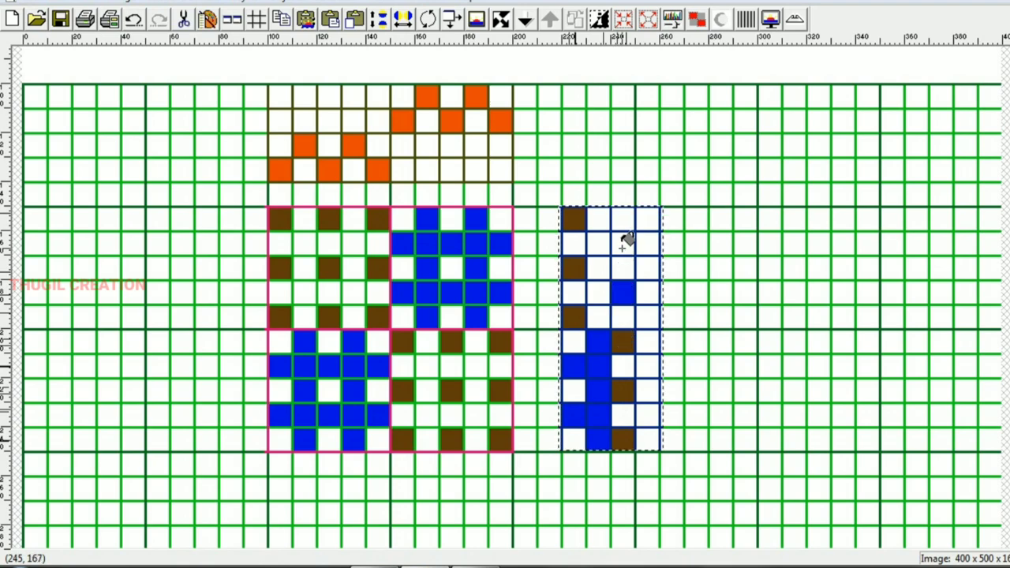
right_click(623, 243)
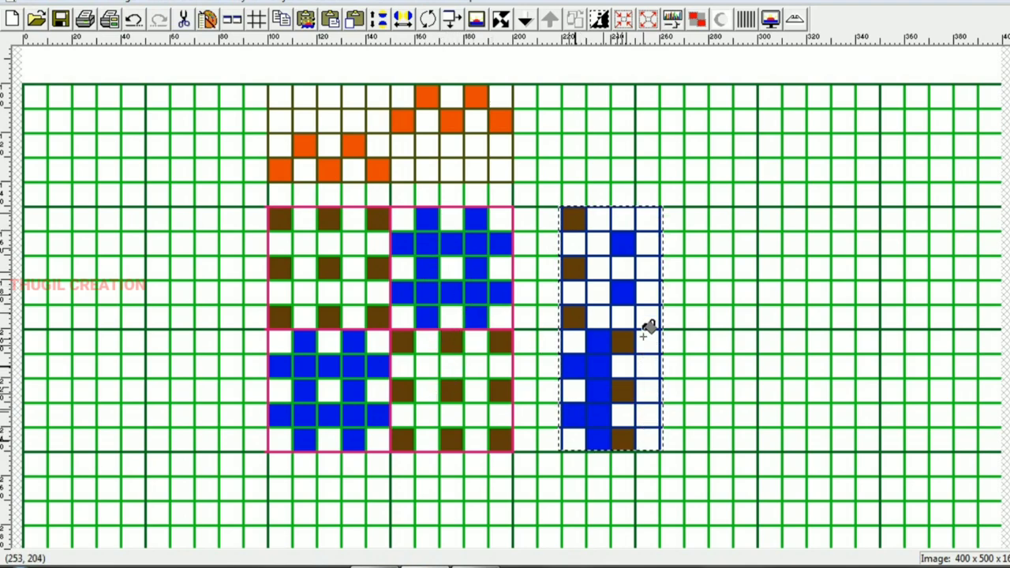
drag(647, 318, 643, 224)
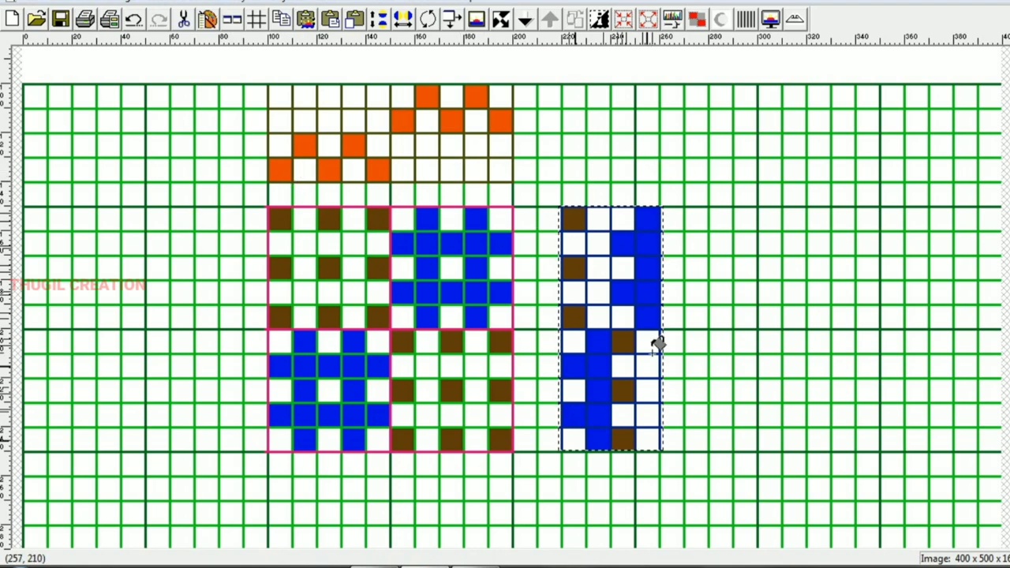
scroll(521, 165, down, 2)
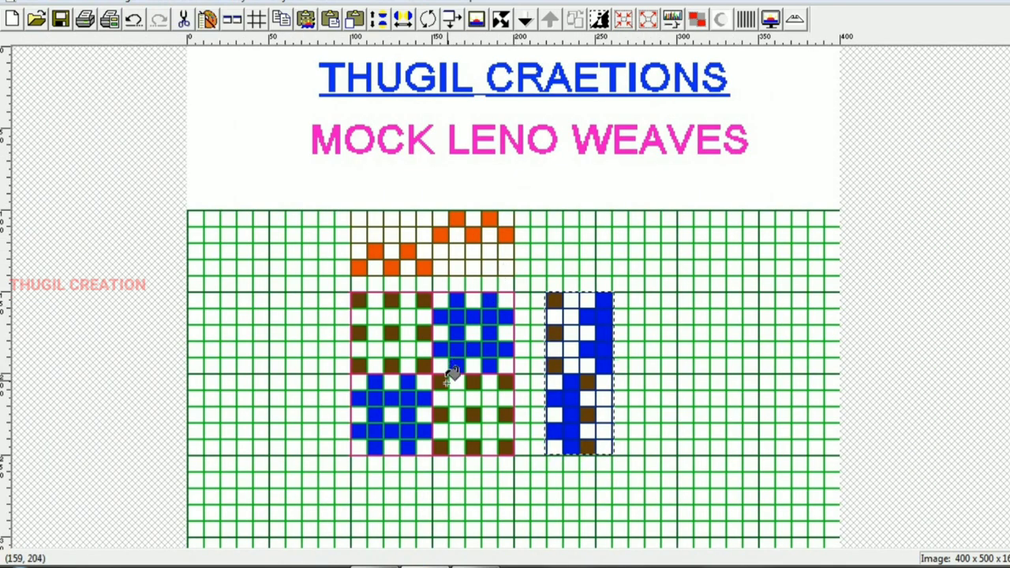
Select an 8×8 square of empty graph paper and turn its grid lines navy.
scroll(466, 438, down, 1)
scroll(471, 411, up, 1)
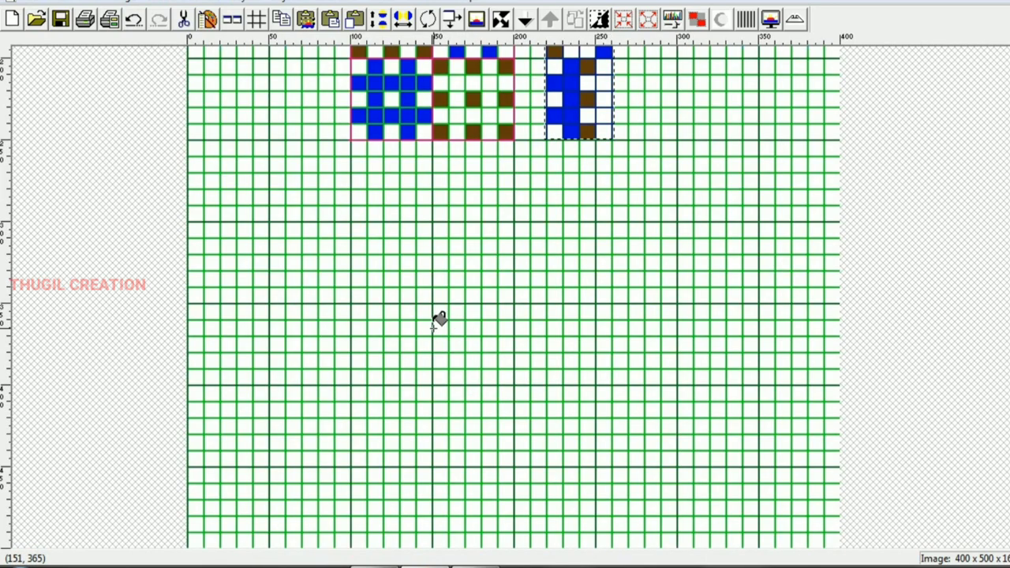
scroll(439, 318, up, 1)
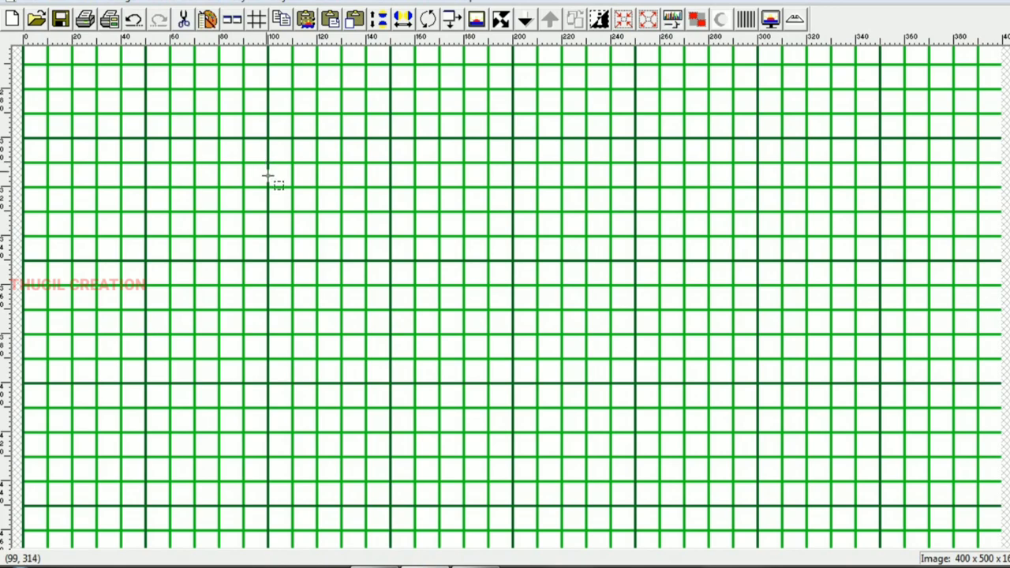
click(269, 184)
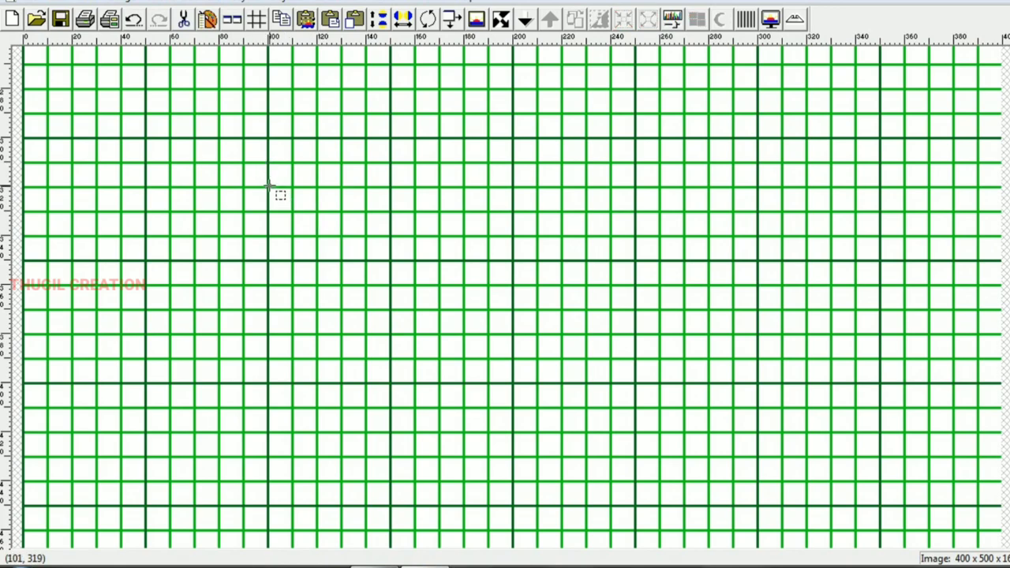
mouse_move(268, 187)
mouse_down()
mouse_move(378, 374)
mouse_move(465, 384)
mouse_up()
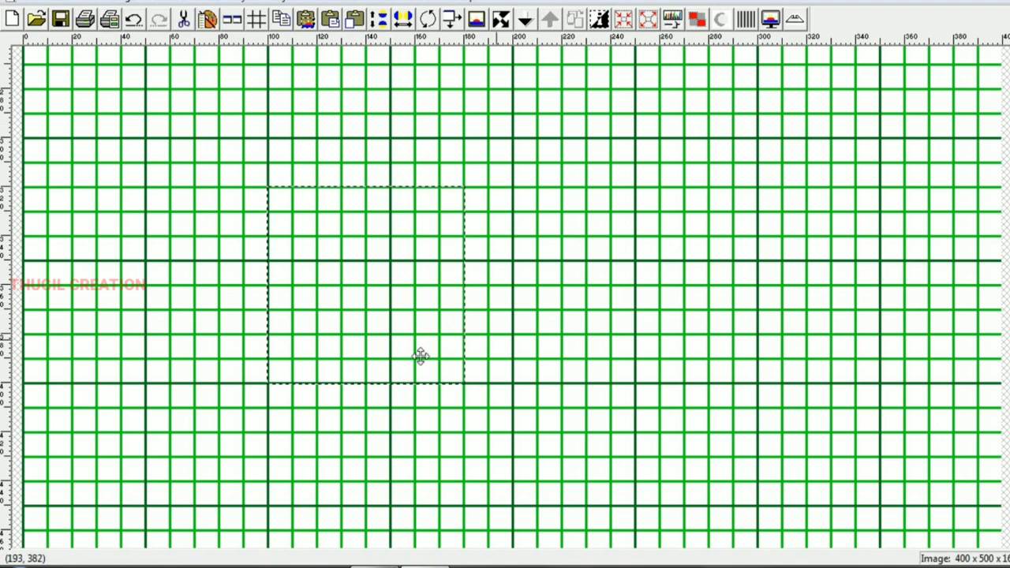
click(289, 258)
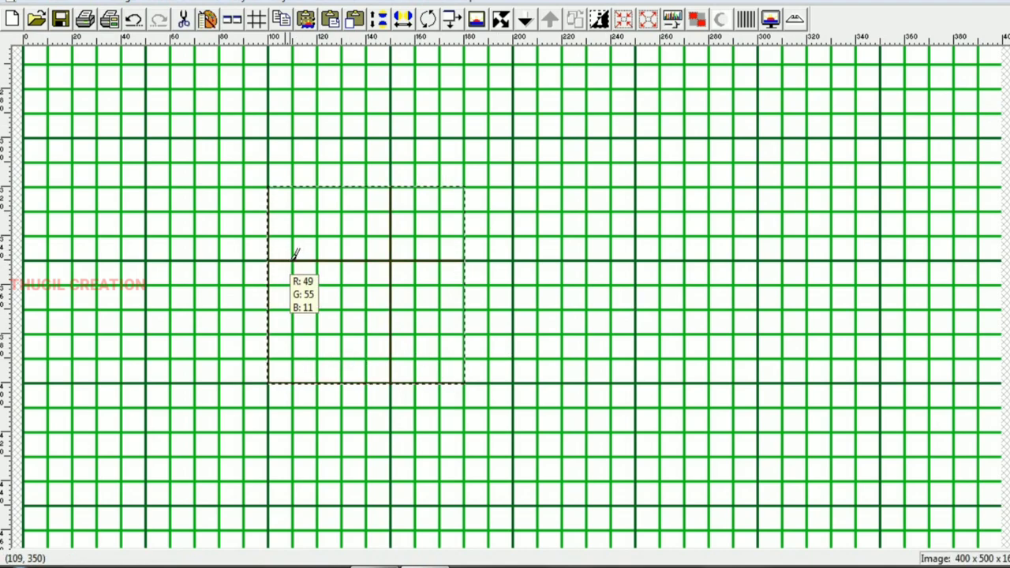
click(296, 254)
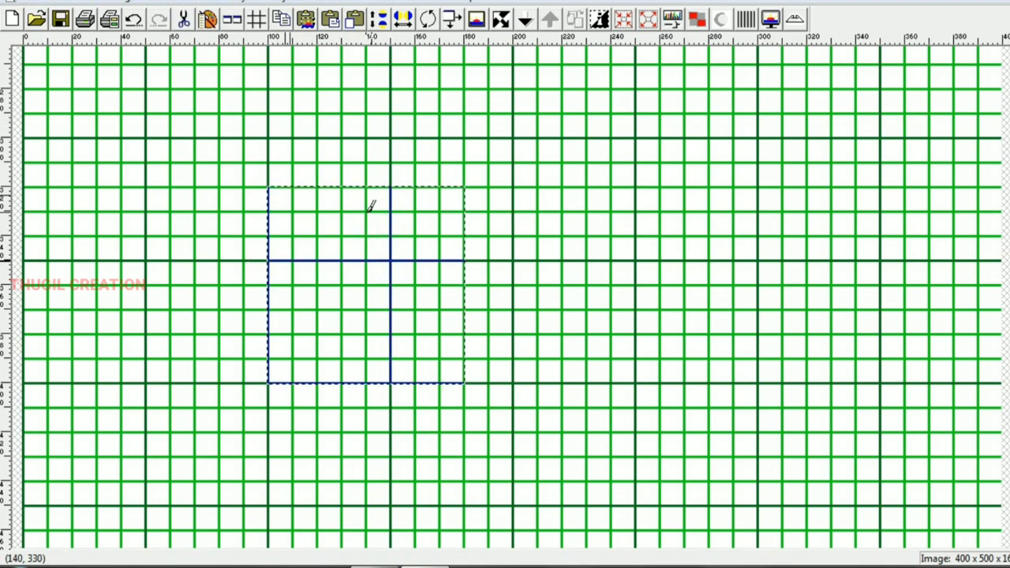
click(371, 205)
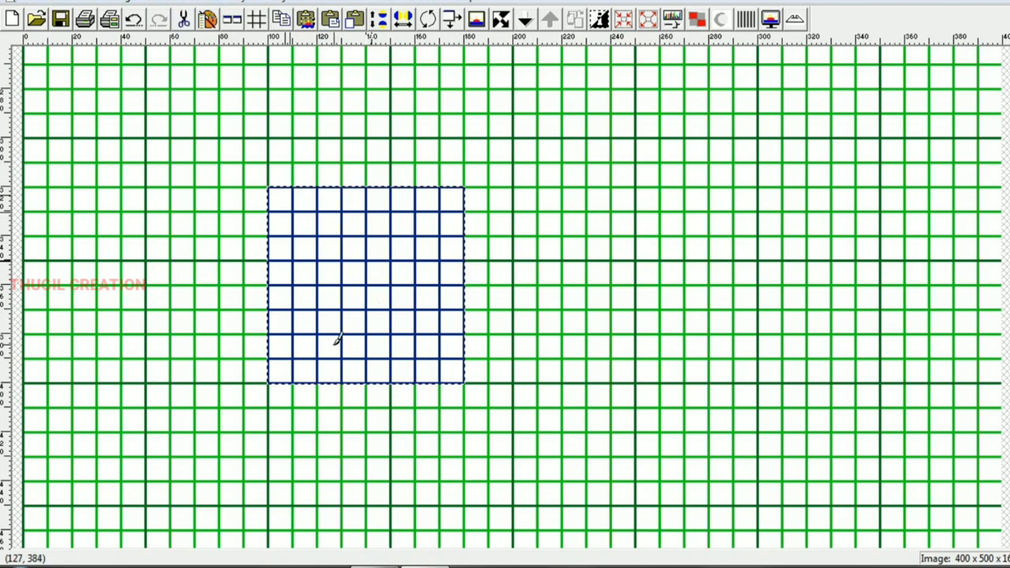
scroll(336, 340, up, 1)
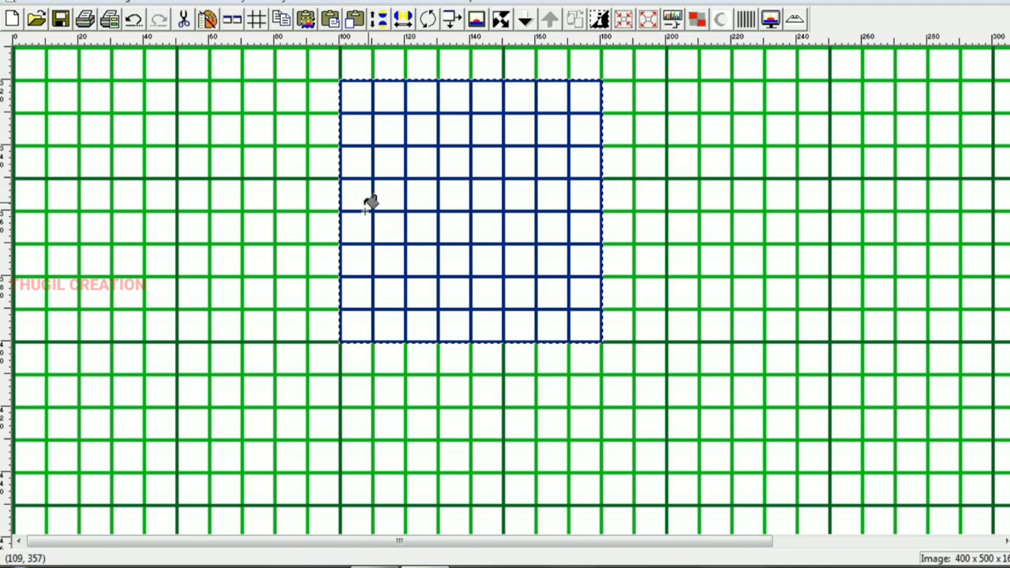
Fill magenta cells forming a cross-shaped motif in the lower left.
click(388, 258)
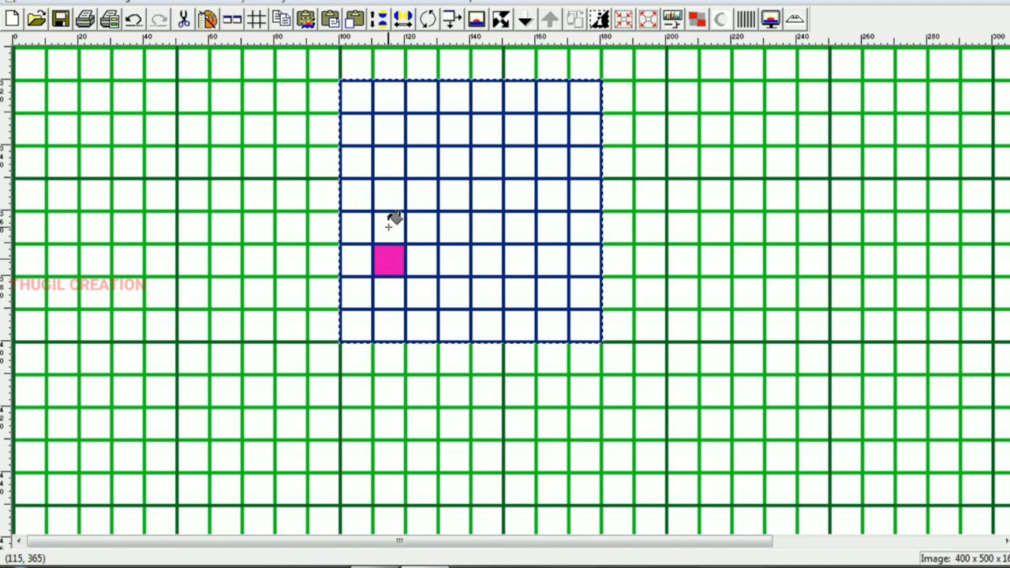
click(389, 227)
click(423, 226)
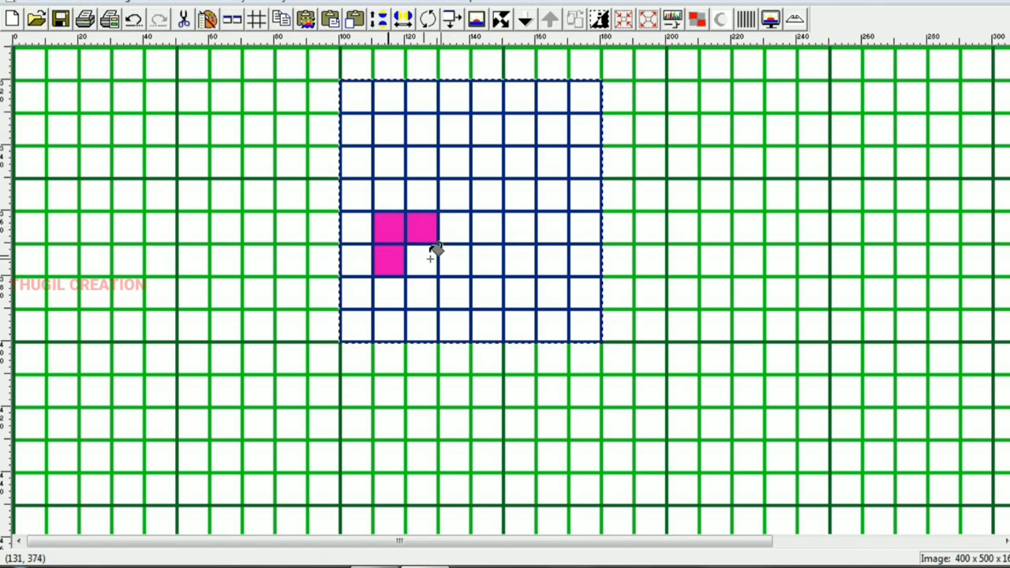
click(426, 257)
click(453, 293)
click(416, 288)
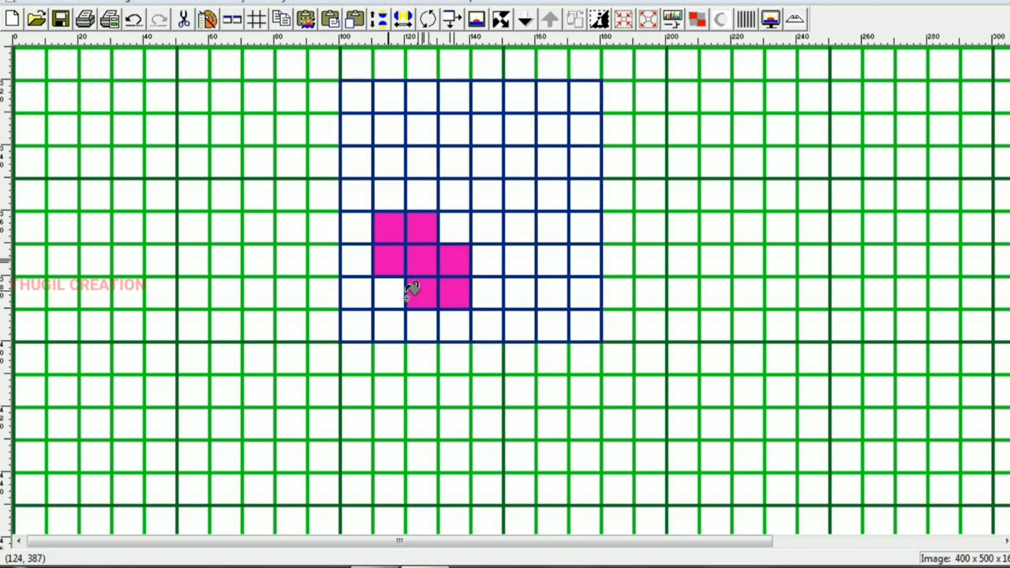
click(388, 285)
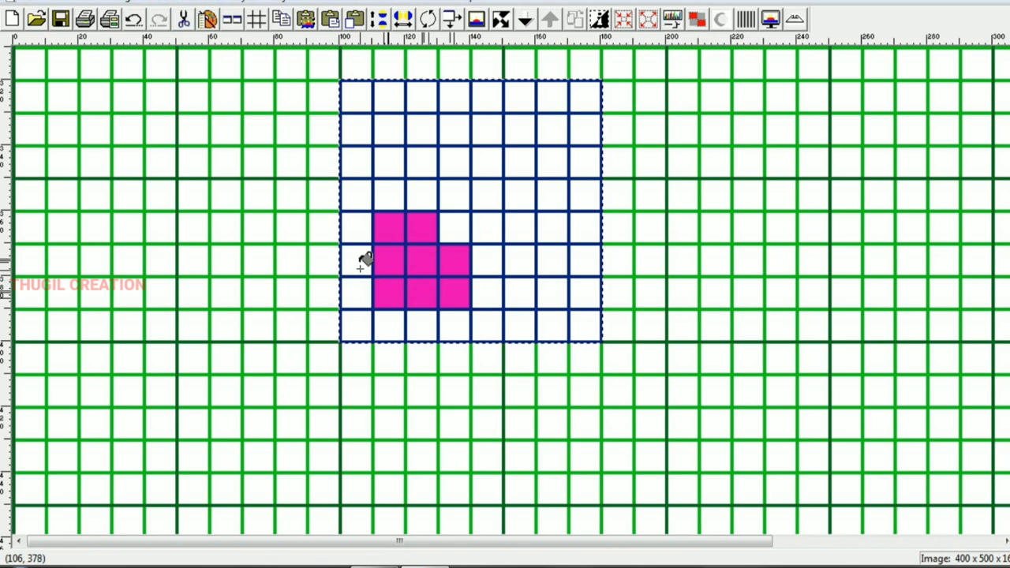
click(357, 260)
click(359, 291)
click(394, 322)
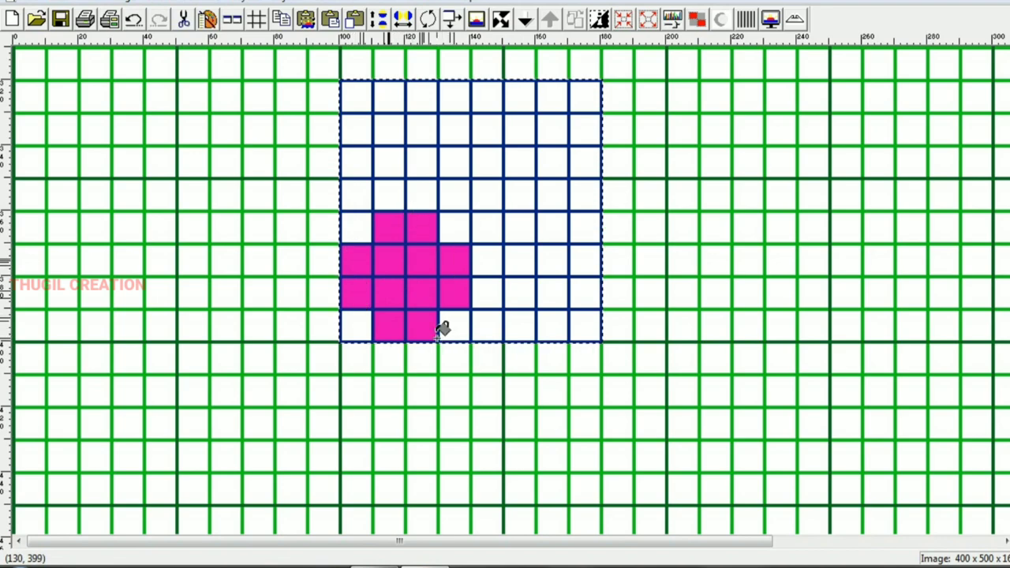
Fill magenta cells forming a second cross-shaped motif in the upper right.
click(518, 189)
click(519, 160)
click(494, 128)
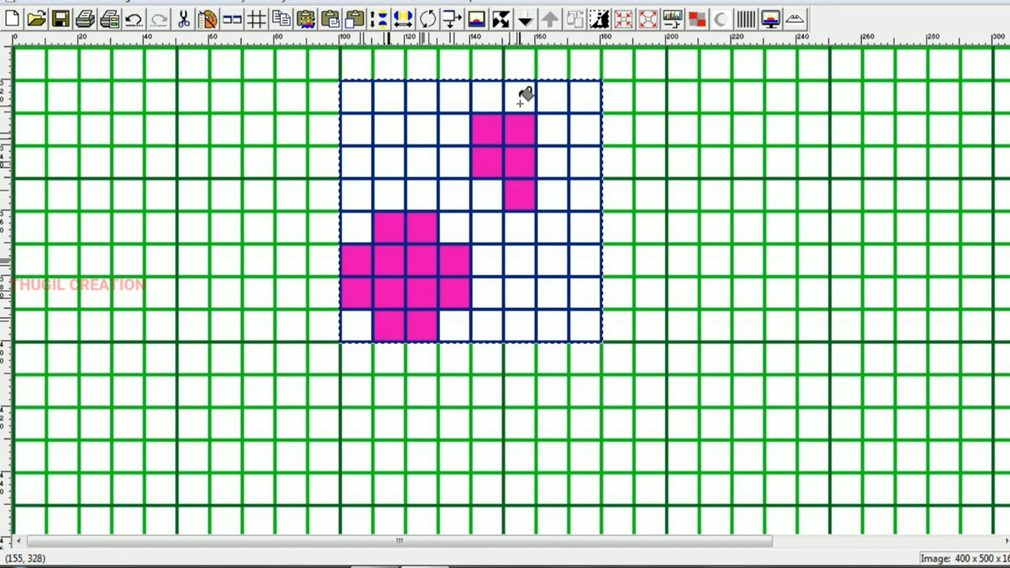
click(553, 97)
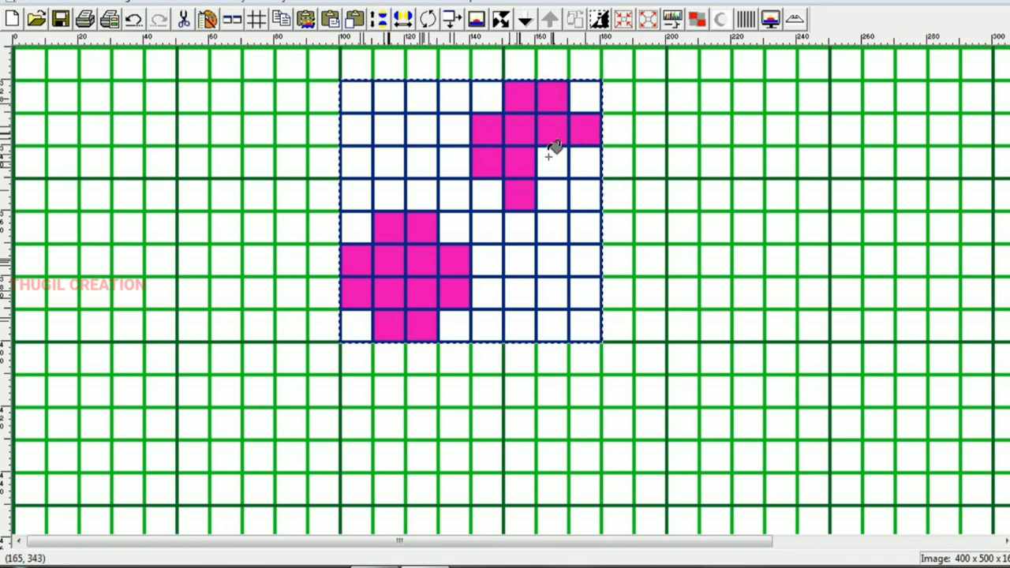
click(552, 162)
click(585, 161)
click(552, 194)
Flood-fill orange-brown corner cells in the empty lower-right and upper-left quarters of the 8×8 block.
scroll(522, 241, down, 1)
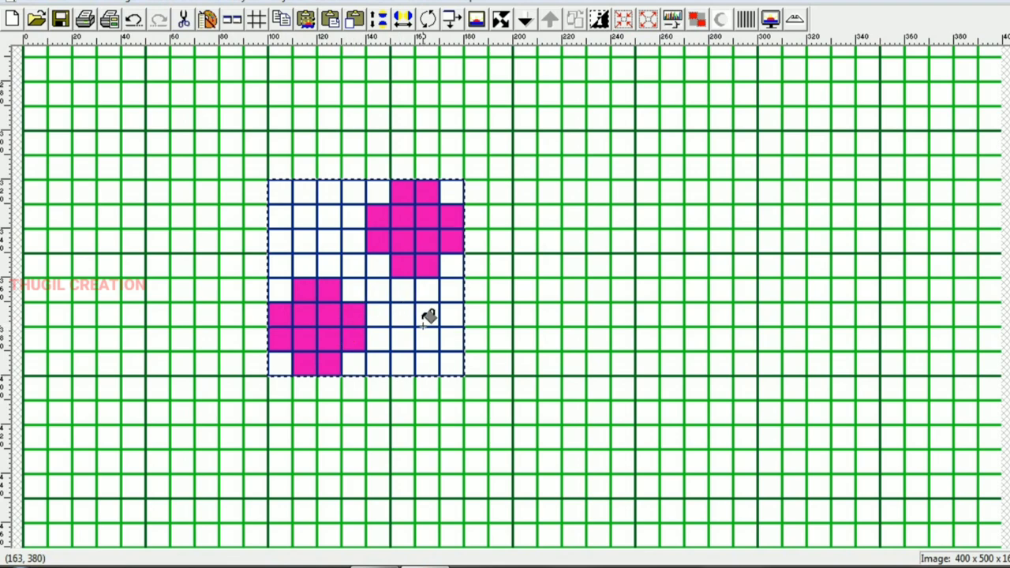
click(379, 290)
click(451, 290)
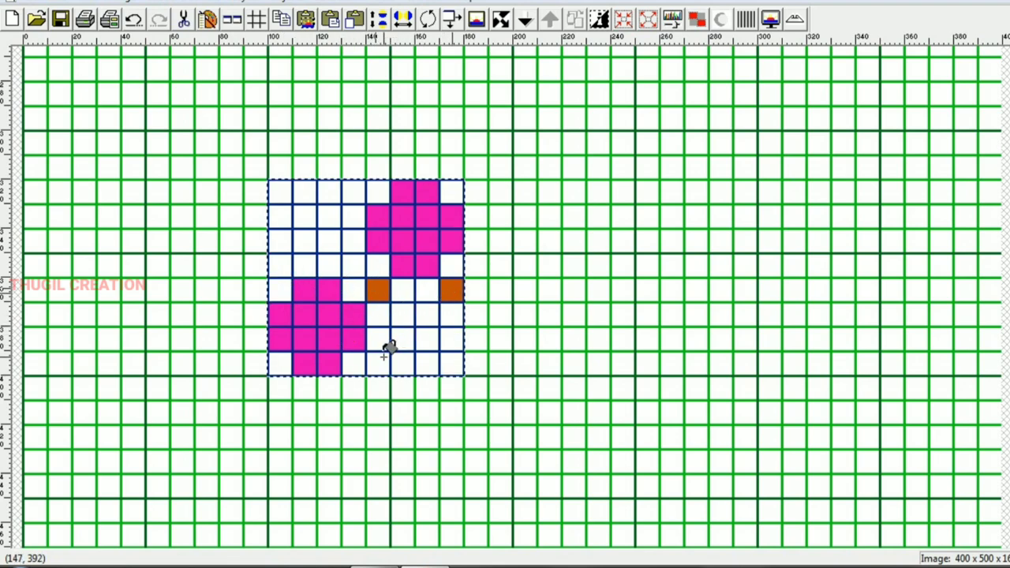
click(384, 357)
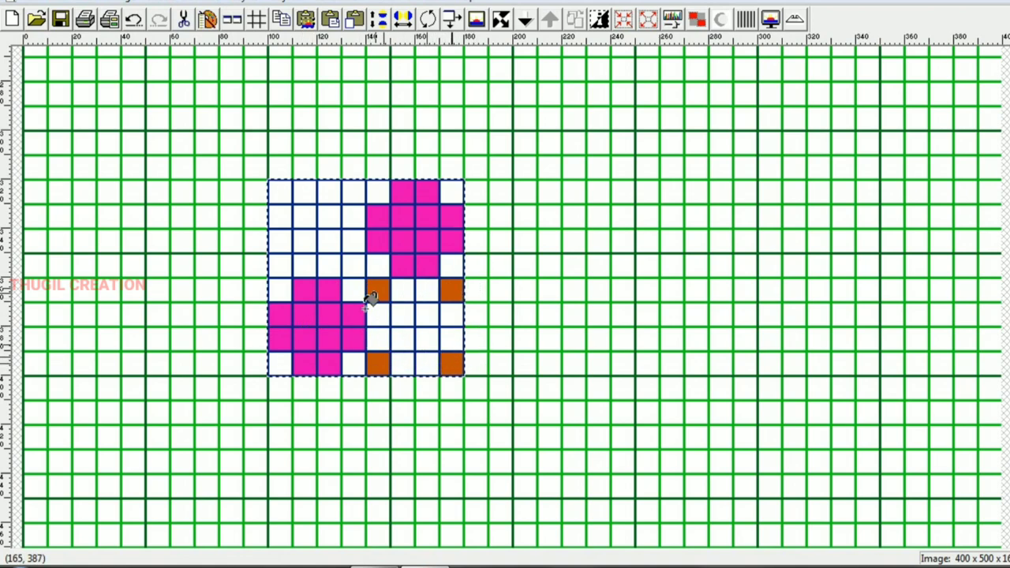
click(280, 264)
click(352, 265)
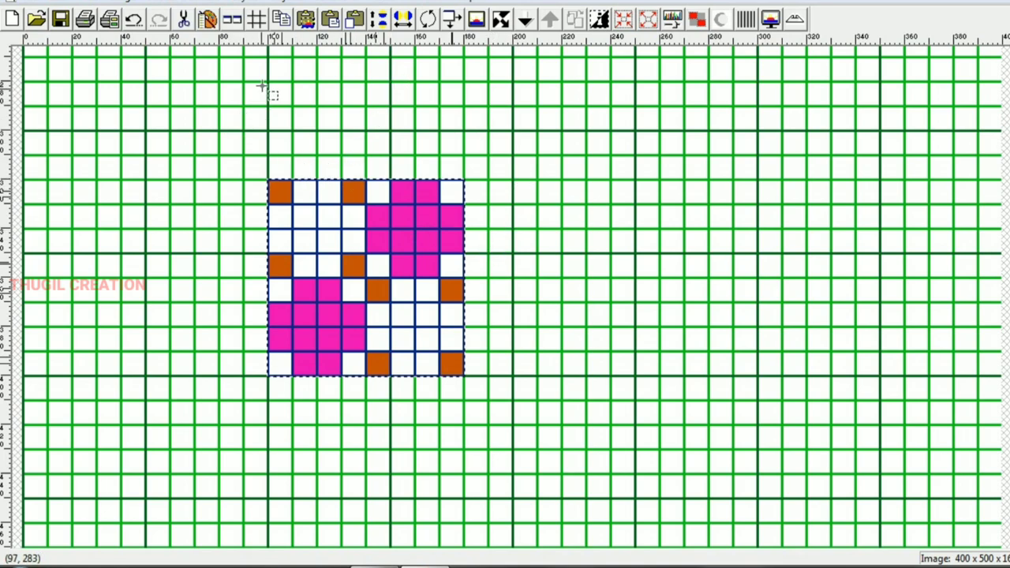
scroll(300, 136, down, 2)
Select the 8×4 graph-paper strip above the magenta motif and recolour its grid lines navy blue.
scroll(395, 310, up, 1)
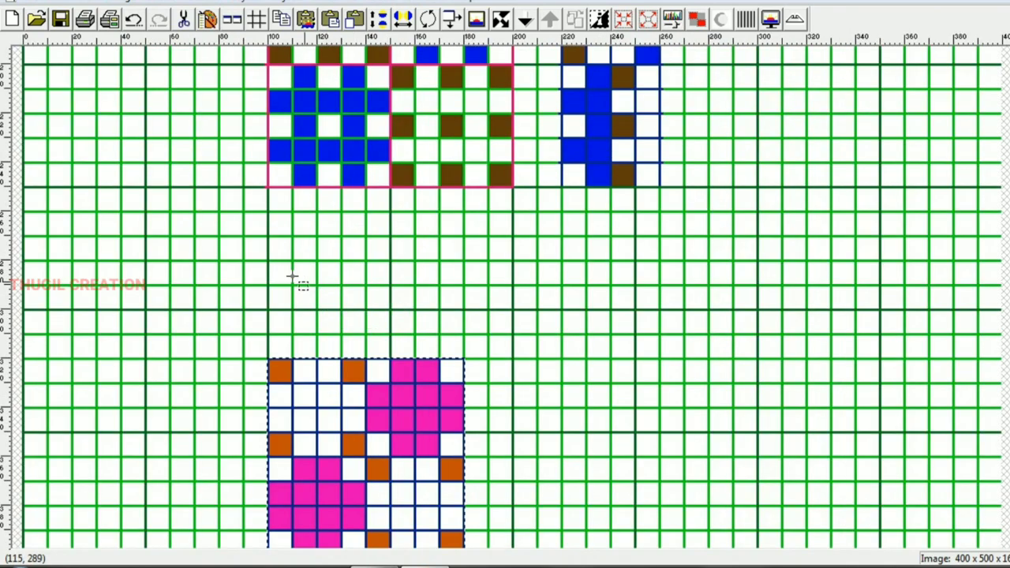
mouse_move(270, 237)
mouse_down()
mouse_move(439, 333)
mouse_move(467, 333)
mouse_up()
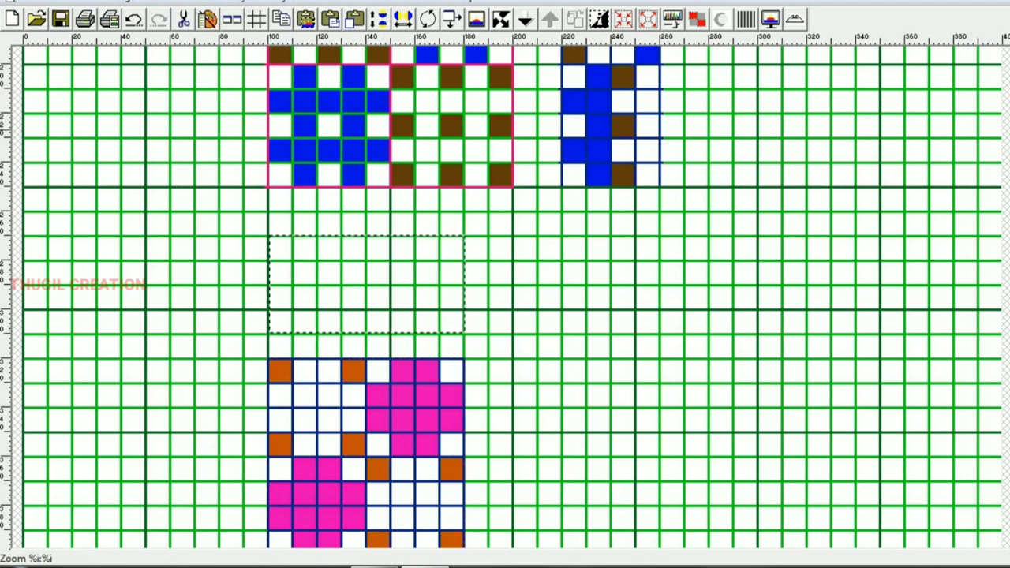
click(525, 130)
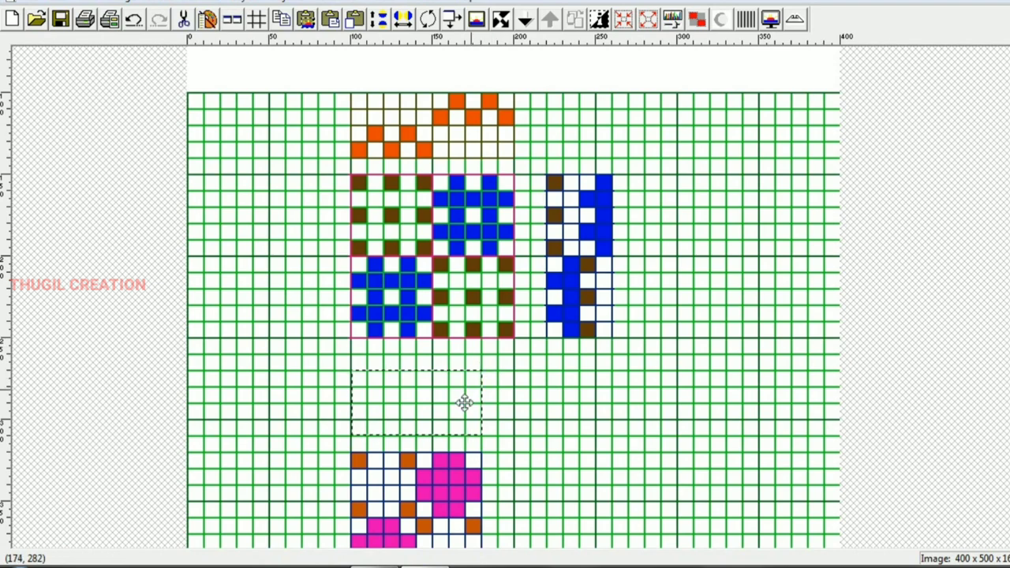
scroll(464, 403, up, 1)
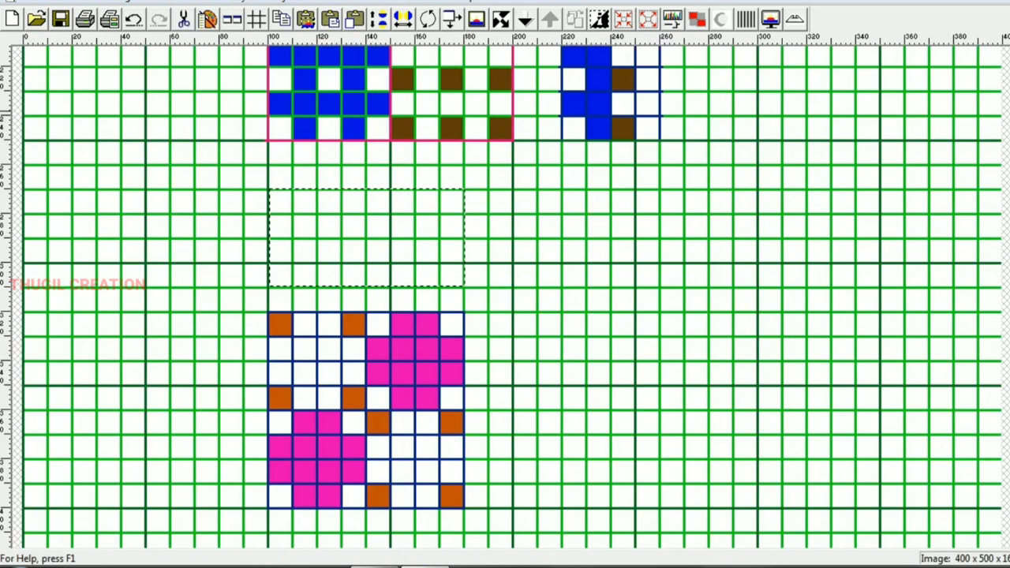
click(444, 207)
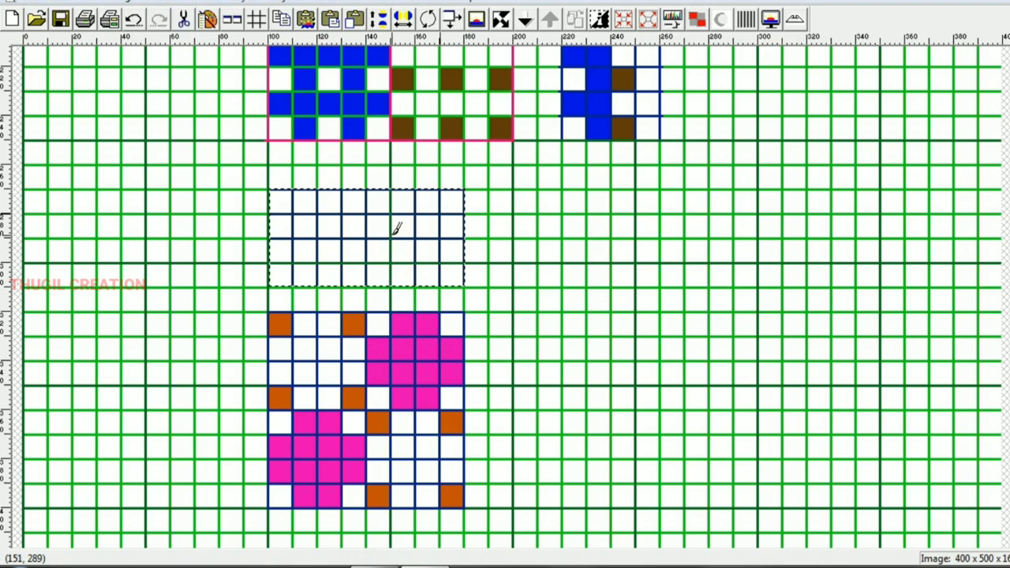
scroll(397, 282, up, 1)
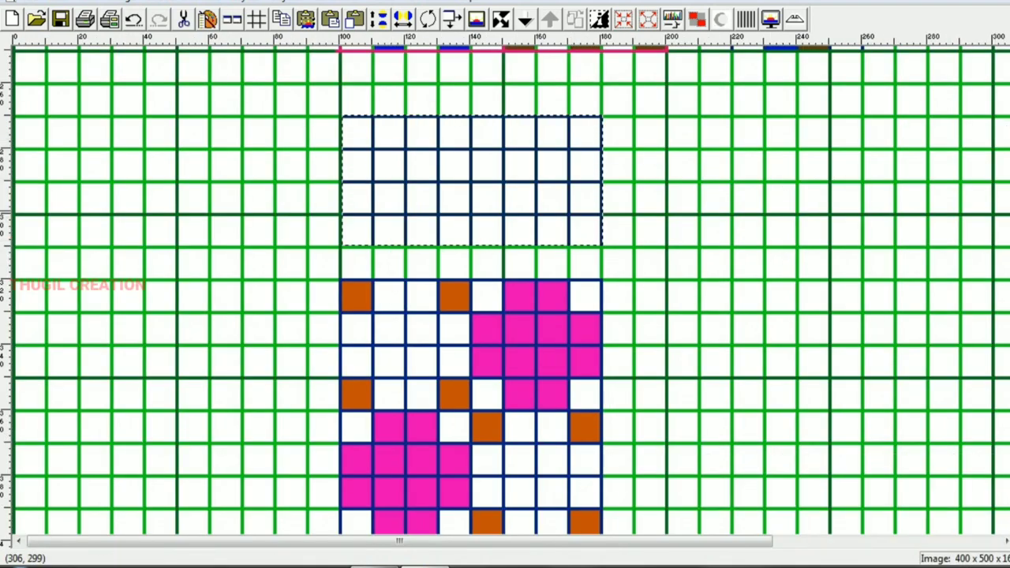
scroll(505, 292, down, 2)
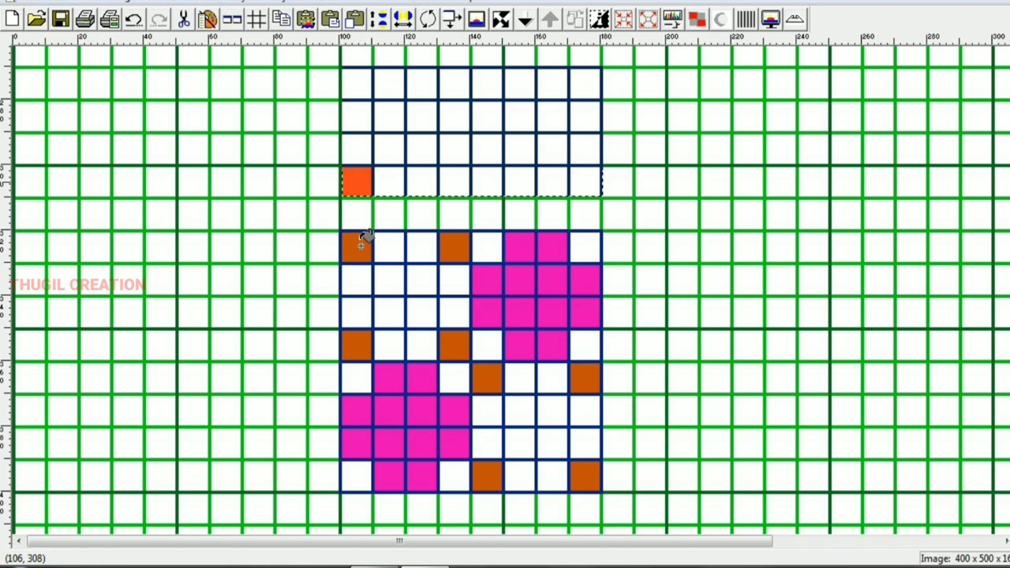
Add orange pegs climbing to the top row of the 8×4 peg plan, plus one pink design cell.
click(390, 146)
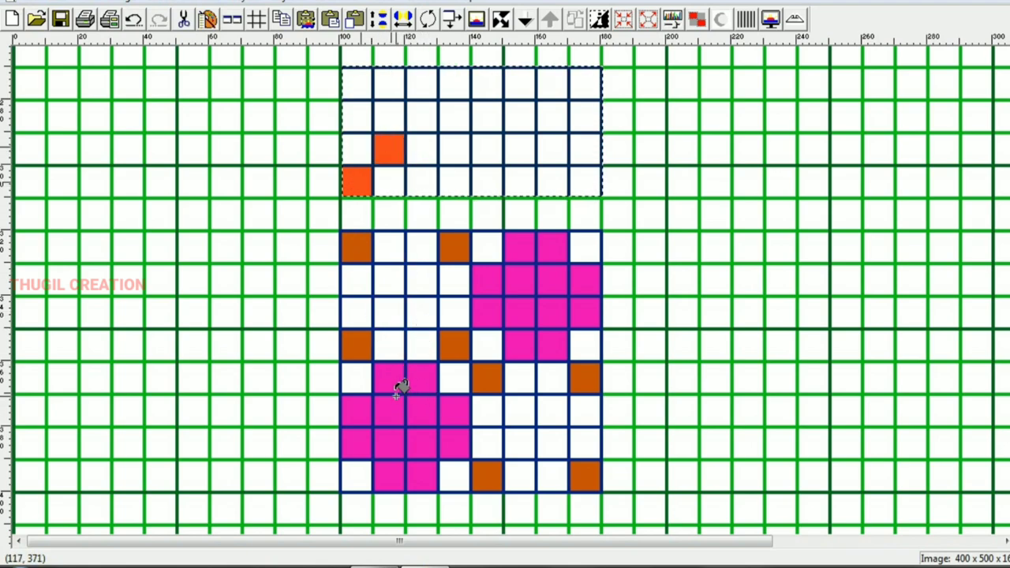
click(431, 141)
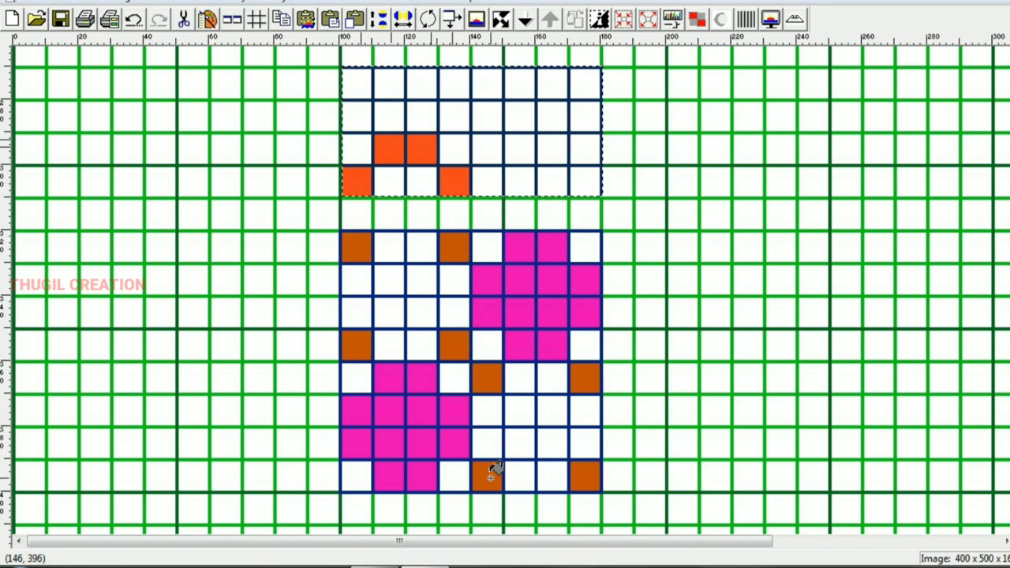
click(487, 117)
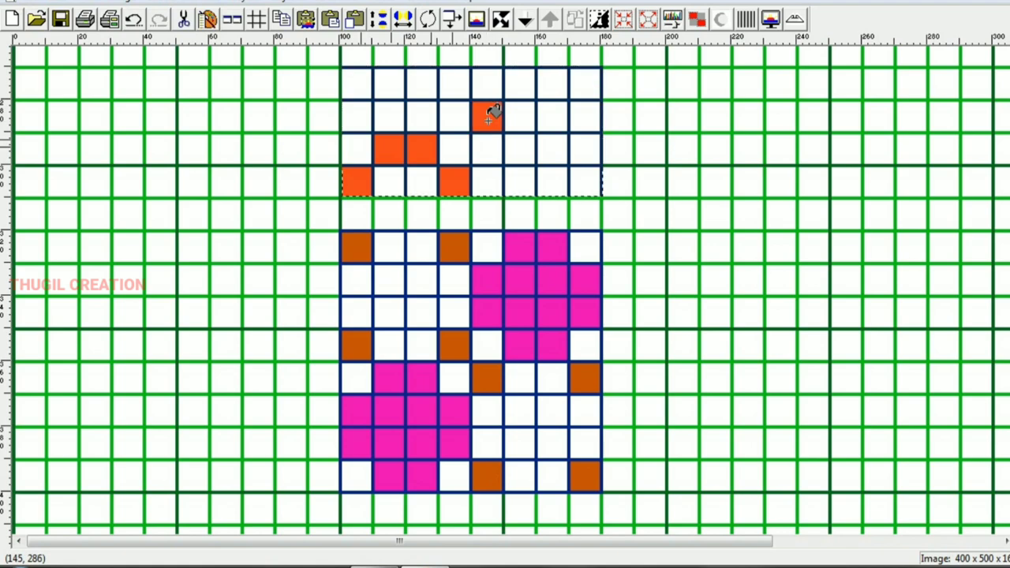
click(519, 345)
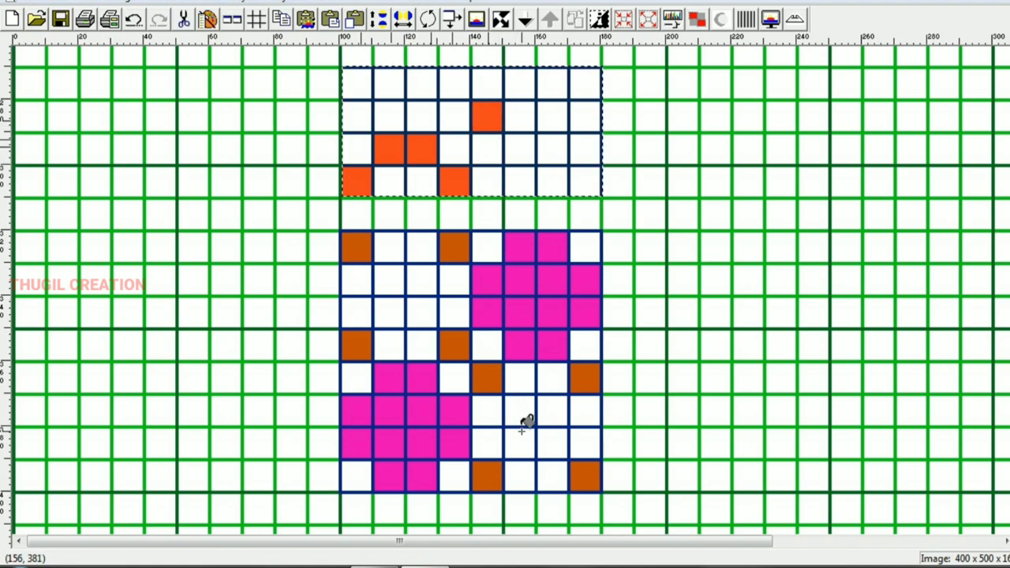
click(519, 84)
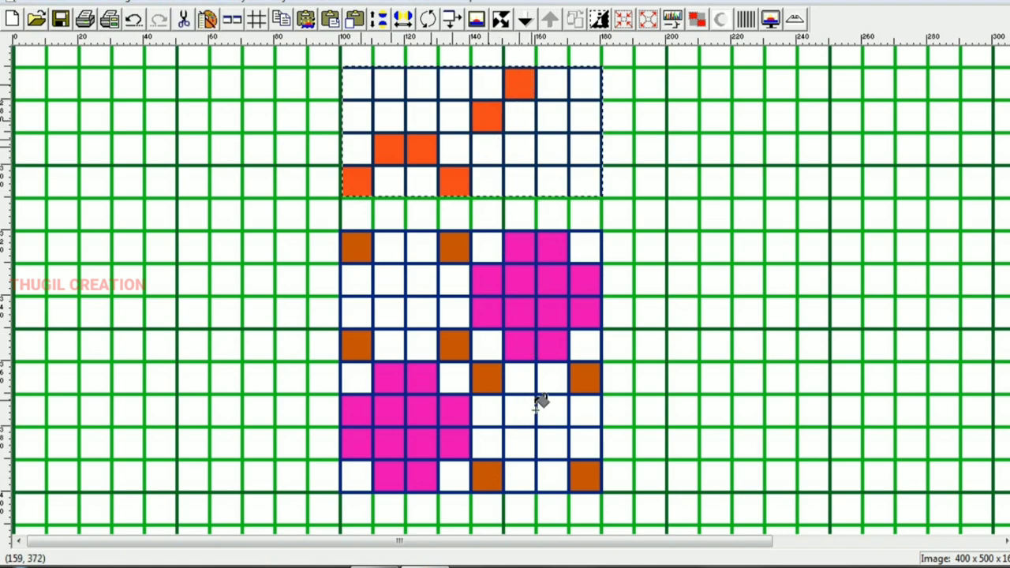
click(554, 75)
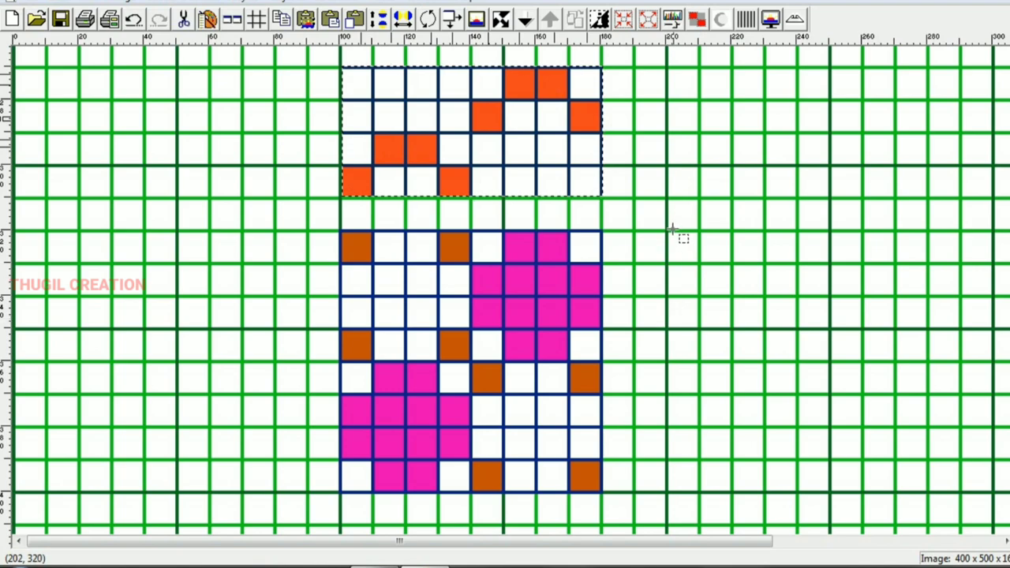
Select a 4×8 area right of the magenta motif and turn its grid lines navy blue.
drag(665, 234, 809, 501)
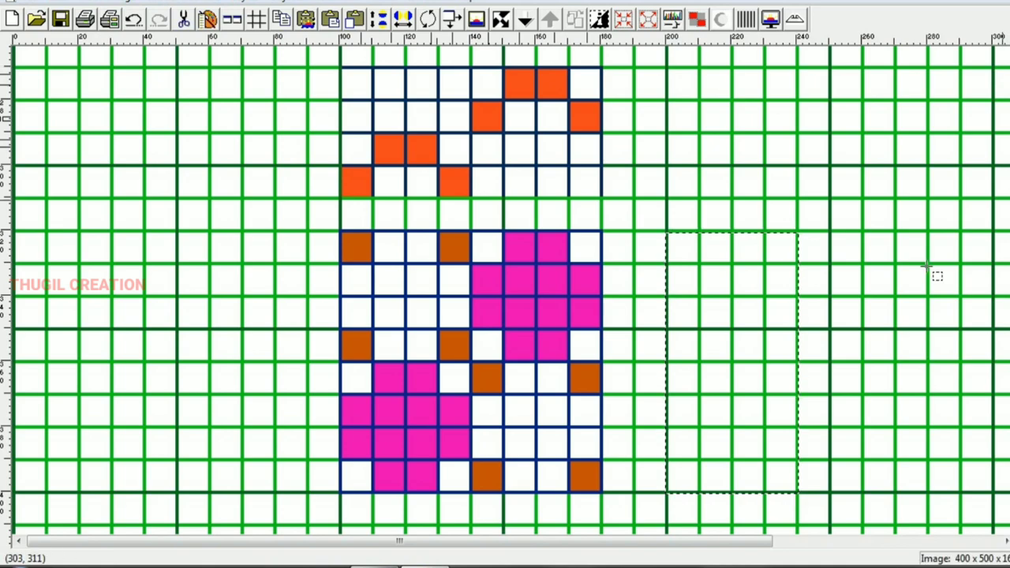
click(704, 245)
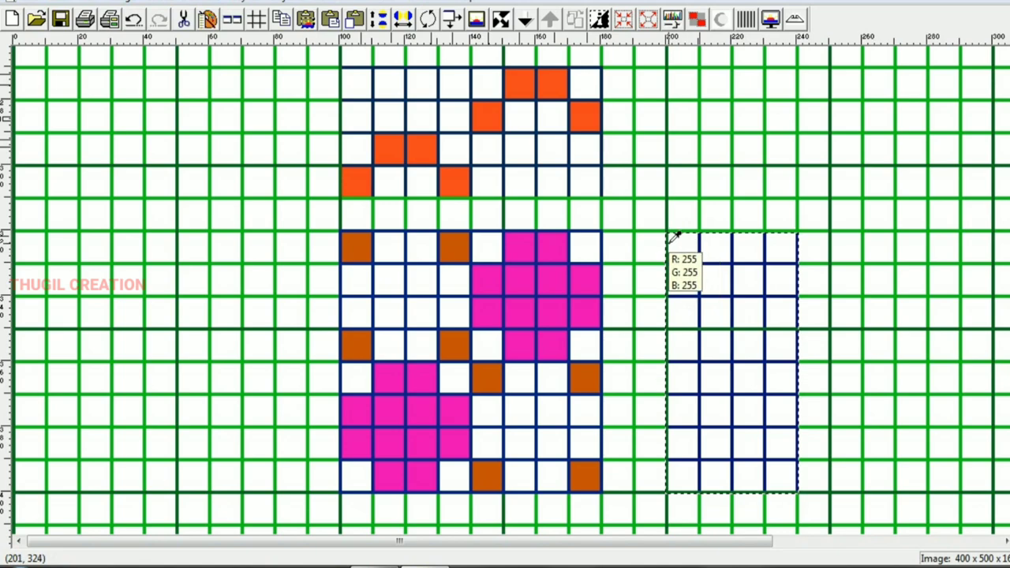
click(671, 234)
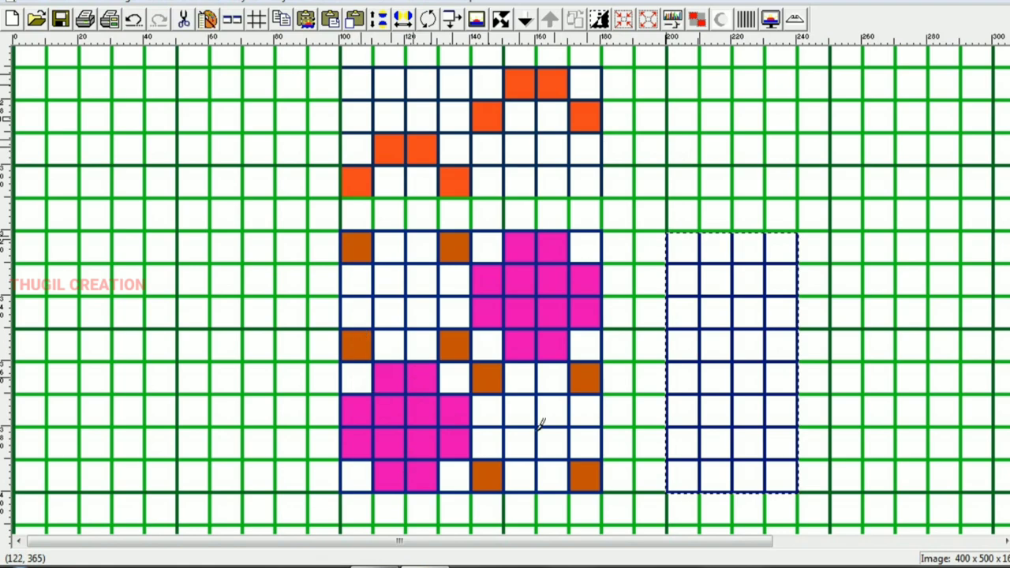
Fill pink and brown cells in the first two columns of the 4×8 draft block.
click(691, 440)
click(686, 406)
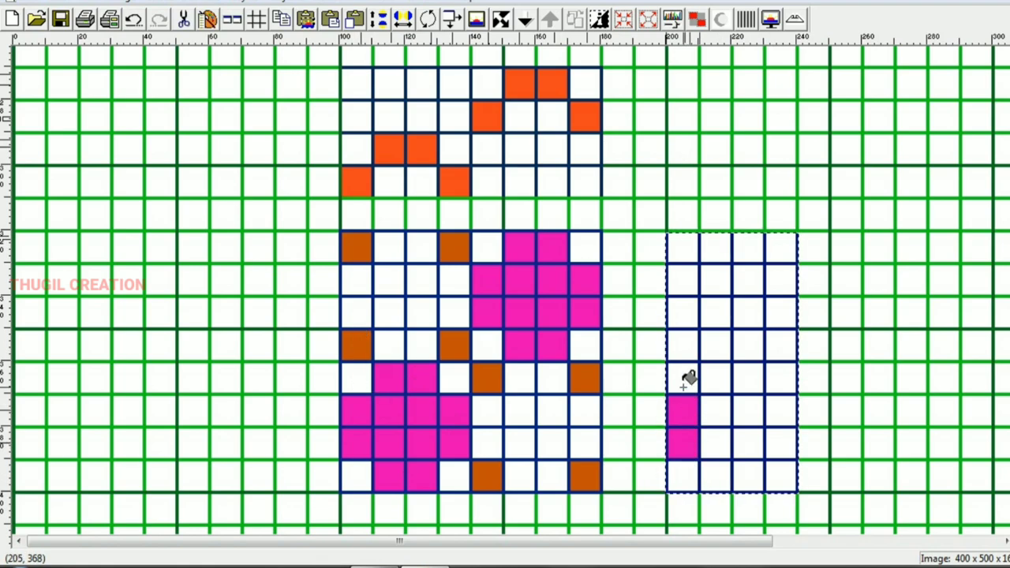
click(689, 341)
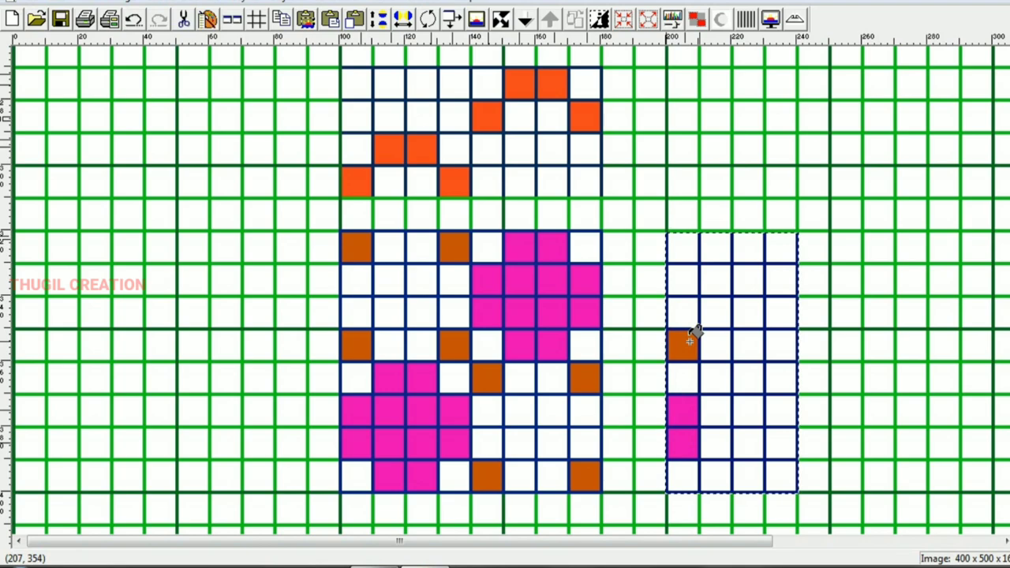
click(687, 250)
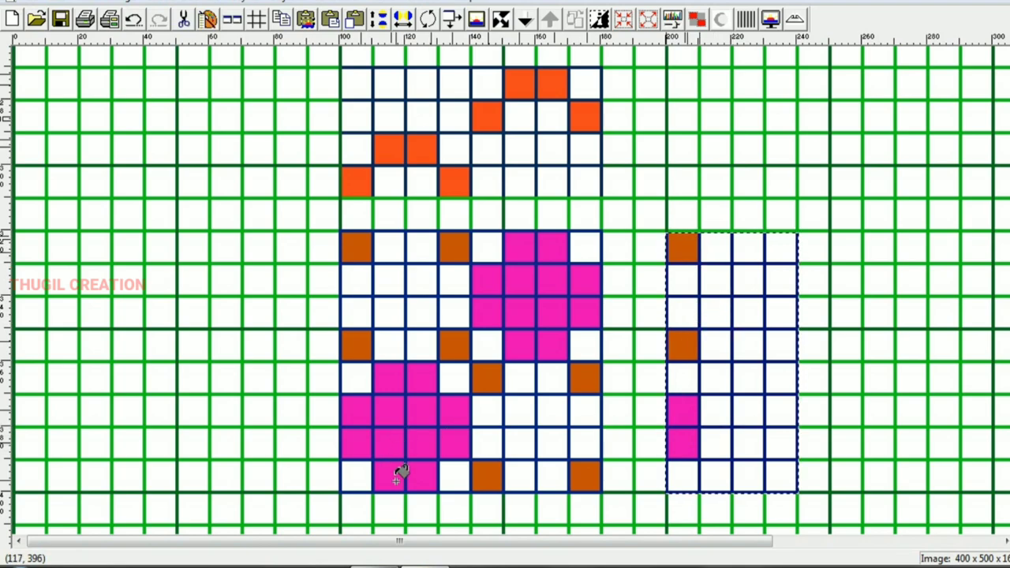
click(716, 443)
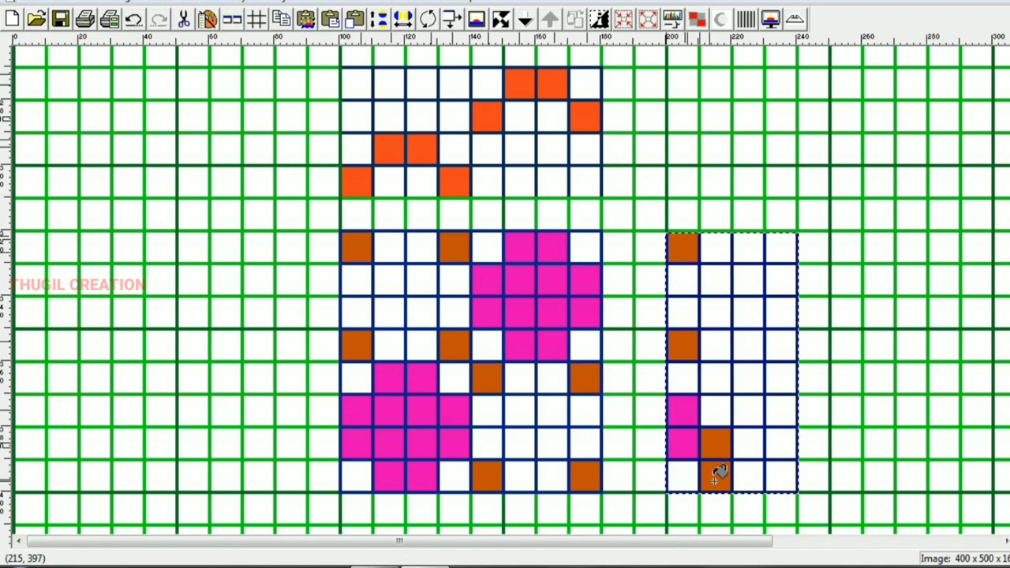
click(715, 476)
click(716, 443)
click(718, 410)
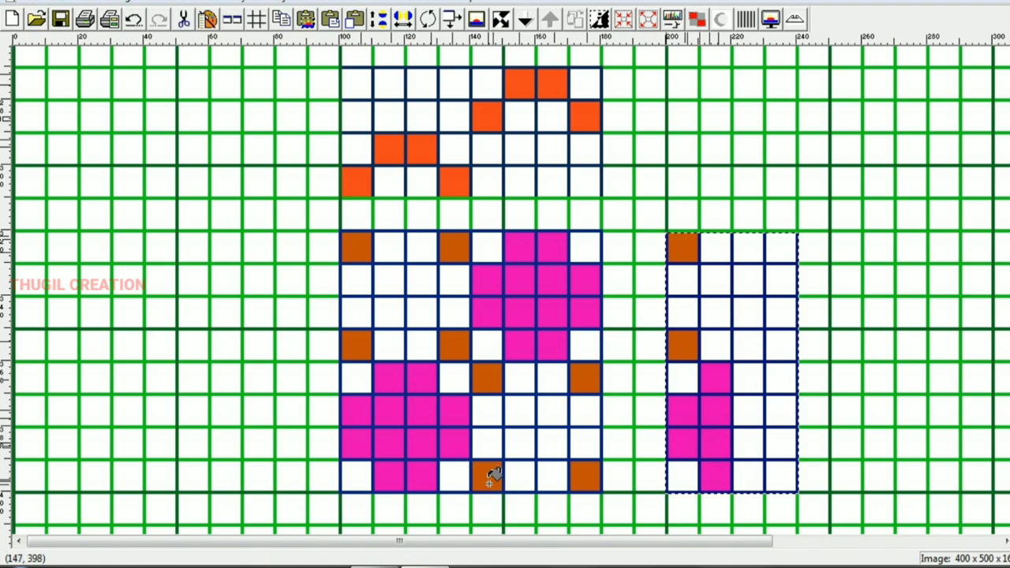
Fill brown and pink cells in the third column and pink cells down the right column.
click(743, 472)
click(748, 384)
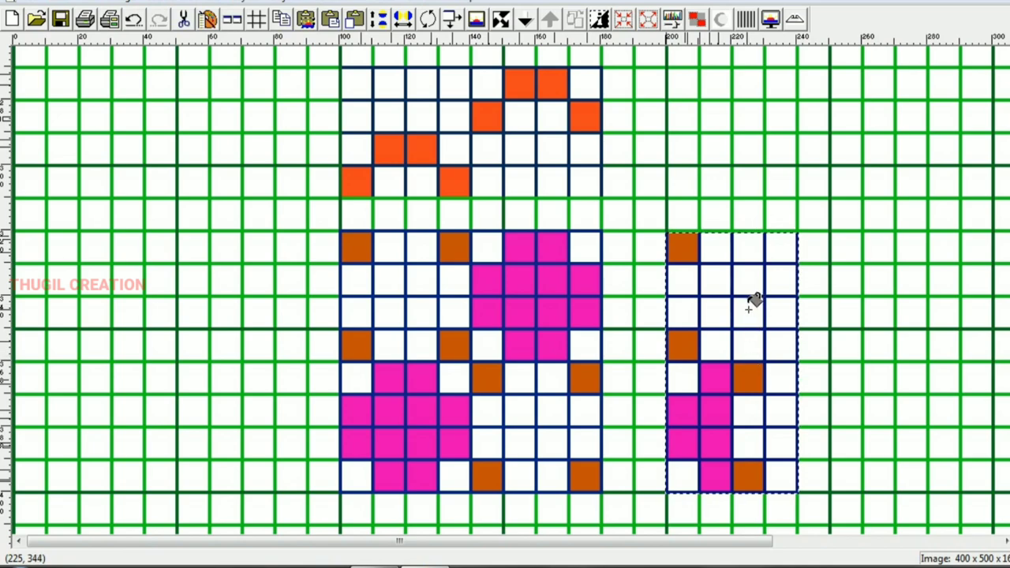
click(748, 310)
click(751, 284)
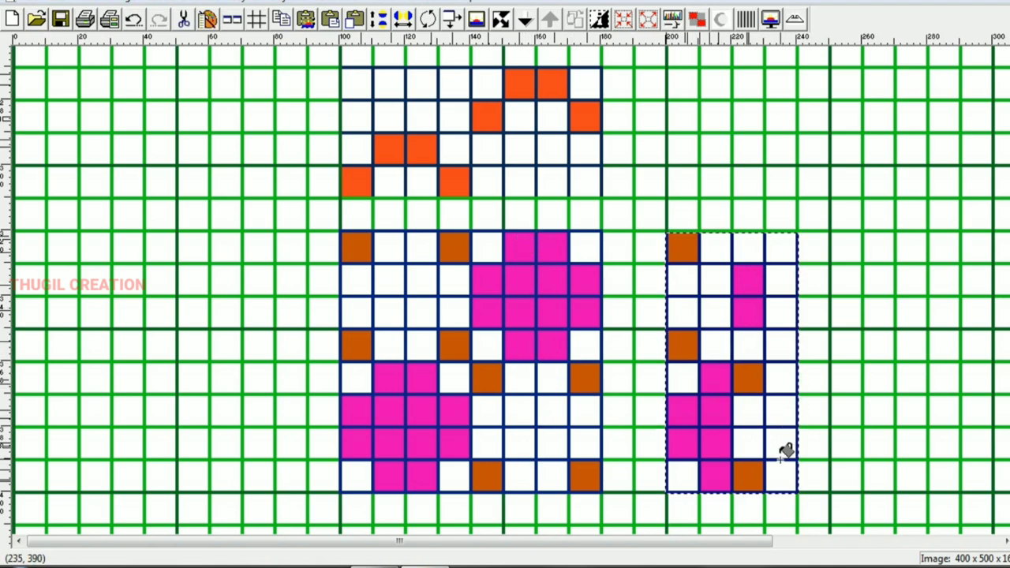
drag(781, 339, 781, 264)
click(780, 248)
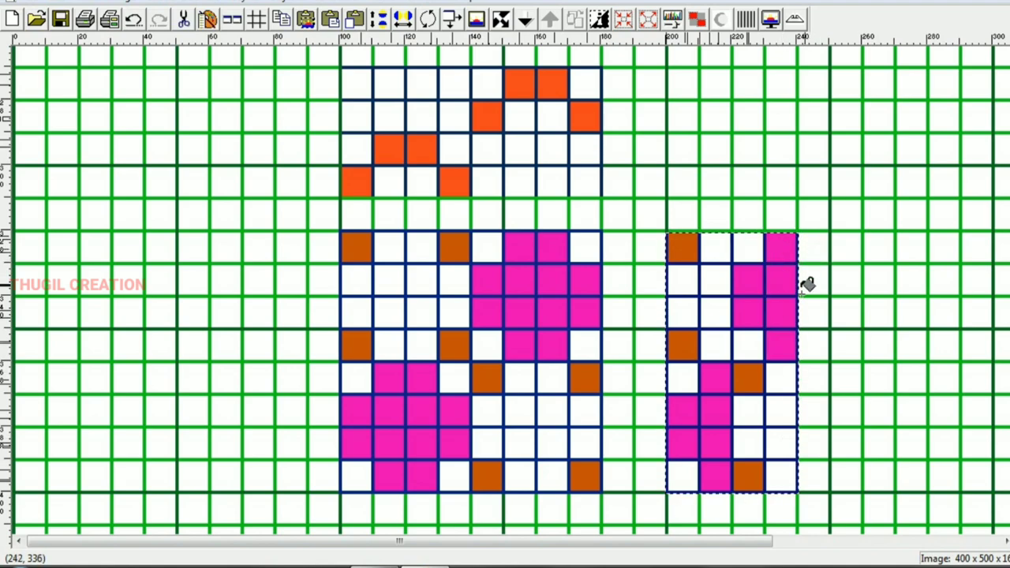
click(781, 345)
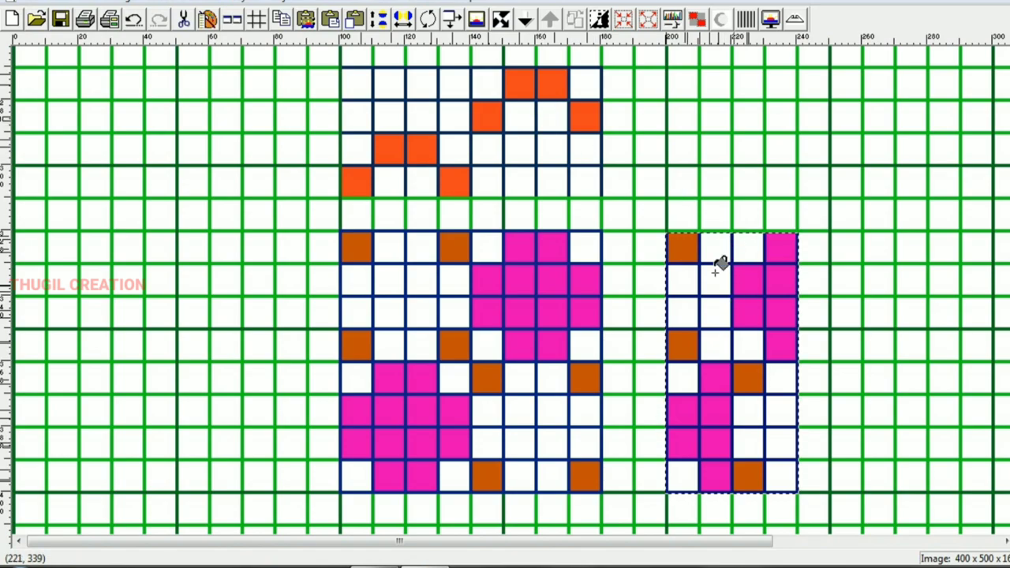
Zoom out to review the whole design sheet, then switch to the browser's YouTube channel page.
scroll(659, 265, down, 1)
scroll(577, 239, down, 1)
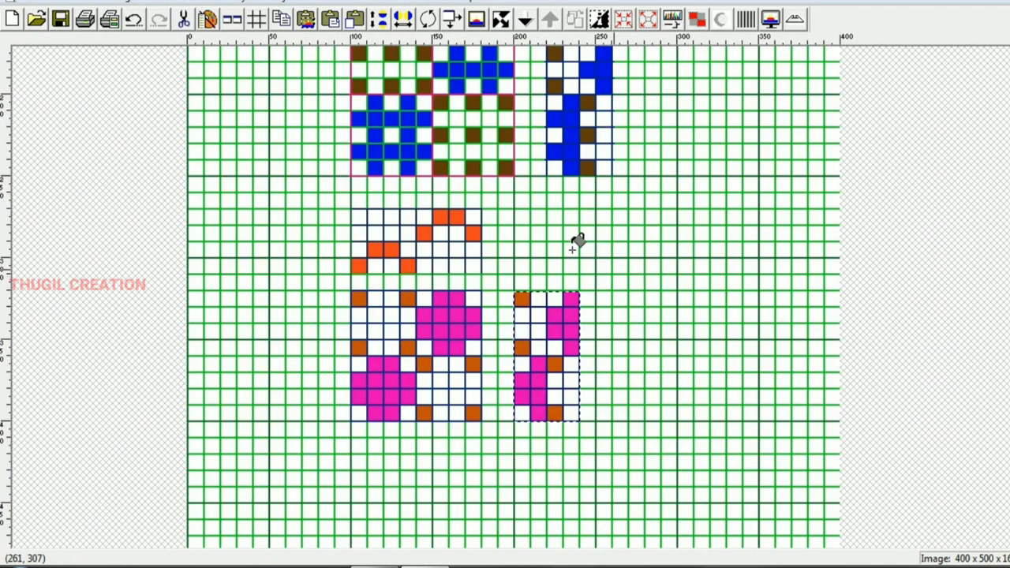
scroll(552, 260, down, 1)
scroll(504, 274, up, 2)
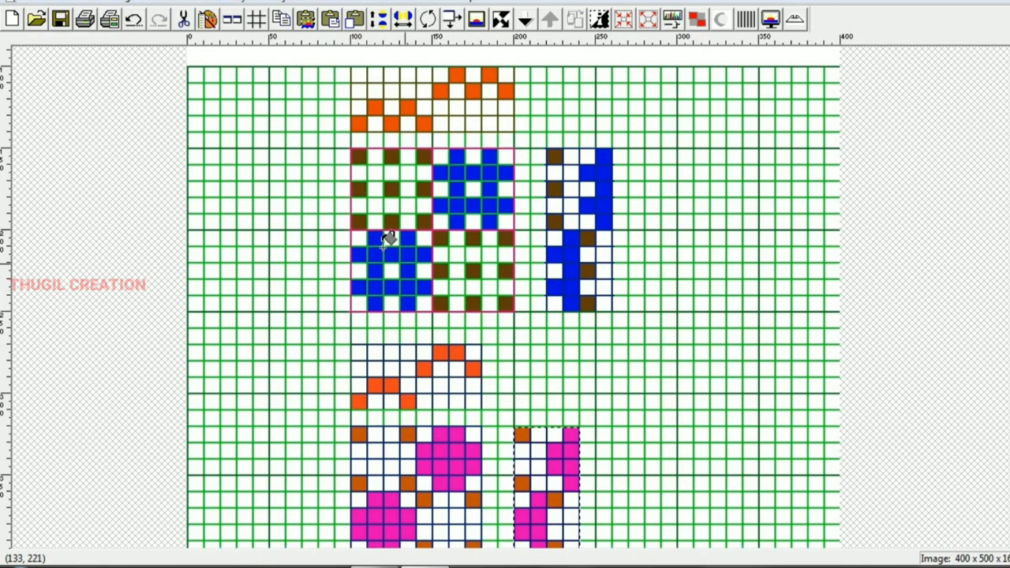
scroll(592, 403, down, 2)
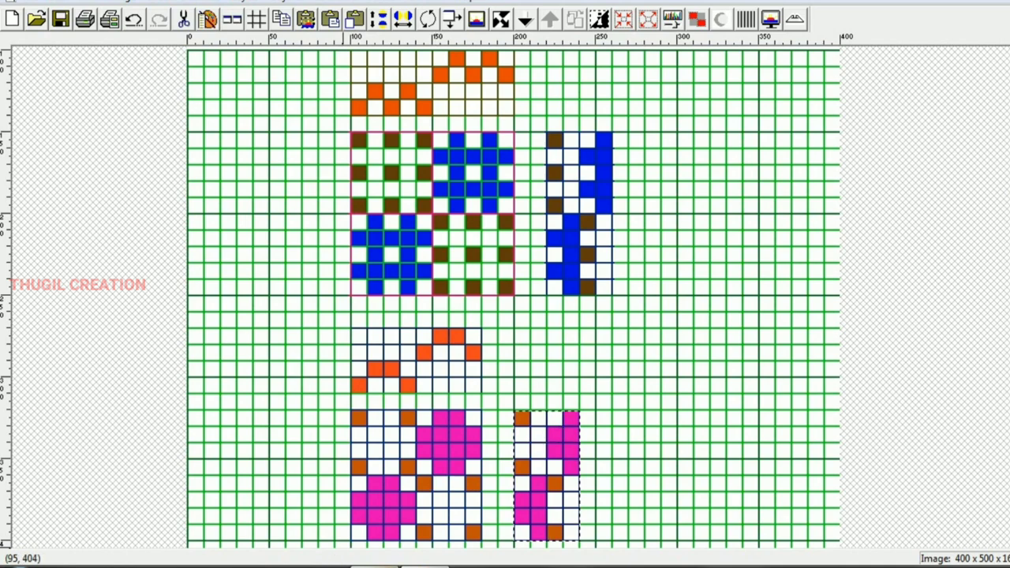
click(373, 489)
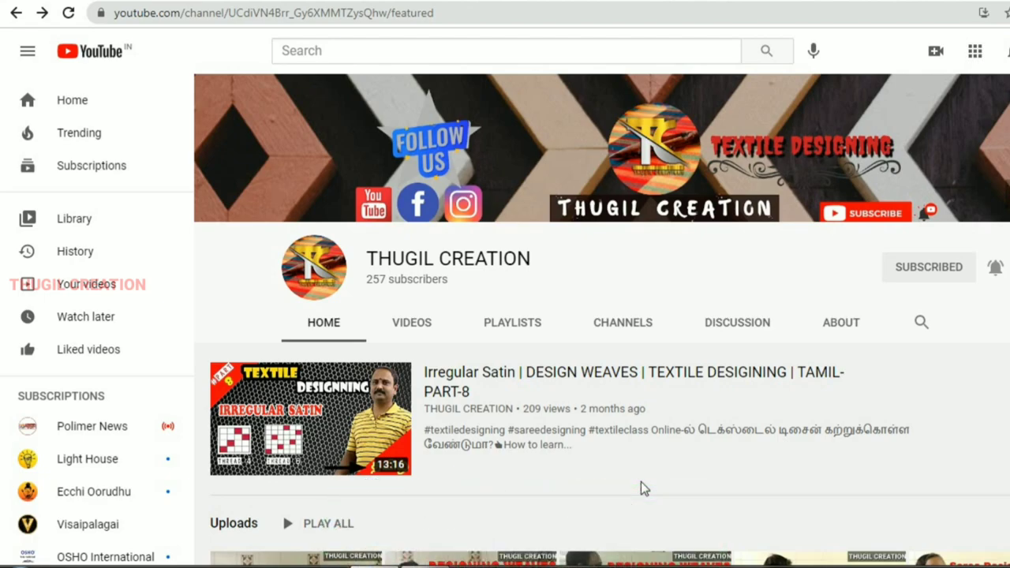
Scroll the textile-designing channel's home page down to its Uploads row of weave videos.
scroll(643, 488, down, 1)
scroll(643, 488, down, 1)
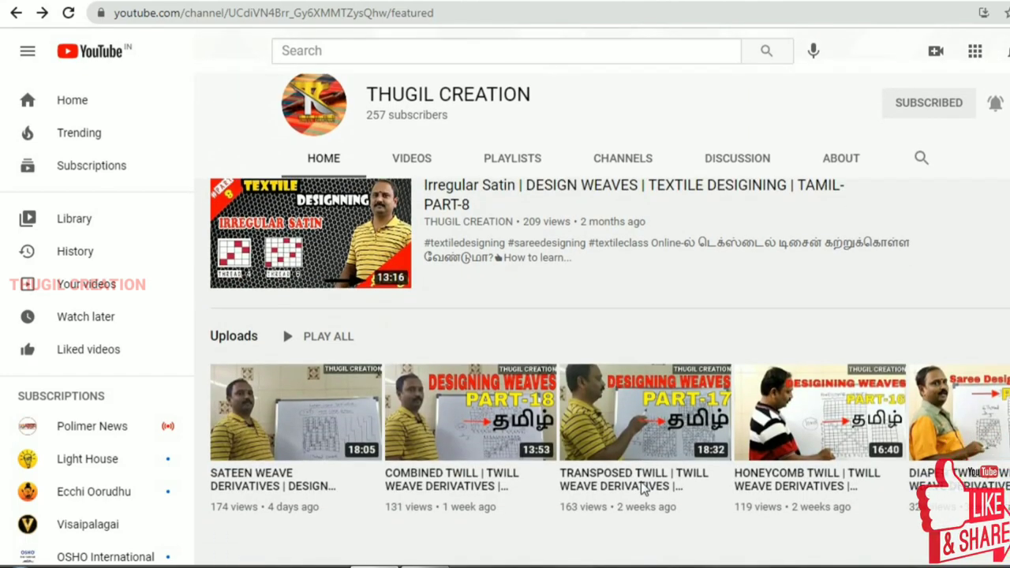
scroll(644, 488, down, 1)
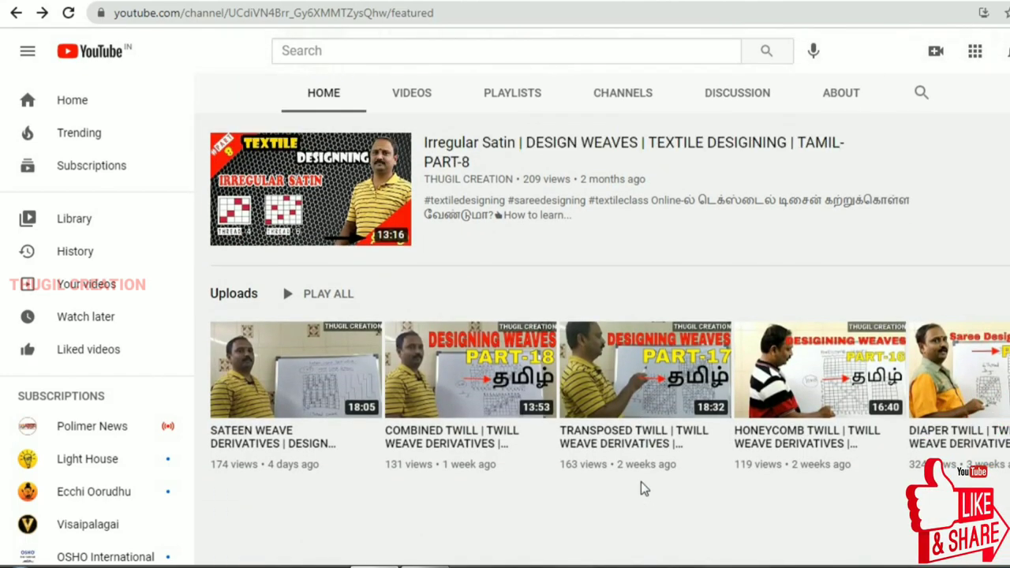